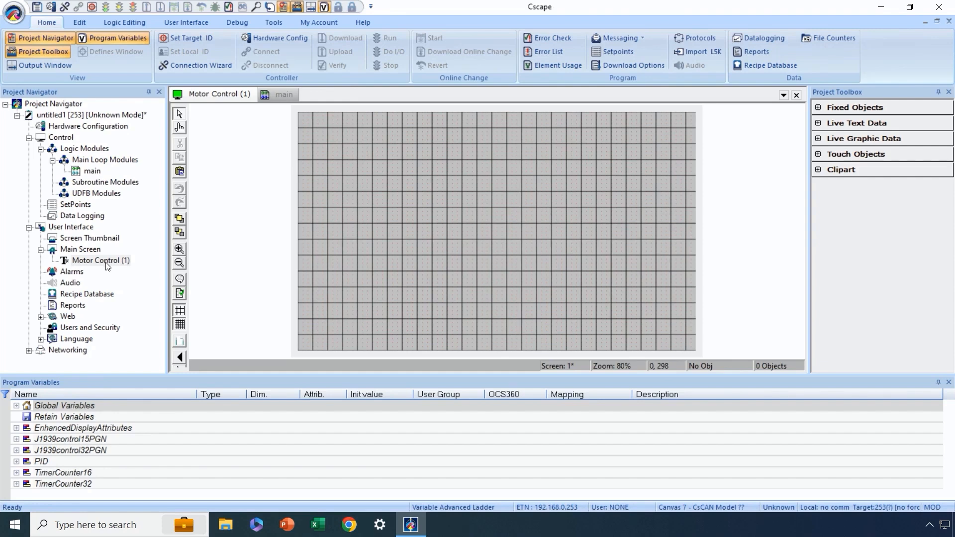
Choose the light grey brushed-metal pattern as the background of the Motor Control screen.
{"action": "right_click", "coordinate": [351, 186]}
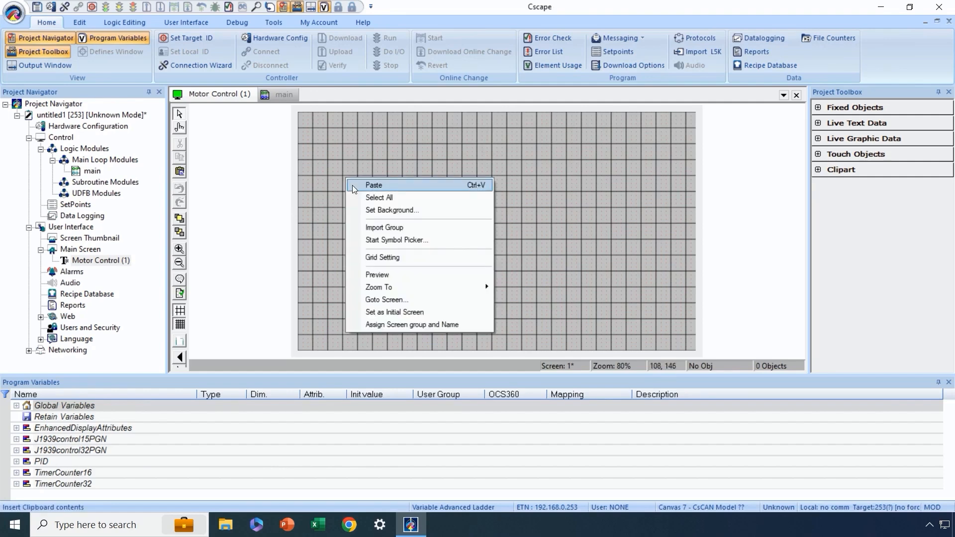
{"action": "left_click", "coordinate": [373, 211]}
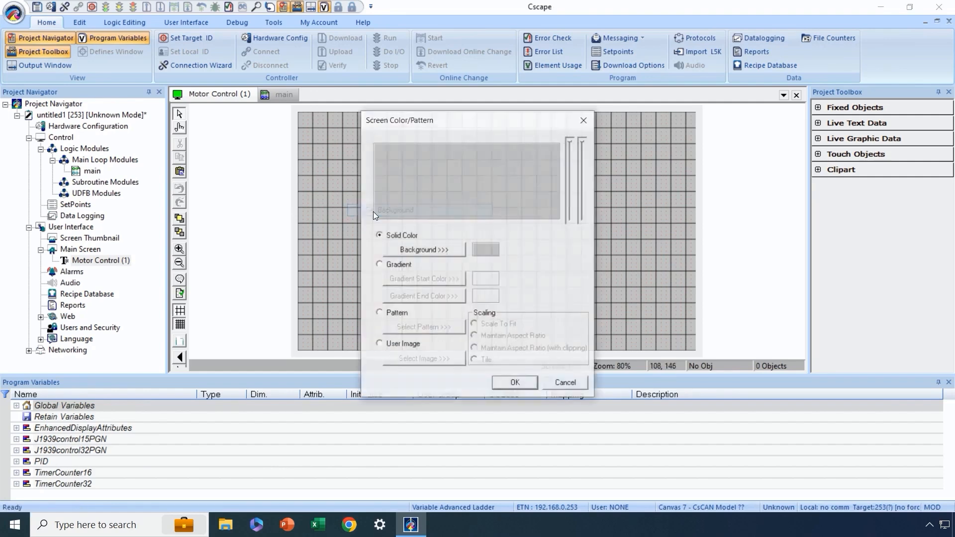
{"action": "left_click", "coordinate": [380, 313]}
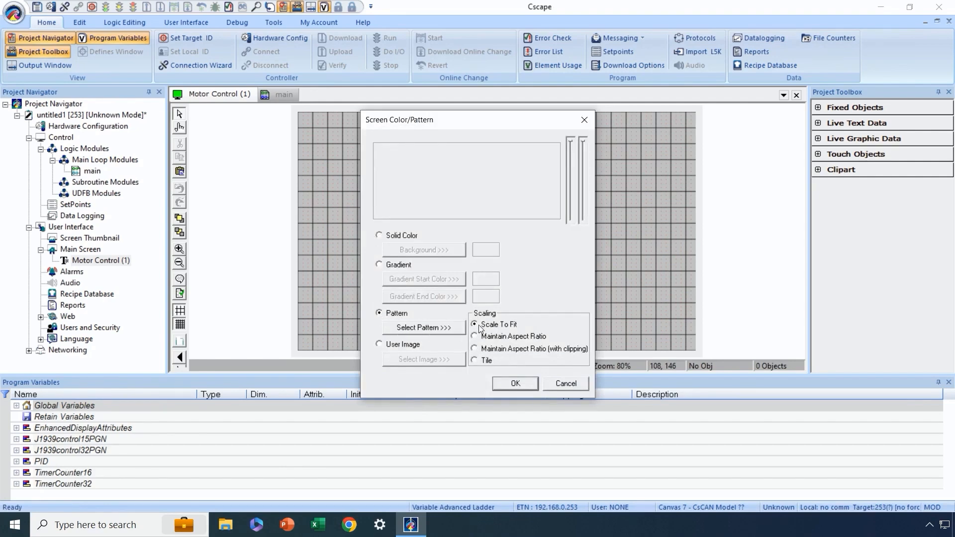
{"action": "left_click", "coordinate": [447, 328]}
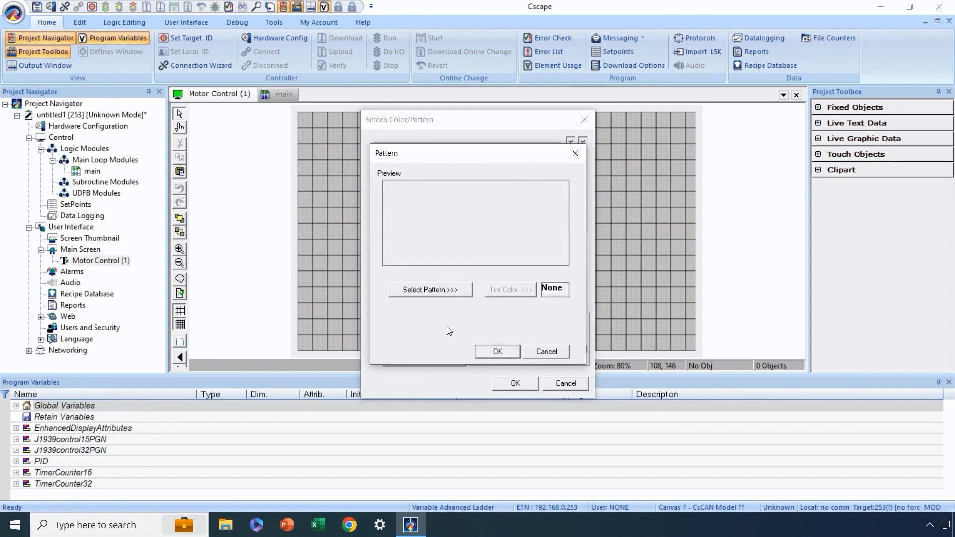
{"action": "left_click", "coordinate": [433, 290]}
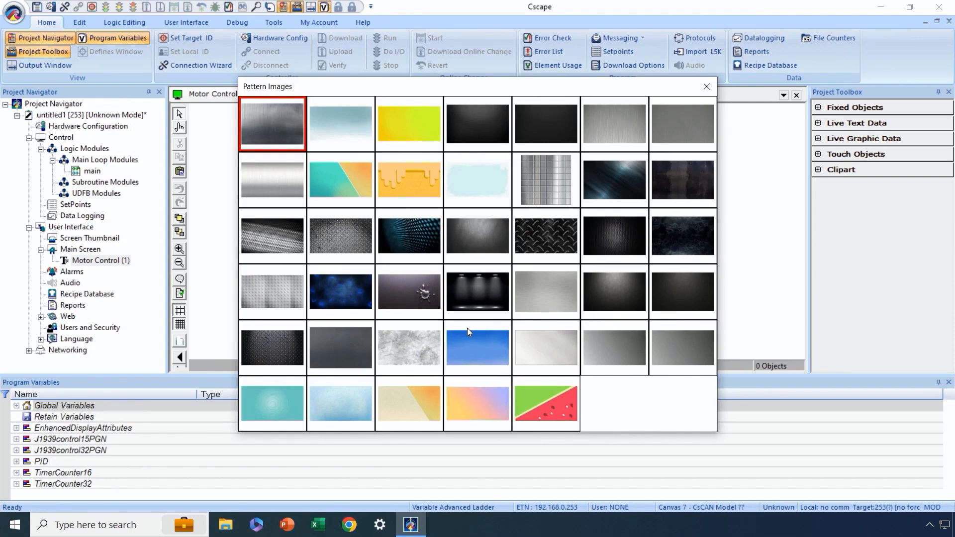
{"action": "left_click", "coordinate": [542, 289]}
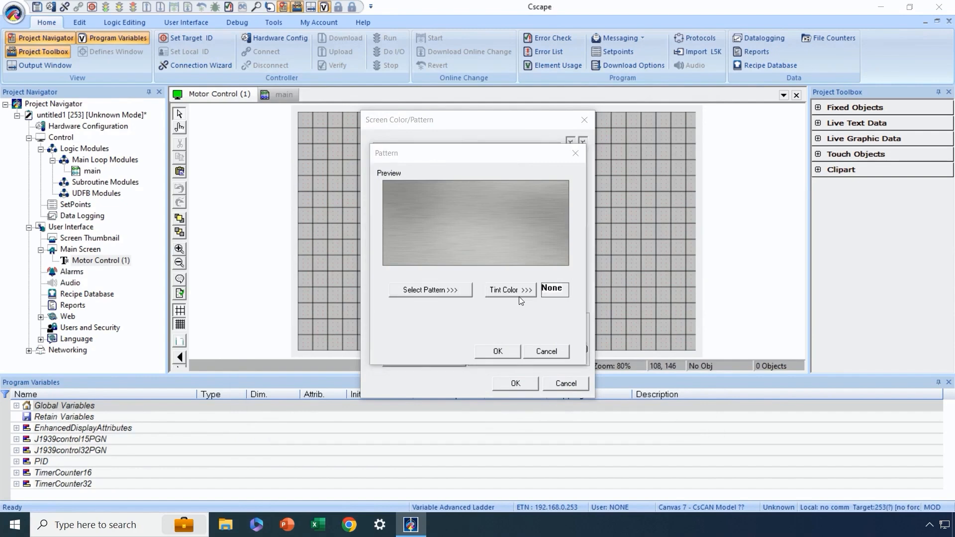
Try a dark blue tint on the brushed-metal pattern, then reset the tint color to None.
{"action": "left_click", "coordinate": [519, 296]}
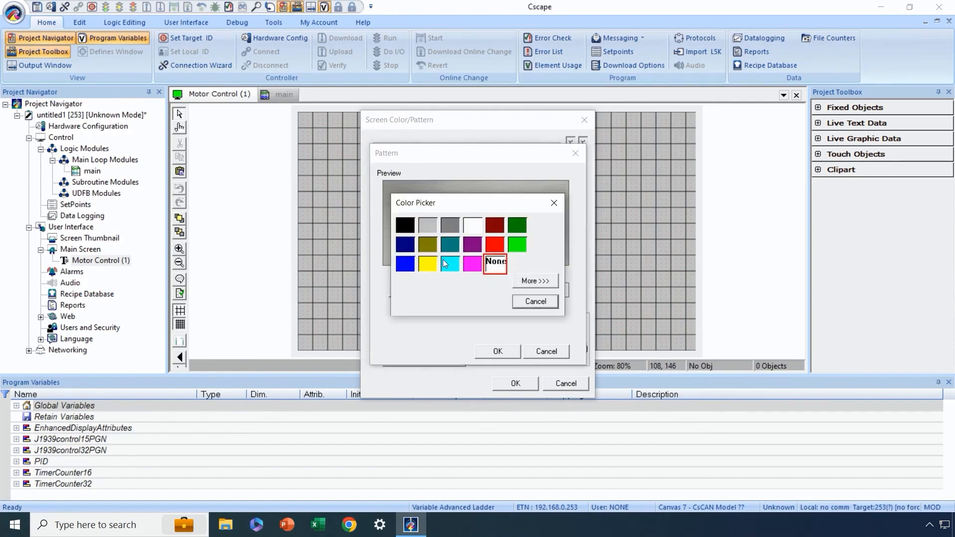
{"action": "left_click", "coordinate": [409, 251]}
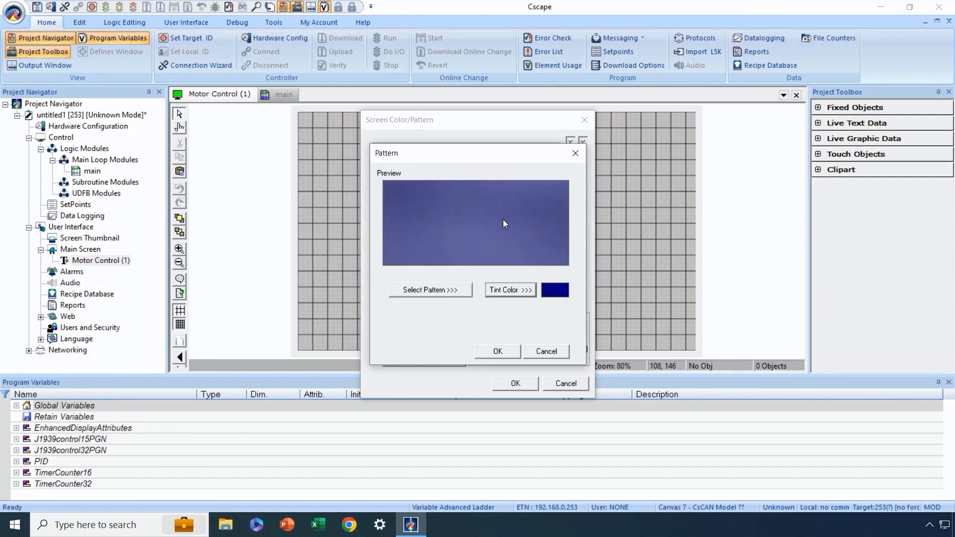
{"action": "left_click", "coordinate": [505, 294]}
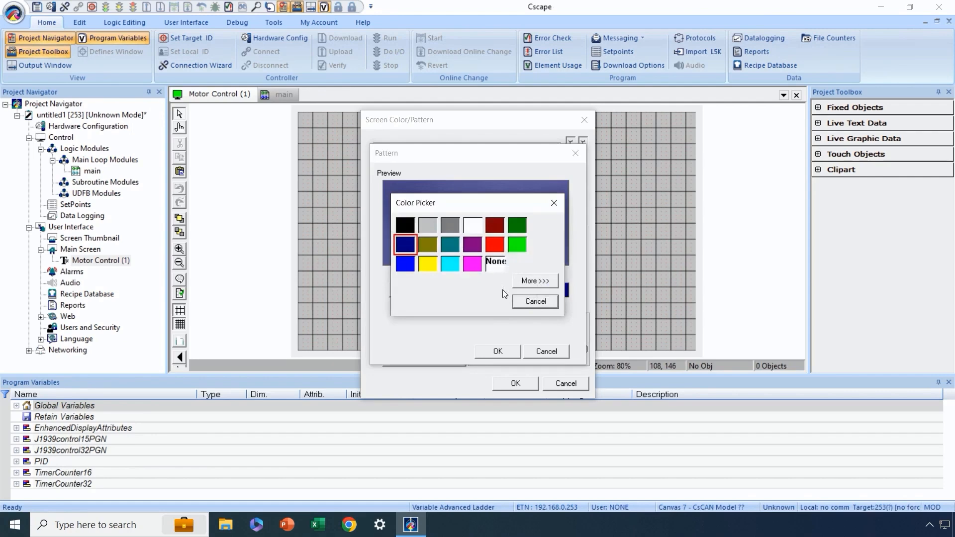
{"action": "left_click", "coordinate": [494, 263]}
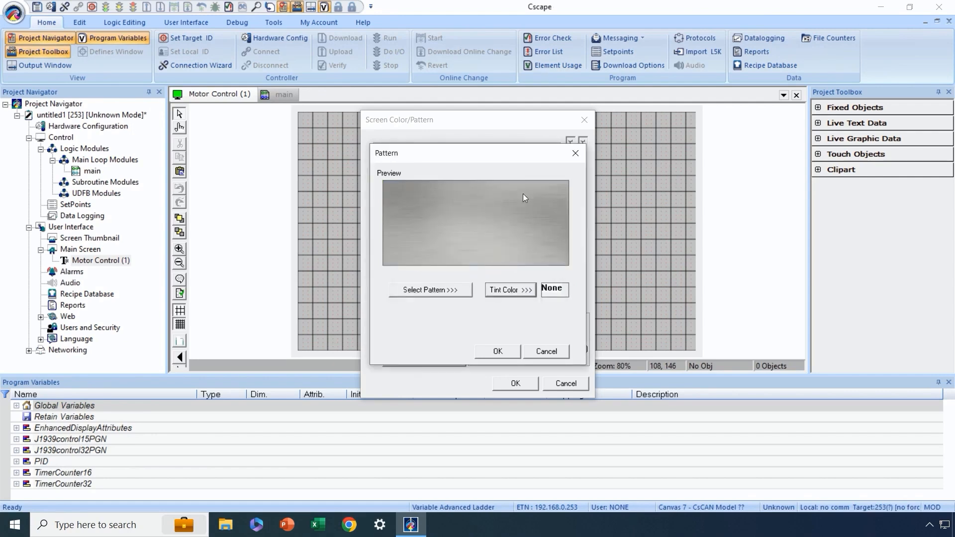
Accept the untinted pattern and apply it to the screen with Maintain Aspect Ratio scaling.
{"action": "left_click", "coordinate": [503, 350]}
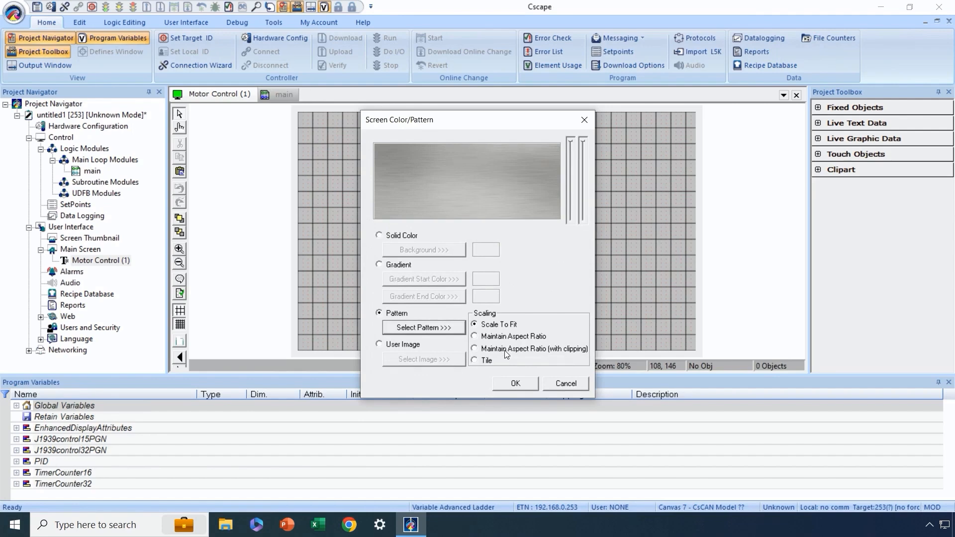
{"action": "left_click", "coordinate": [475, 336]}
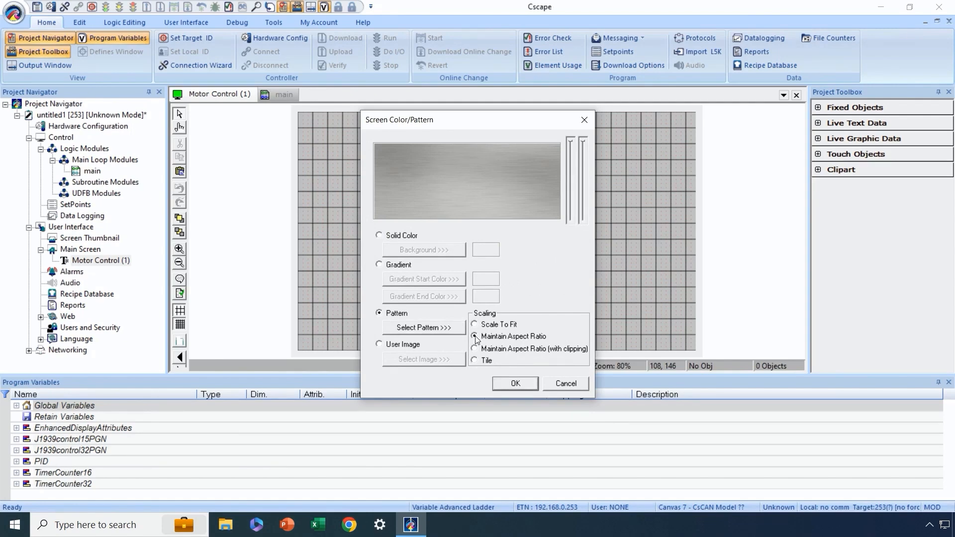
{"action": "left_click", "coordinate": [515, 383]}
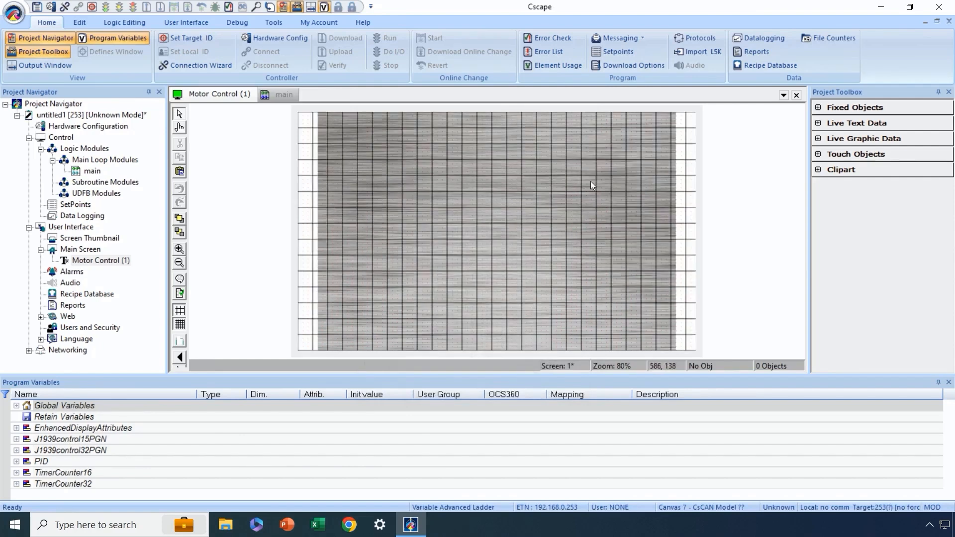
Change the screen background's scaling to Maintain Aspect Ratio (with clipping).
{"action": "right_click", "coordinate": [542, 199]}
{"action": "left_click", "coordinate": [558, 219]}
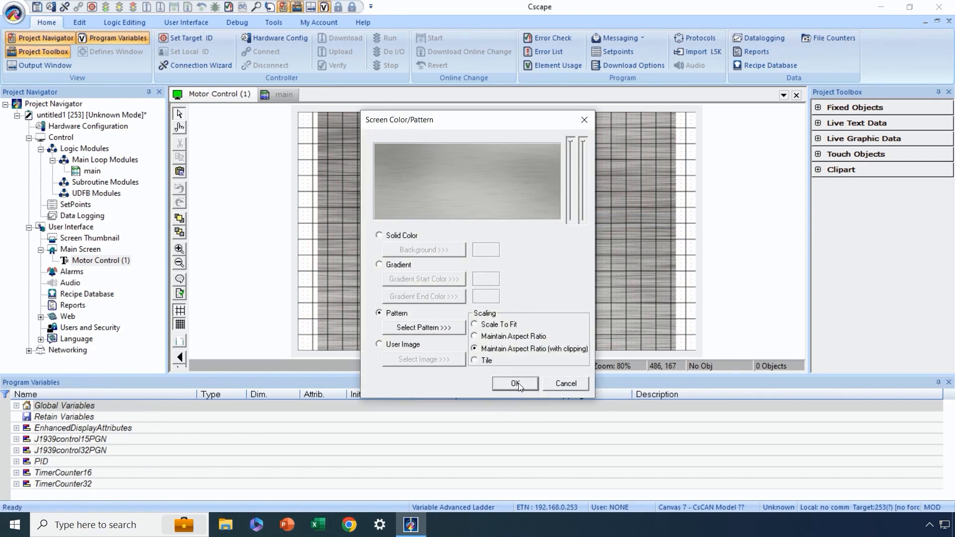
{"action": "left_click", "coordinate": [517, 384]}
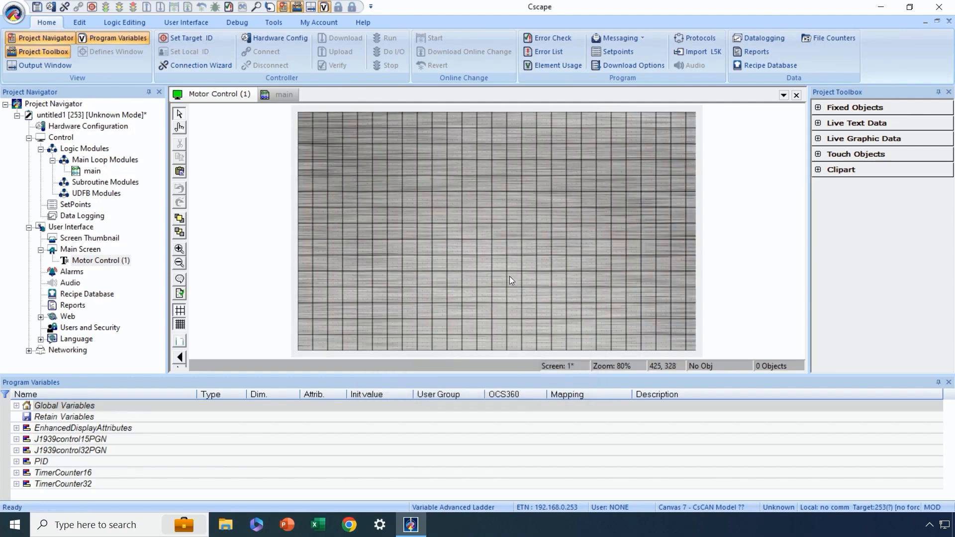
Hide the primary and secondary object grids and turn off snapping for the primary object grid.
{"action": "right_click", "coordinate": [443, 223]}
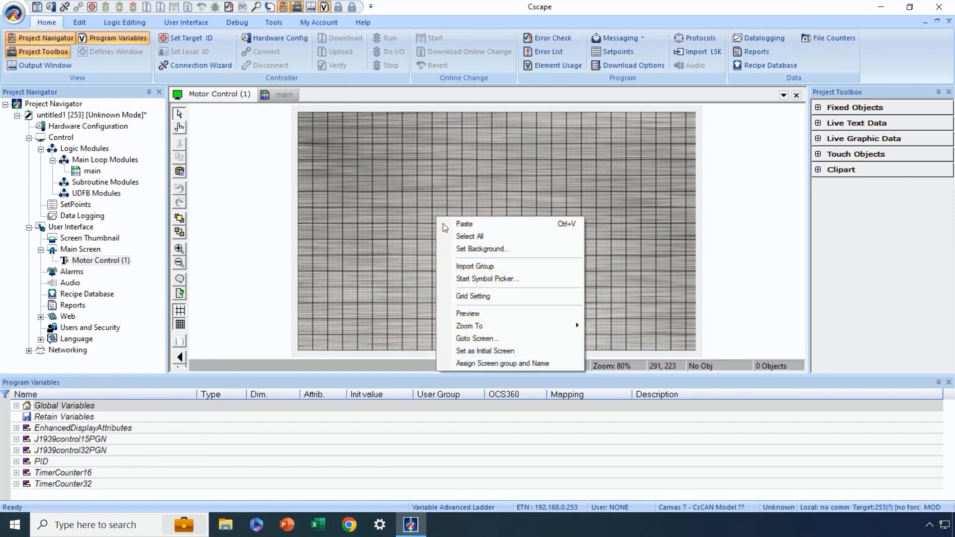
{"action": "left_click", "coordinate": [493, 296]}
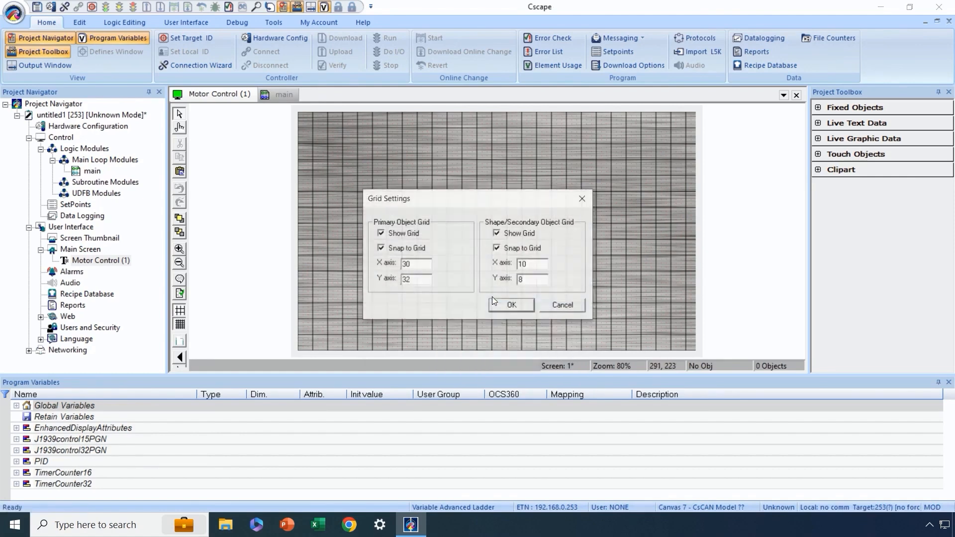
{"action": "left_click", "coordinate": [382, 234]}
{"action": "left_click", "coordinate": [496, 234]}
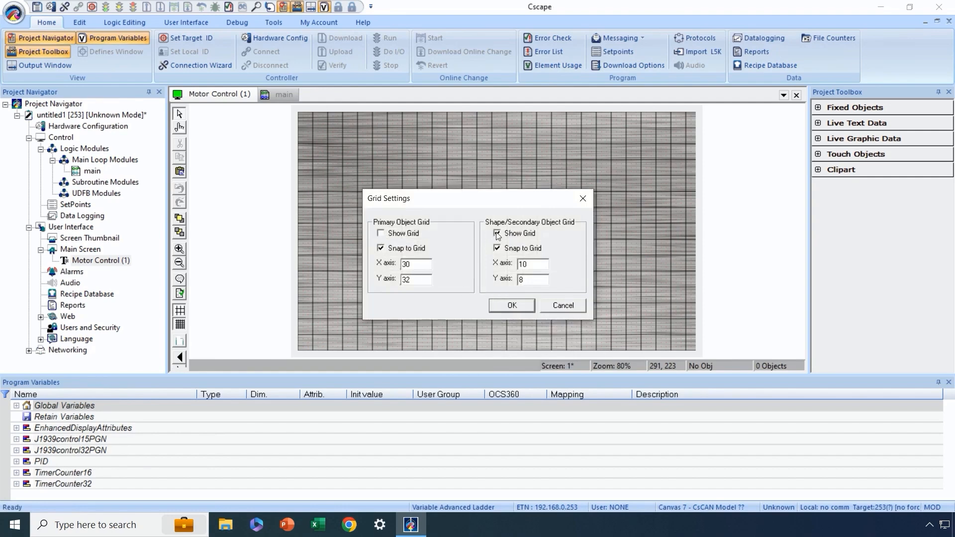
{"action": "left_click", "coordinate": [381, 248]}
{"action": "left_click", "coordinate": [511, 305]}
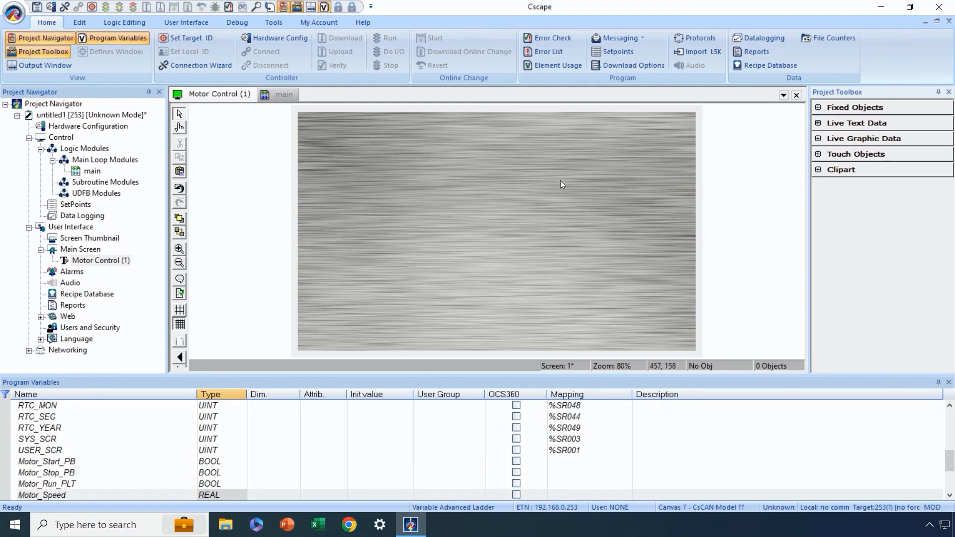
Place a Button/Switch object about 170 x 168 in size near the upper-left corner of the Motor Control screen.
{"action": "left_click", "coordinate": [820, 155]}
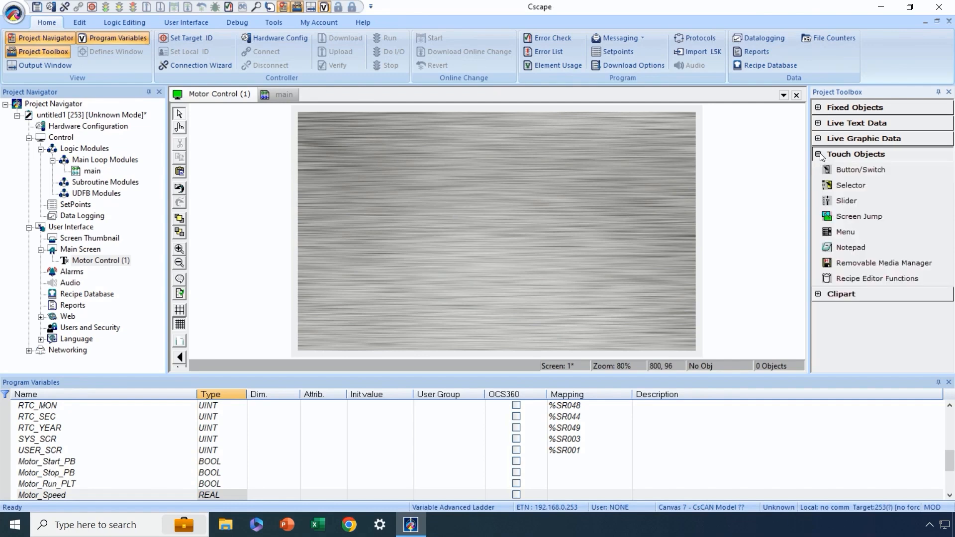
{"action": "left_click", "coordinate": [857, 170]}
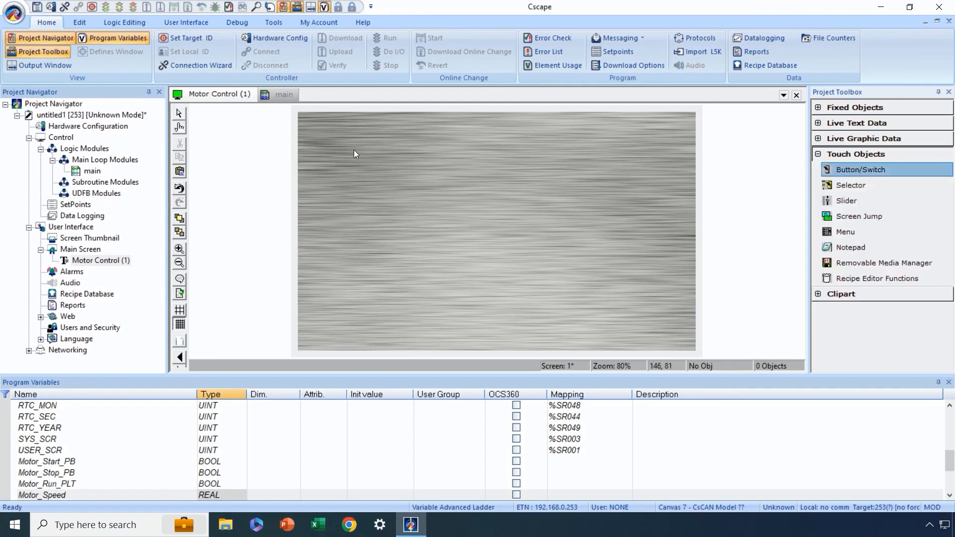
{"action": "left_click_drag", "start_coordinate": [322, 131], "coordinate": [407, 214]}
{"action": "left_click", "coordinate": [373, 175]}
{"action": "left_click_drag", "start_coordinate": [372, 175], "coordinate": [377, 191]}
Change the switch's type to the multi-position switch with the round silver rotary knob.
{"action": "double_click", "coordinate": [375, 187]}
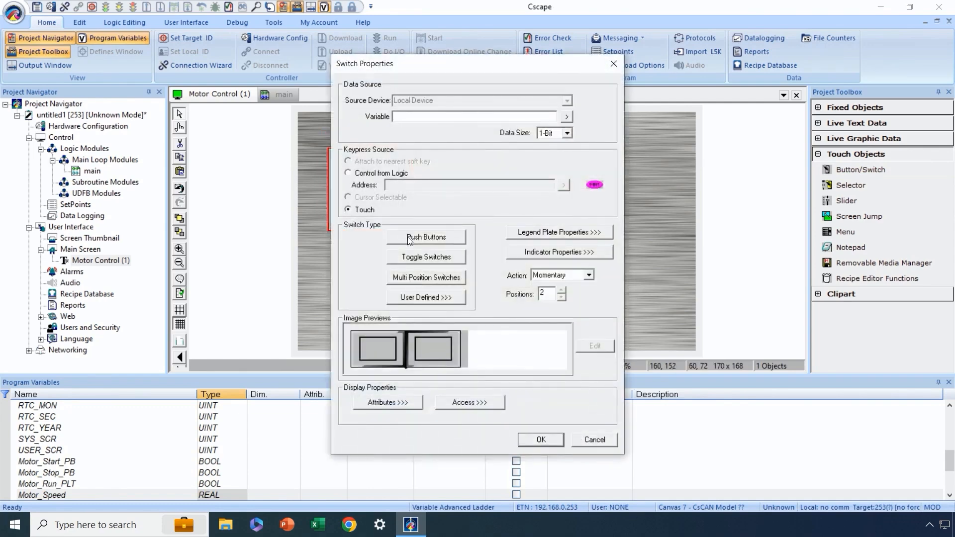
{"action": "left_click", "coordinate": [410, 279]}
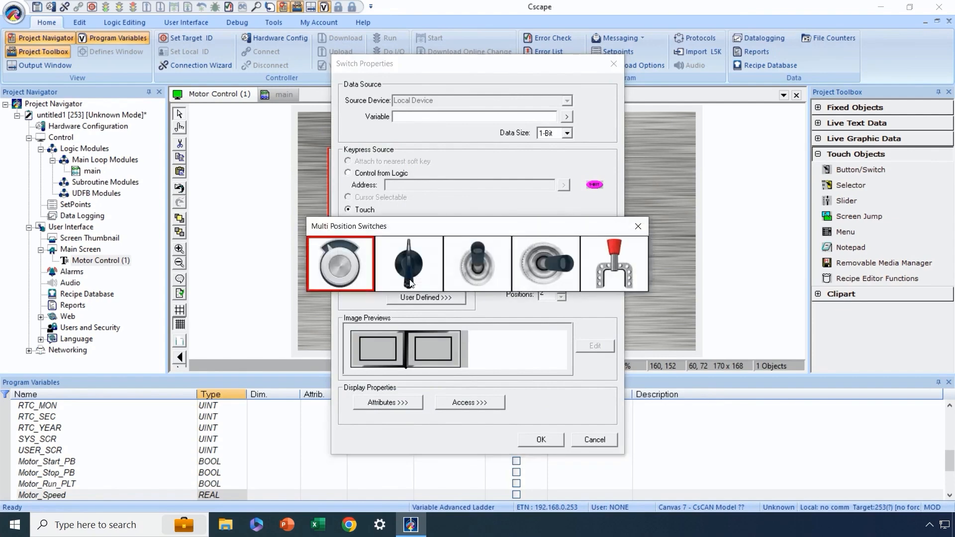
{"action": "left_click", "coordinate": [355, 273]}
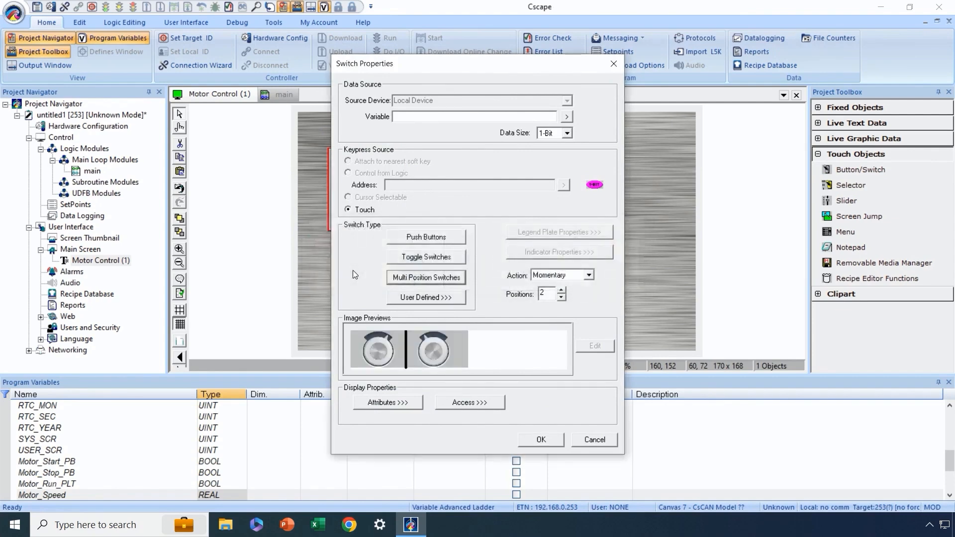
Assign the Auto_Mode variable to the rotary switch and set its action to Toggle.
{"action": "left_click", "coordinate": [567, 116]}
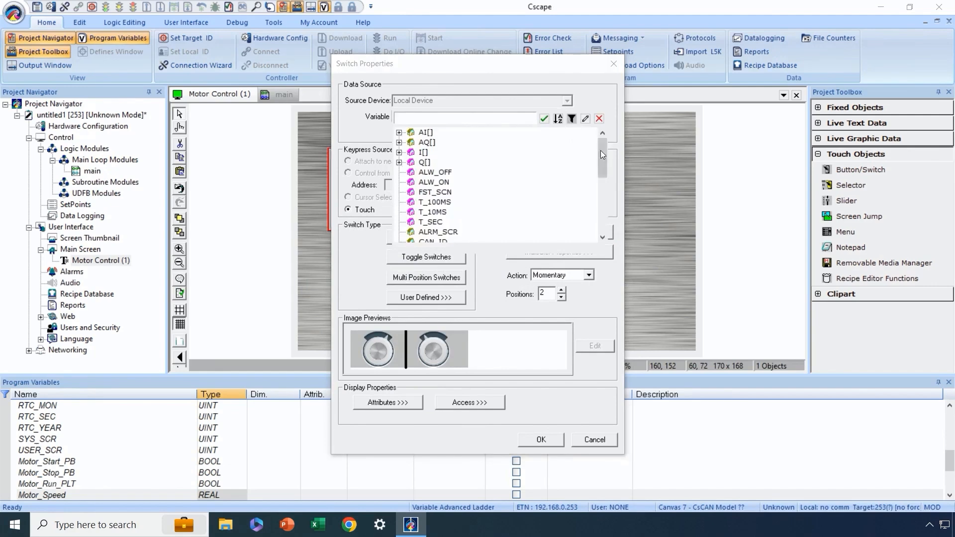
{"action": "left_click_drag", "start_coordinate": [604, 151], "coordinate": [607, 213]}
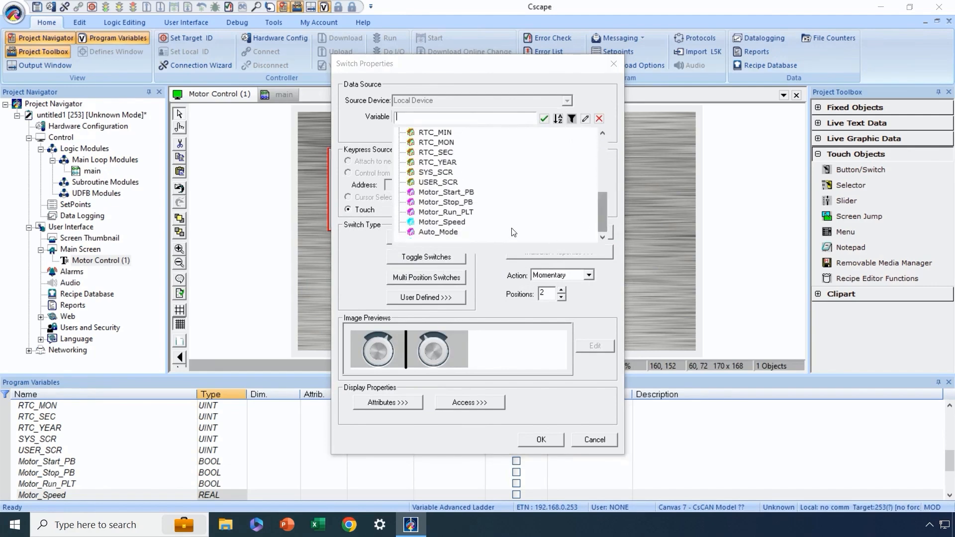
{"action": "double_click", "coordinate": [450, 233]}
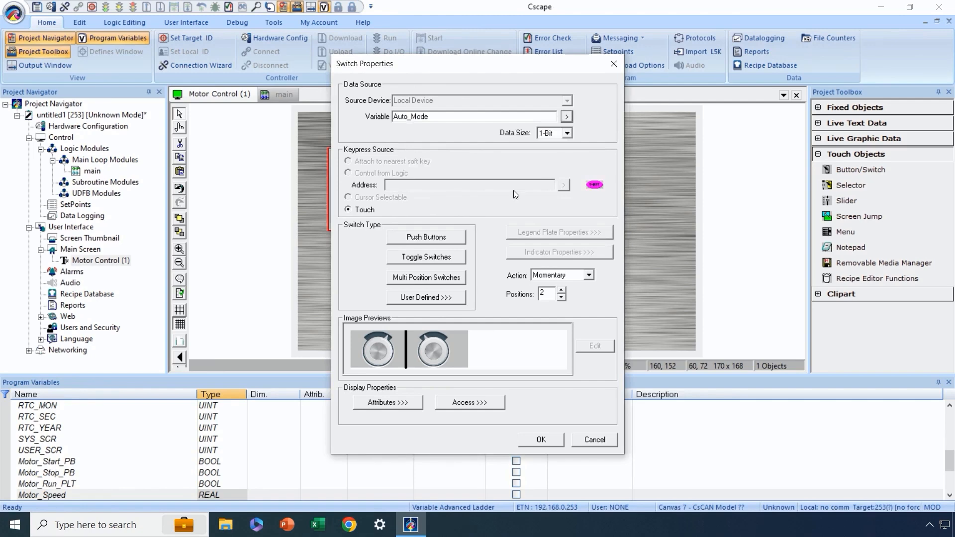
{"action": "left_click", "coordinate": [589, 275]}
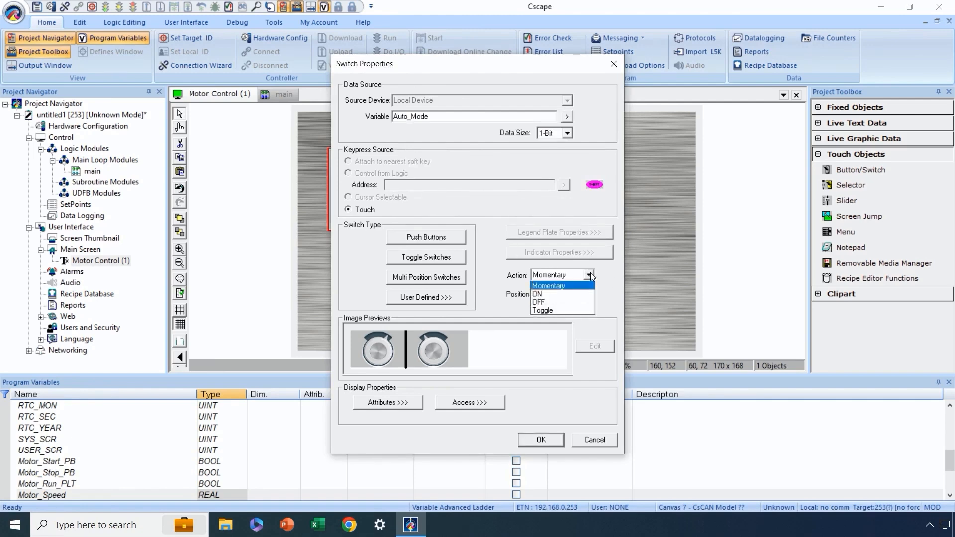
{"action": "left_click", "coordinate": [567, 310]}
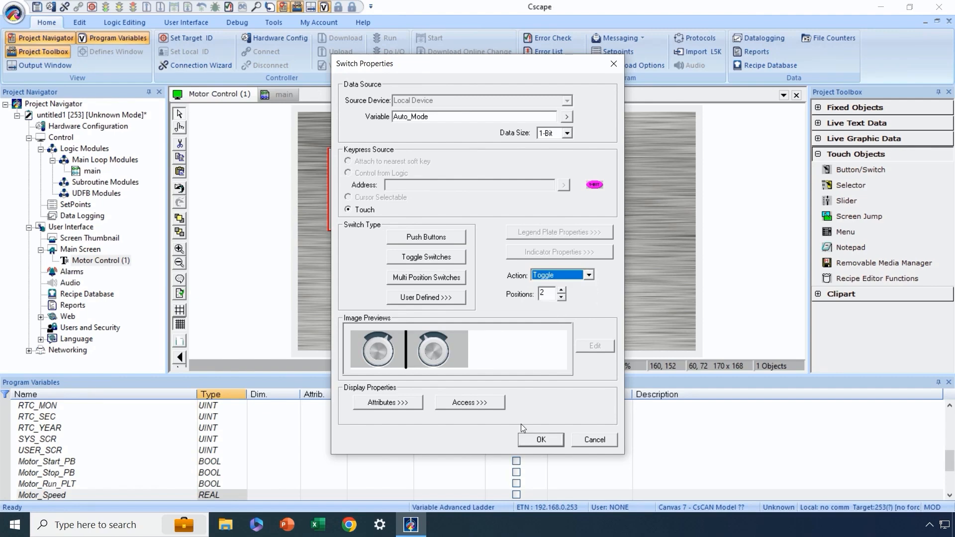
{"action": "left_click", "coordinate": [540, 439]}
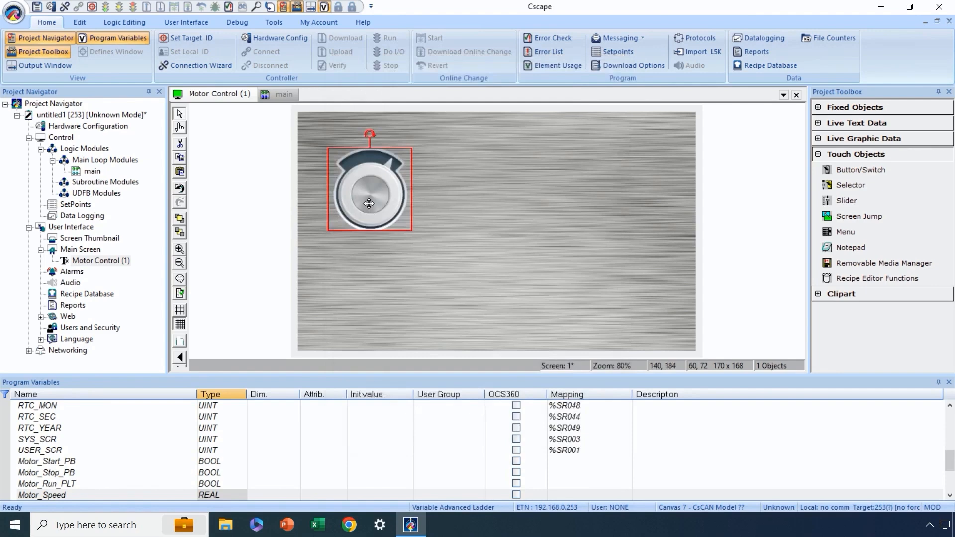
{"action": "left_click", "coordinate": [431, 209]}
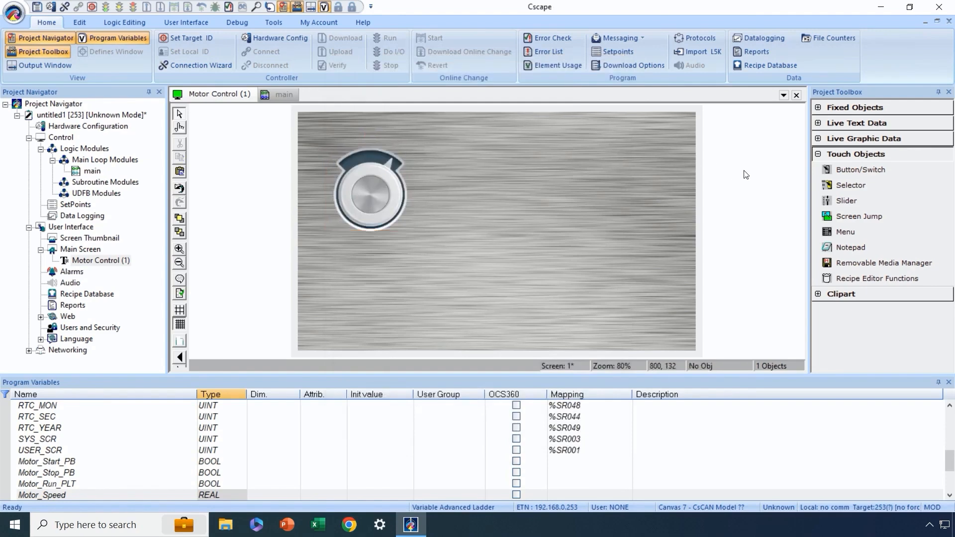
Place a Text Label object about 110 x 40 in size above the rotary switch, near the screen's upper-left corner.
{"action": "left_click", "coordinate": [819, 155]}
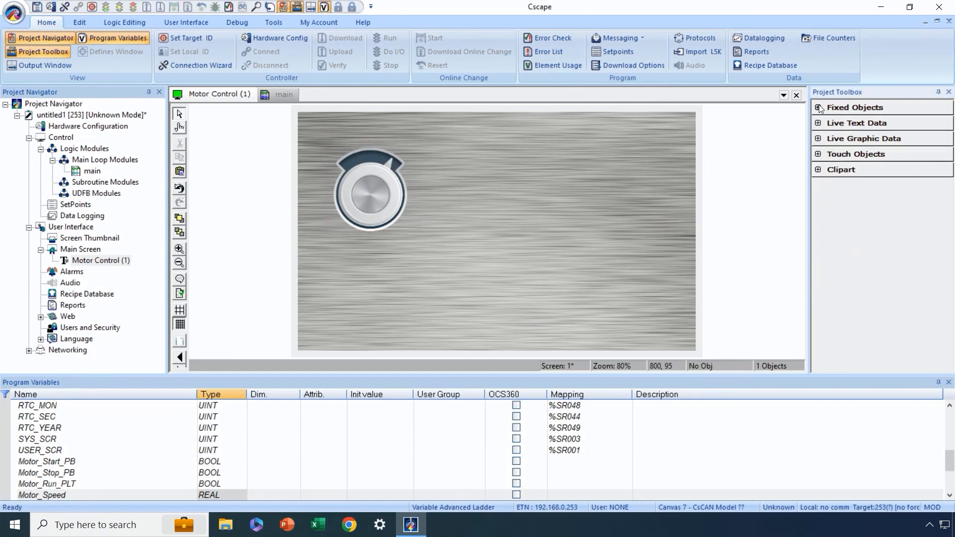
{"action": "left_click", "coordinate": [819, 107]}
{"action": "left_click", "coordinate": [853, 121]}
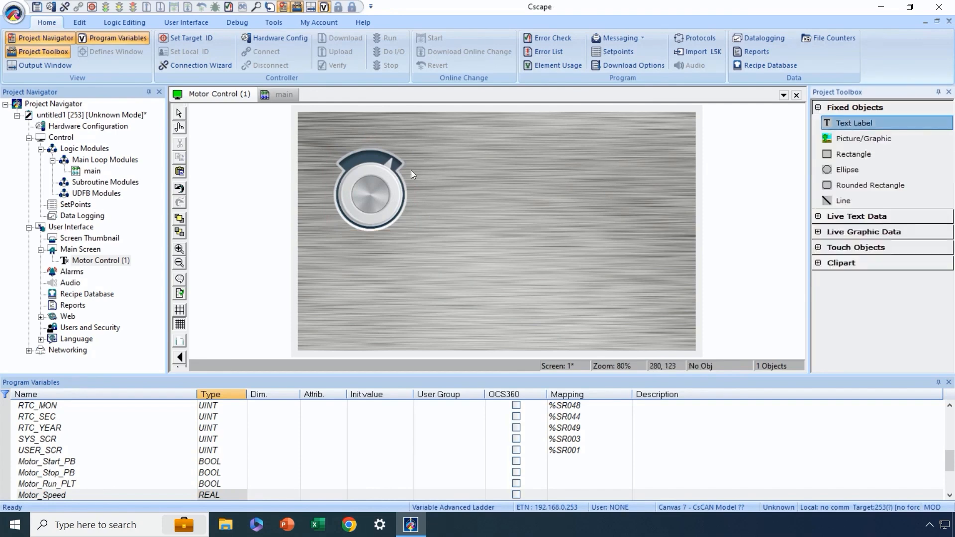
{"action": "left_click", "coordinate": [317, 127]}
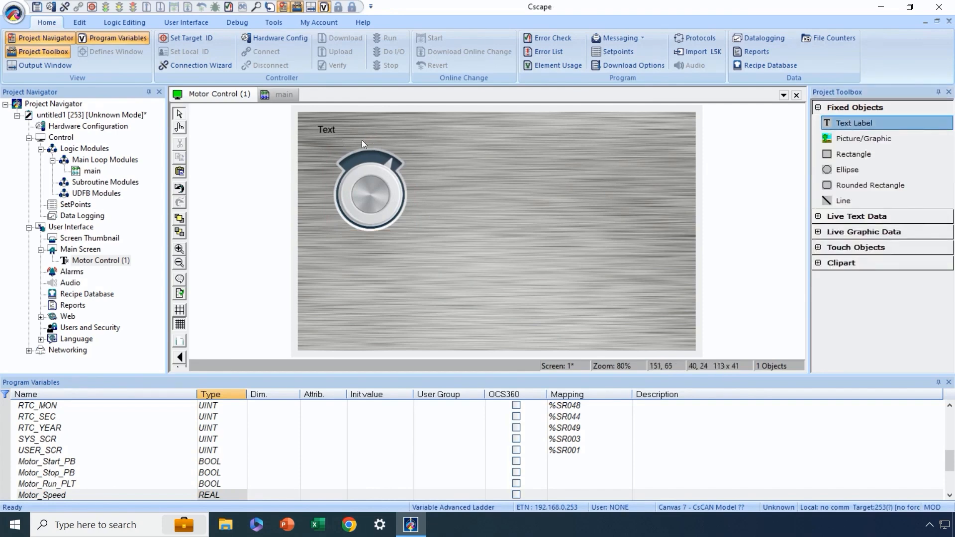
Set the text label to read HAND in the Canvas 30 font and shift it to about 20, 32 above the rotary switch.
{"action": "double_click", "coordinate": [328, 130]}
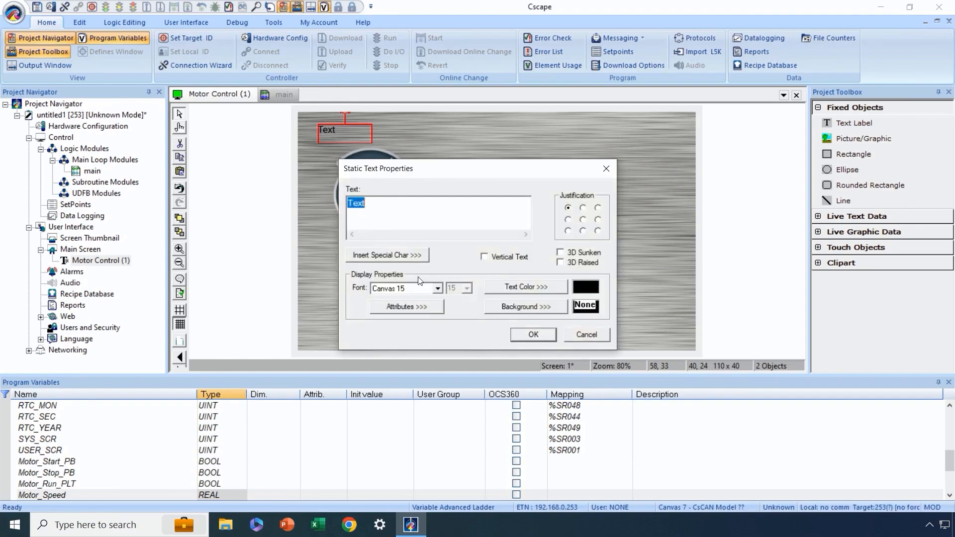
{"action": "left_click", "coordinate": [438, 290]}
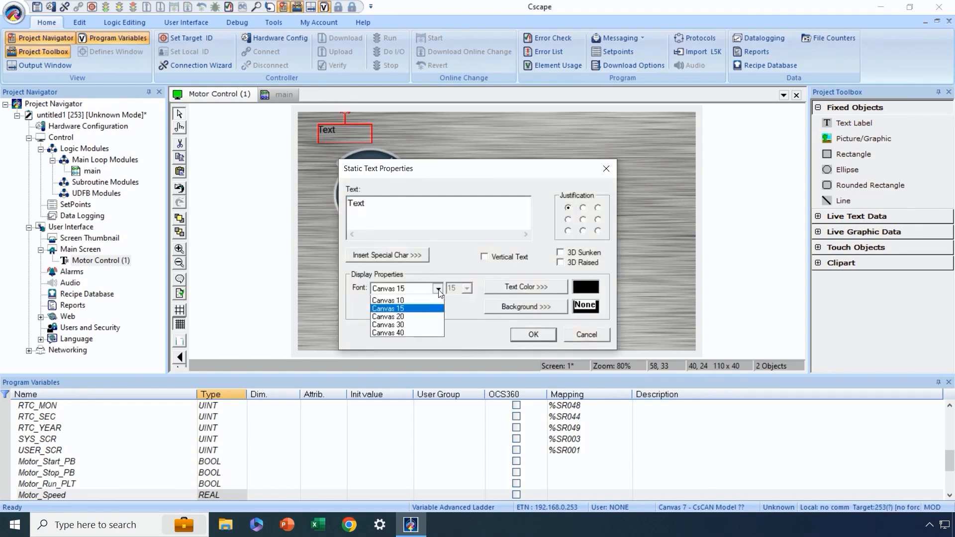
{"action": "left_click", "coordinate": [424, 327]}
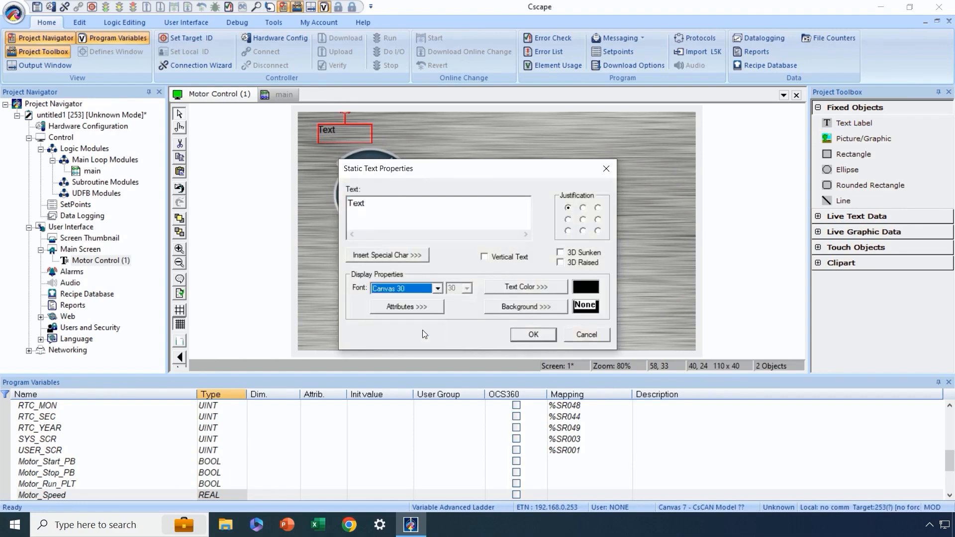
{"action": "double_click", "coordinate": [365, 202]}
{"action": "key", "text": "BackSpace"}
{"action": "type", "text": "HAND"}
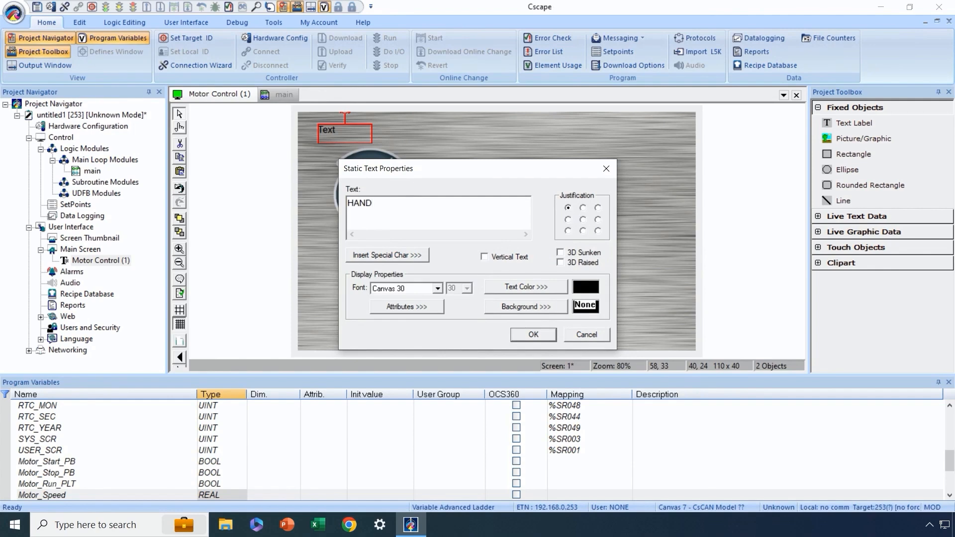
{"action": "left_click", "coordinate": [529, 336]}
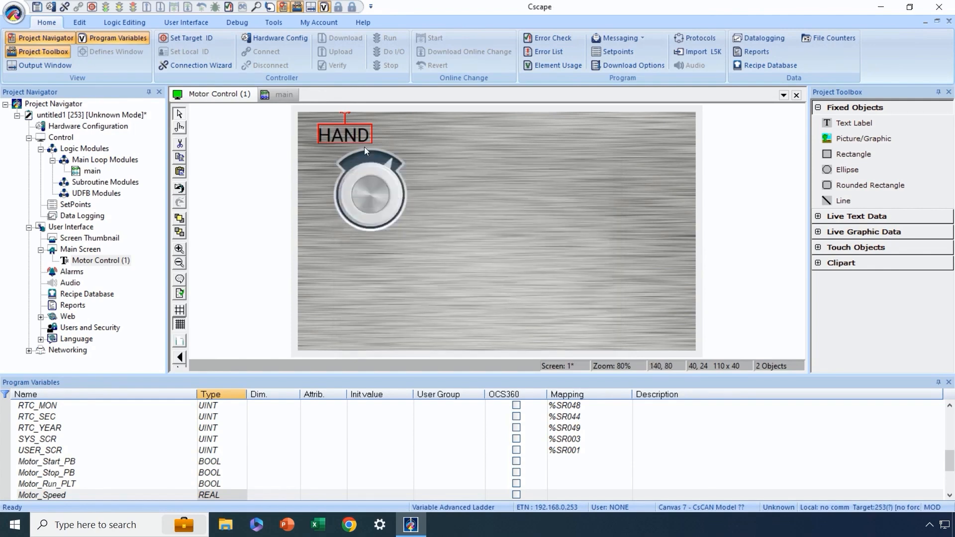
{"action": "left_click_drag", "start_coordinate": [355, 135], "coordinate": [345, 139]}
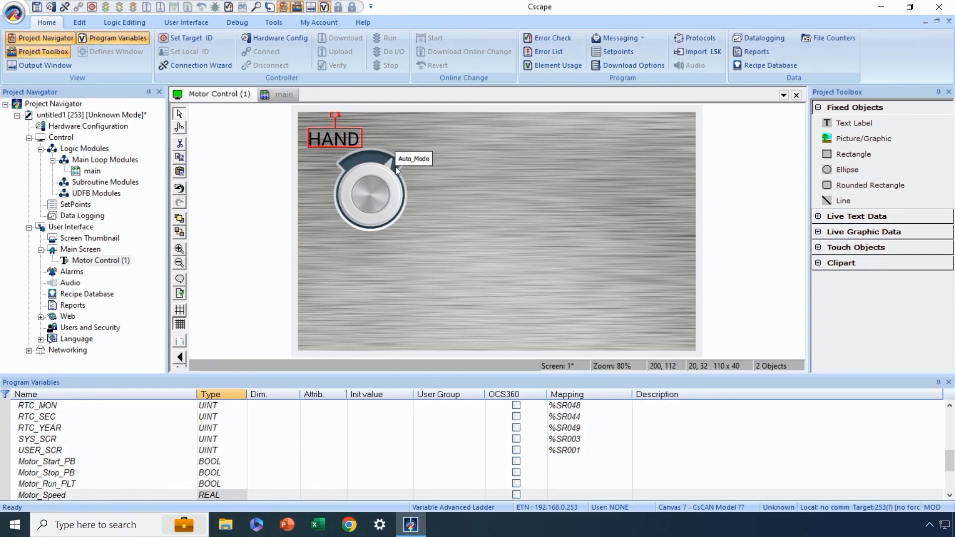
Test the rotary switch by toggling it to its other position and back, and return to object selection.
{"action": "left_click", "coordinate": [180, 128]}
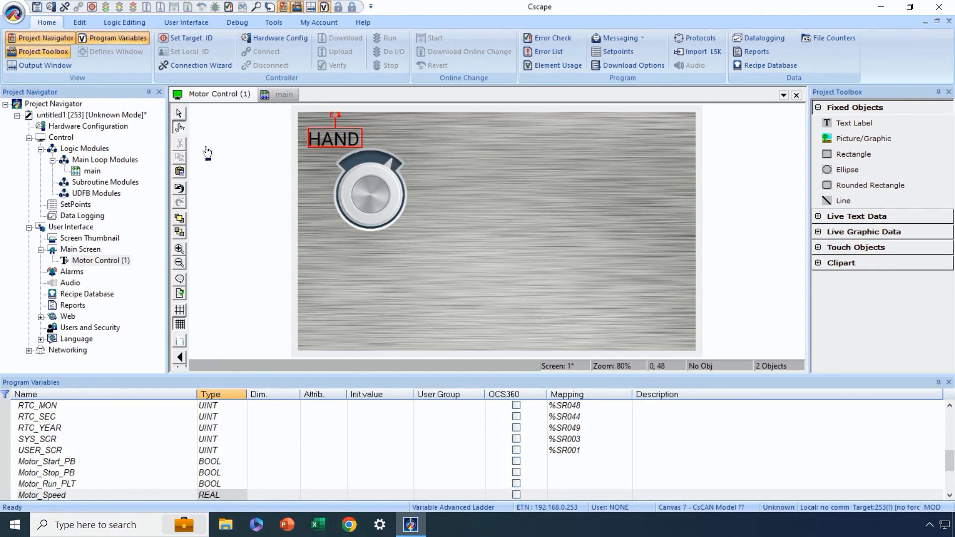
{"action": "left_click", "coordinate": [374, 197]}
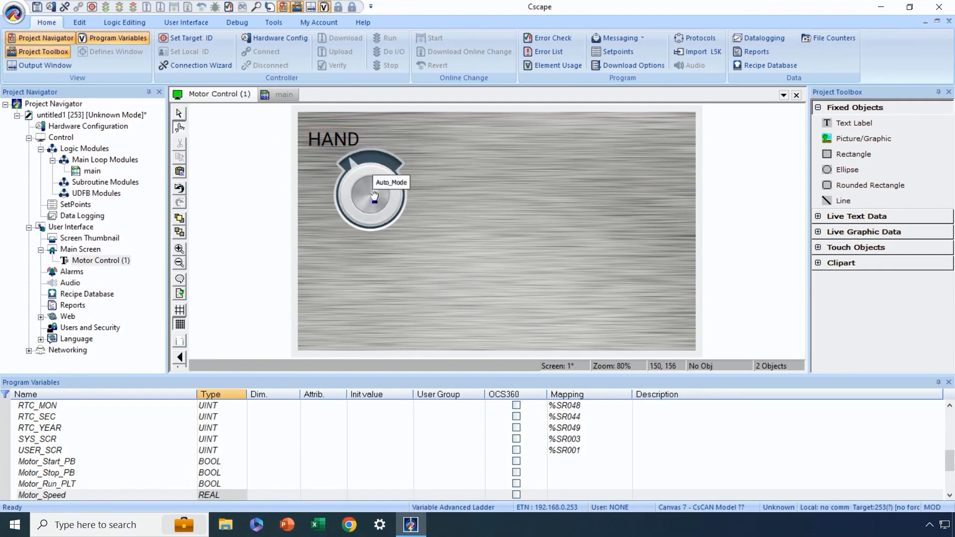
{"action": "left_click", "coordinate": [374, 196]}
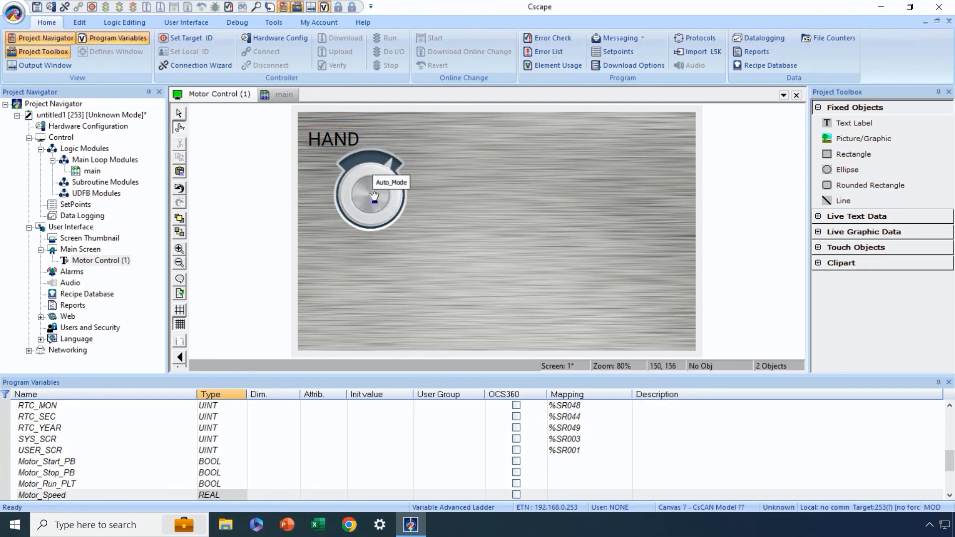
{"action": "left_click", "coordinate": [180, 115]}
Duplicate the HAND label and move the copy horizontally to about 170, 32, beside the original above the rotary switch.
{"action": "left_click", "coordinate": [318, 142]}
{"action": "right_click", "coordinate": [321, 134]}
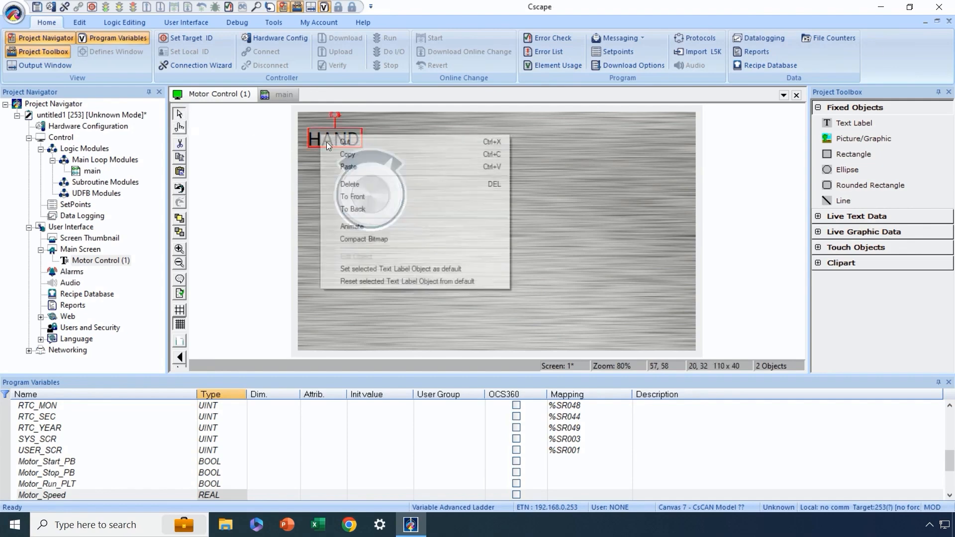
{"action": "left_click", "coordinate": [345, 155]}
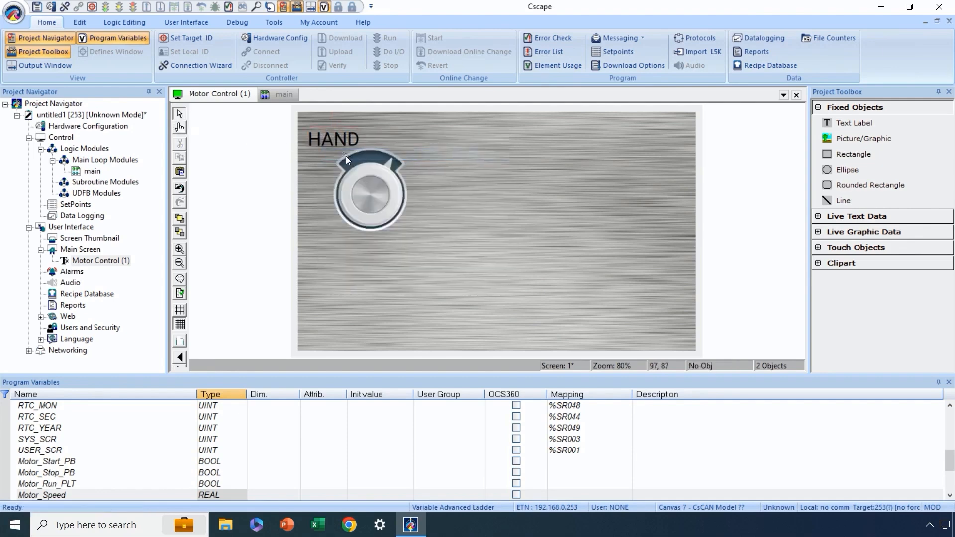
{"action": "key", "text": "ctrl+v"}
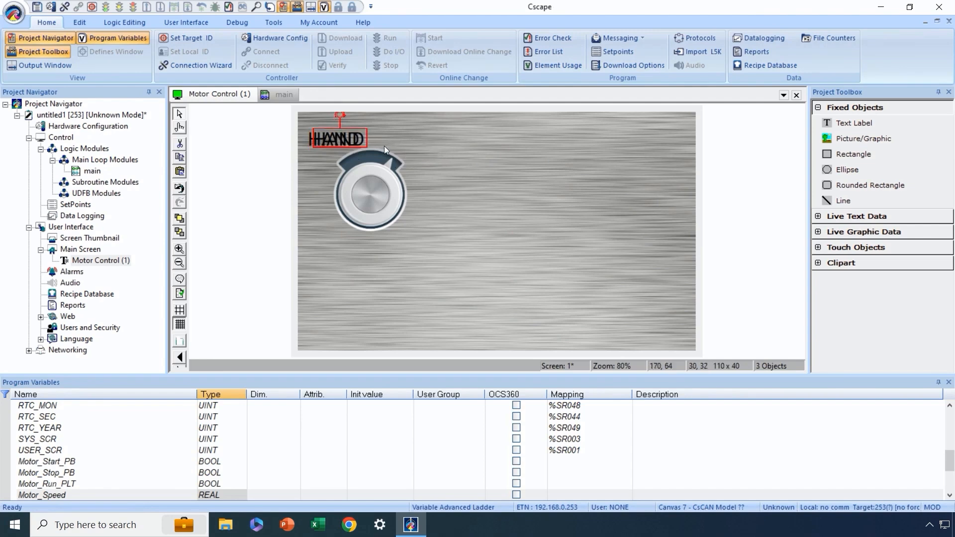
{"action": "key", "text": "Right"}
{"action": "key", "text": "Right"}
{"action": "key", "text": "Right"}
{"action": "key", "text": "Right"}
{"action": "key", "text": "Right"}
{"action": "key", "text": "Right"}
{"action": "key", "text": "Right"}
{"action": "key", "text": "Right"}
{"action": "key", "text": "Right"}
{"action": "key", "text": "Right"}
{"action": "key", "text": "Right"}
{"action": "key", "text": "Right"}
{"action": "key", "text": "Right"}
{"action": "key", "text": "Right"}
{"action": "key", "text": "Right"}
{"action": "key", "text": "Right"}
{"action": "key", "text": "Right"}
{"action": "key", "text": "Right"}
{"action": "key", "text": "Right"}
{"action": "key", "text": "Right"}
{"action": "key", "text": "Right"}
{"action": "key", "text": "Right"}
{"action": "key", "text": "Right"}
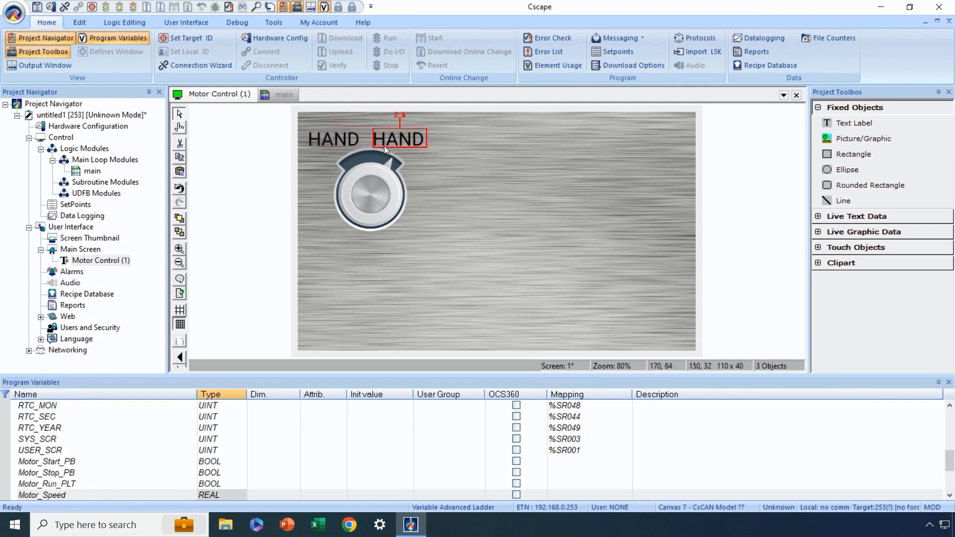
Change the text of the duplicated label to AUTO.
{"action": "double_click", "coordinate": [420, 139]}
{"action": "type", "text": "AUTO"}
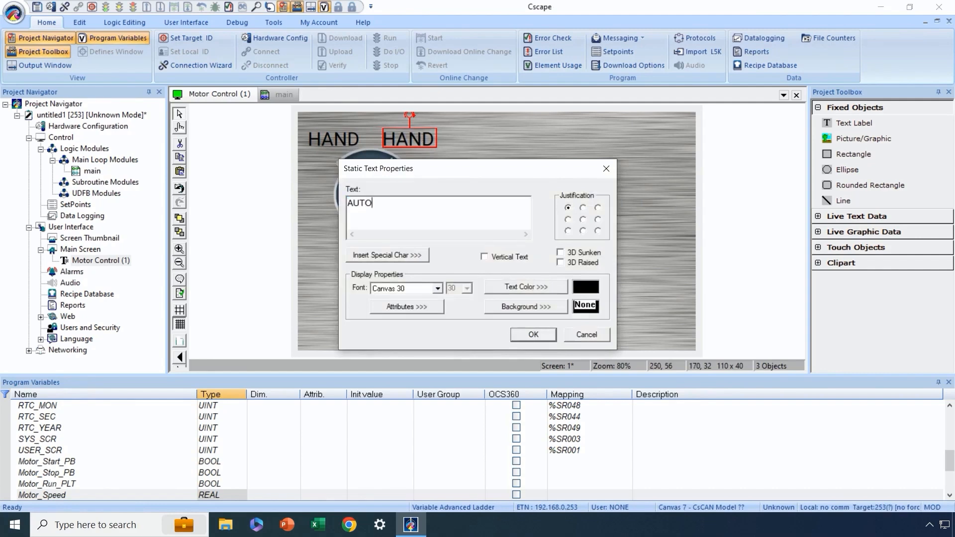
{"action": "left_click", "coordinate": [525, 333]}
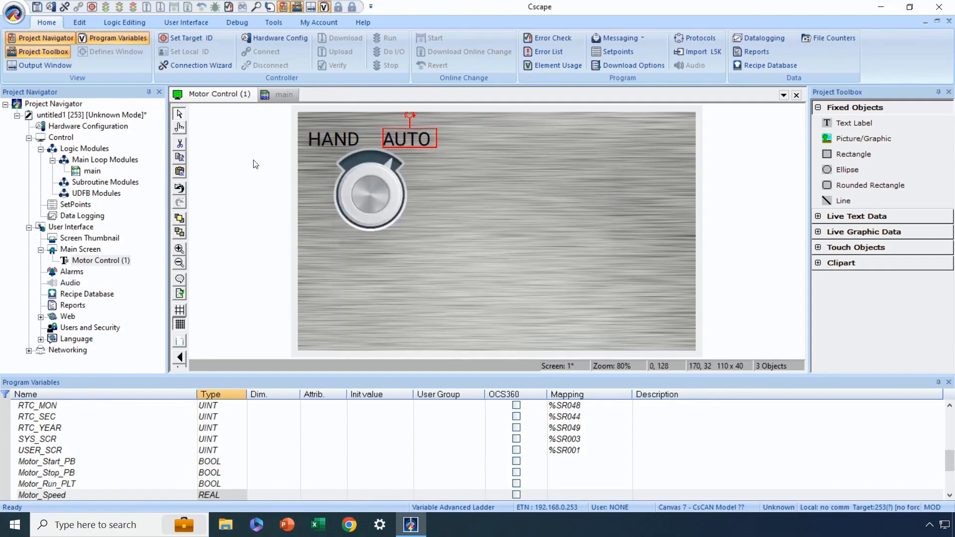
Toggle the rotary switch several times to check its pointer against the HAND and AUTO labels.
{"action": "left_click", "coordinate": [179, 128]}
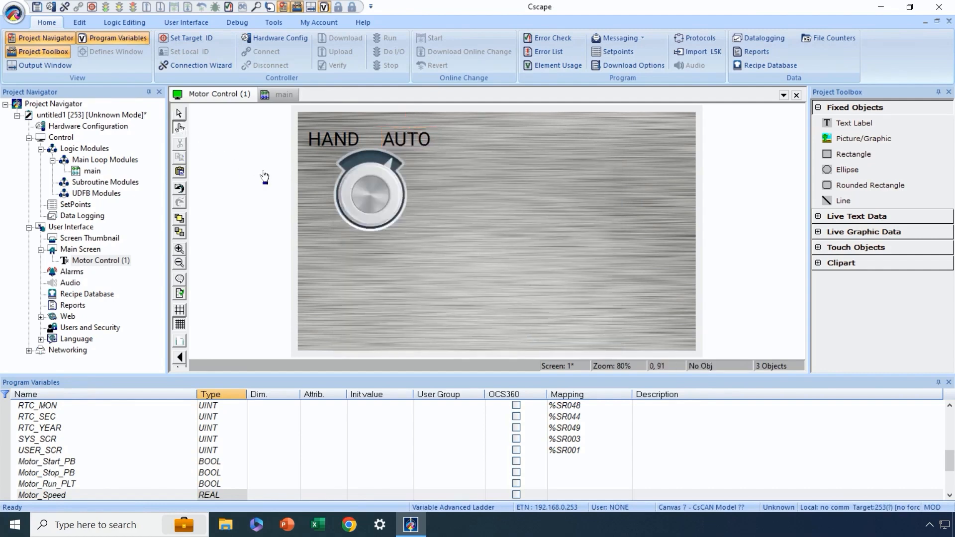
{"action": "left_click", "coordinate": [373, 200]}
{"action": "left_click", "coordinate": [372, 200]}
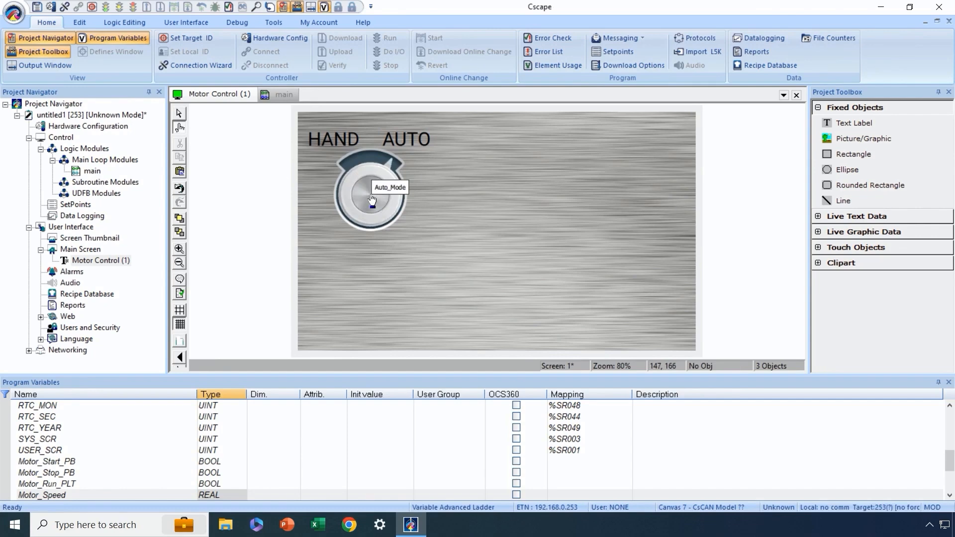
{"action": "left_click", "coordinate": [372, 200]}
{"action": "left_click", "coordinate": [372, 200]}
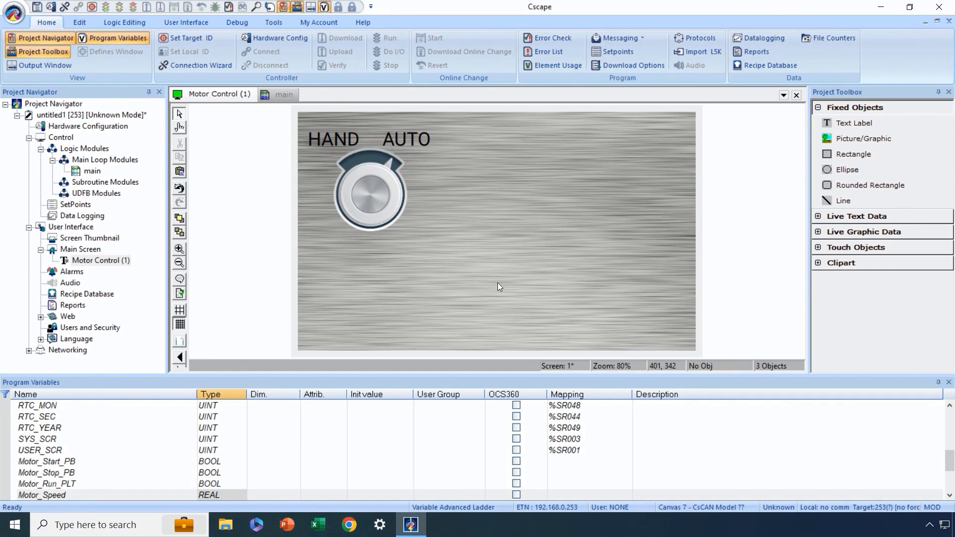
Place a second Button/Switch object about 150 x 160 in size to the right of the rotary switch.
{"action": "left_click", "coordinate": [820, 111]}
{"action": "left_click", "coordinate": [819, 154]}
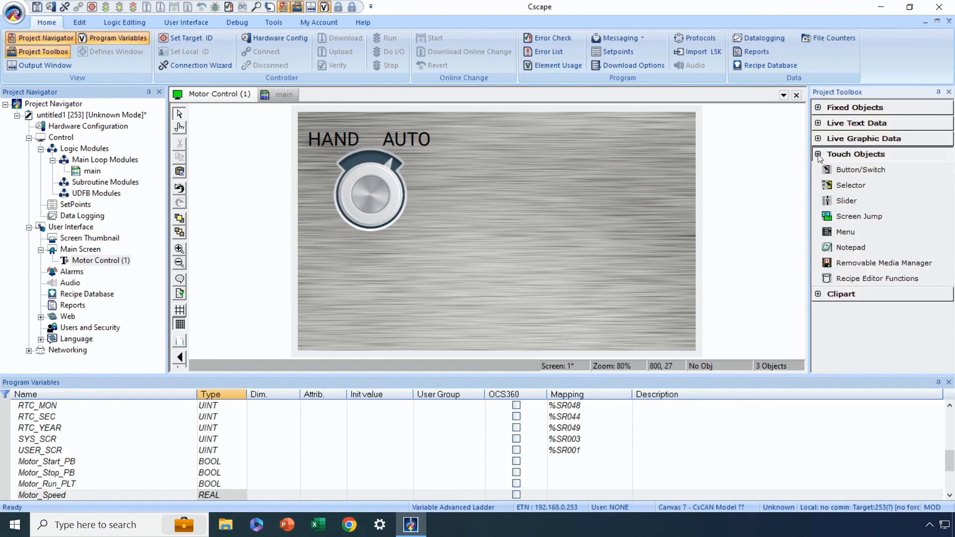
{"action": "left_click", "coordinate": [851, 169]}
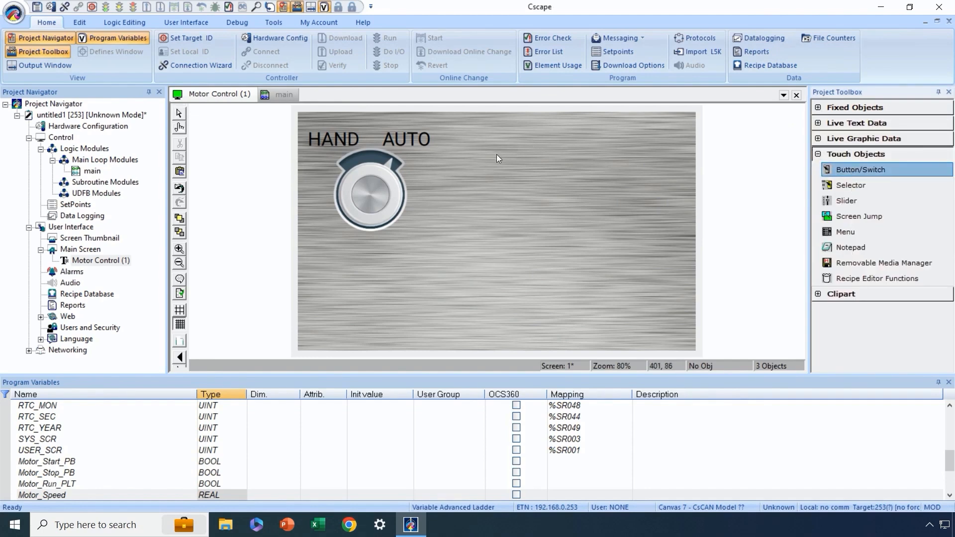
{"action": "left_click_drag", "start_coordinate": [503, 143], "coordinate": [584, 224]}
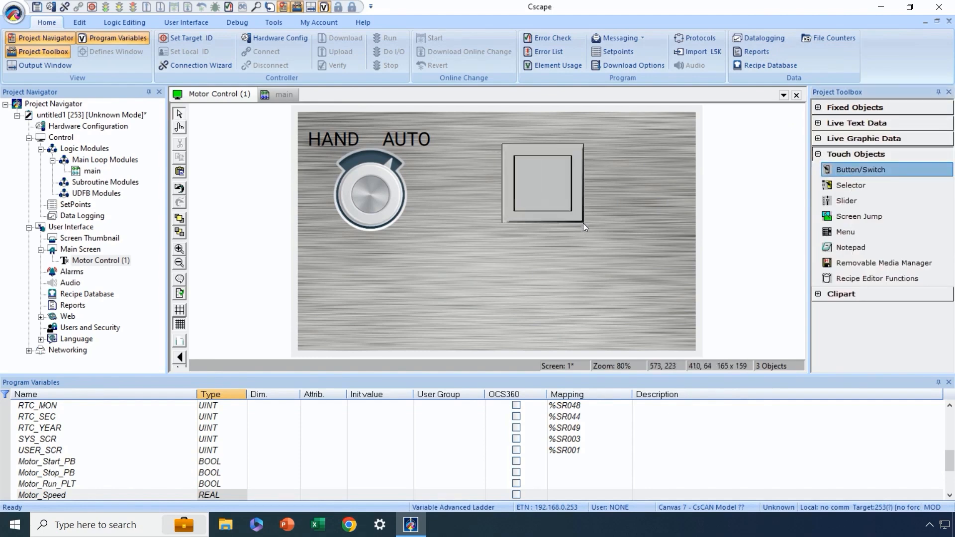
{"action": "left_click", "coordinate": [548, 192]}
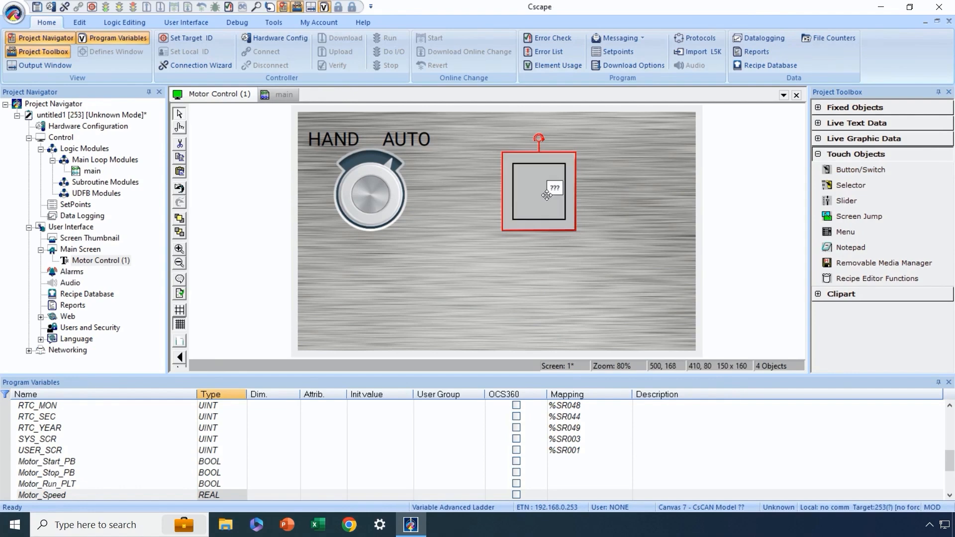
Assign the Motor_Start_PB variable to the new switch and change its type to the round green push button.
{"action": "double_click", "coordinate": [548, 195]}
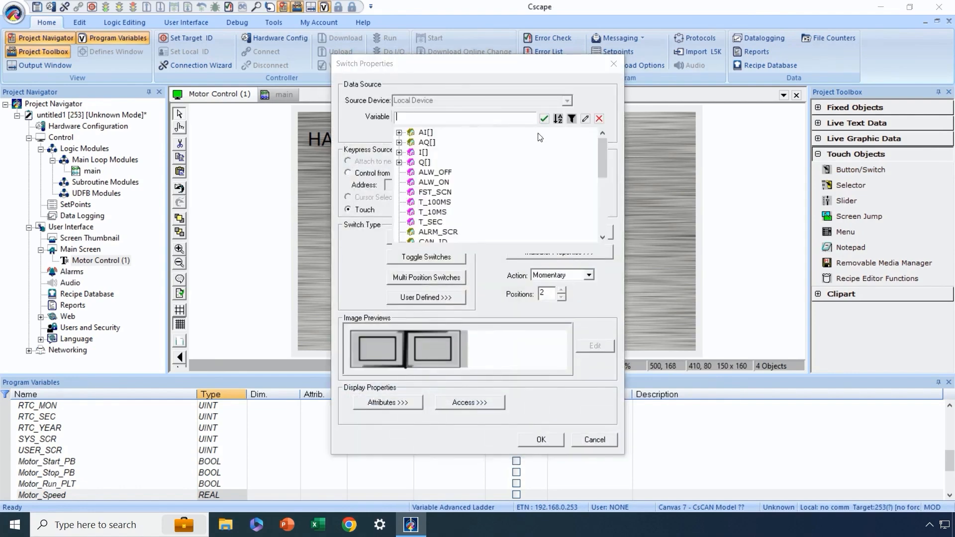
{"action": "scroll", "coordinate": [523, 152], "scroll_direction": "down", "scroll_amount": 5}
{"action": "left_click", "coordinate": [455, 194]}
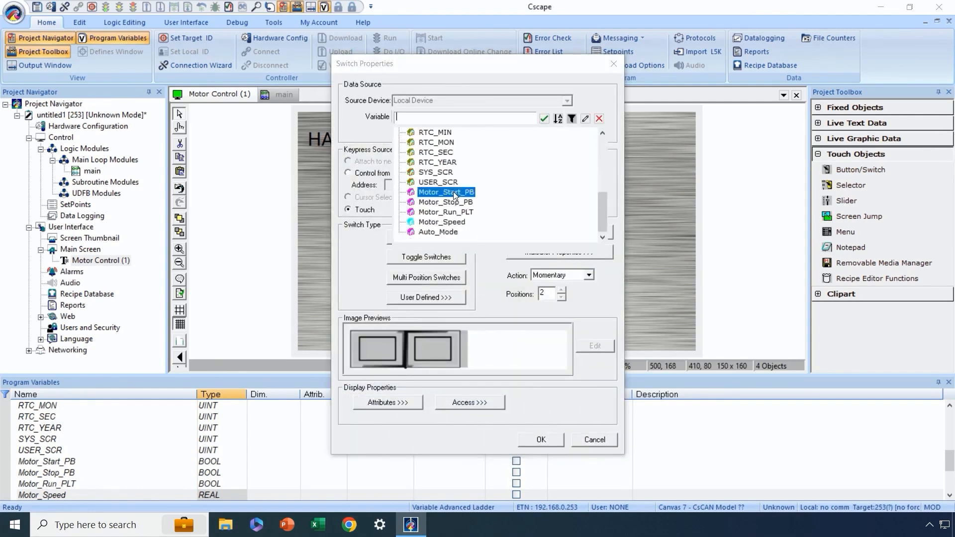
{"action": "left_click", "coordinate": [455, 194]}
{"action": "left_click", "coordinate": [437, 237]}
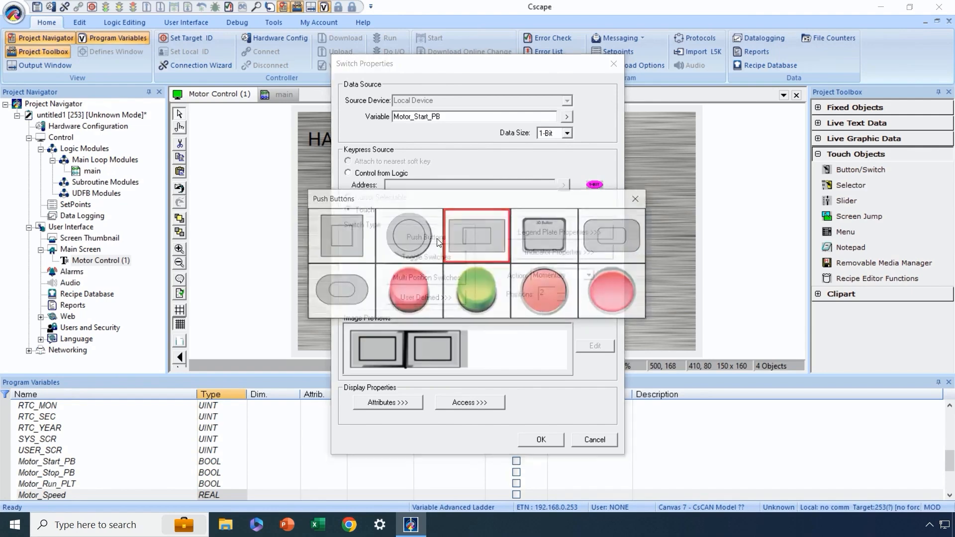
{"action": "left_click", "coordinate": [471, 288]}
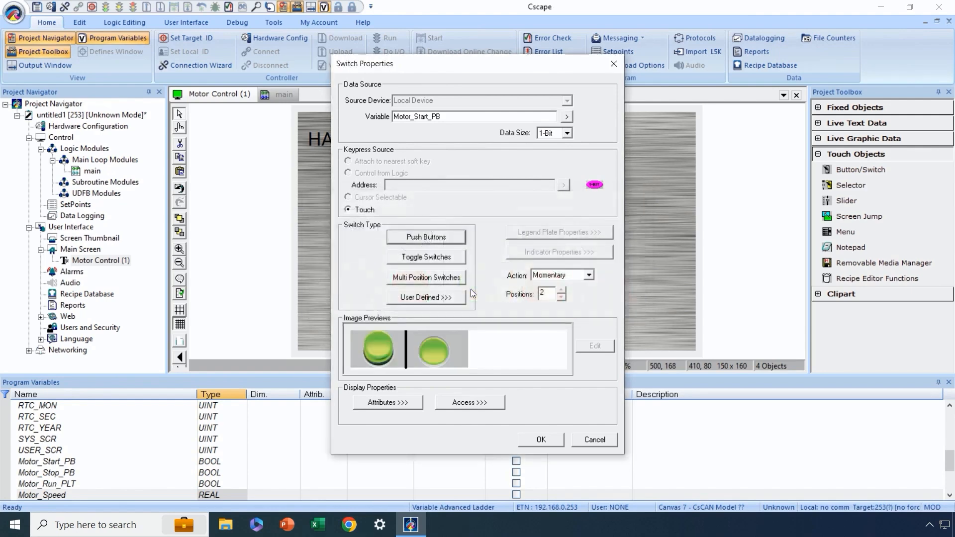
{"action": "left_click", "coordinate": [541, 443]}
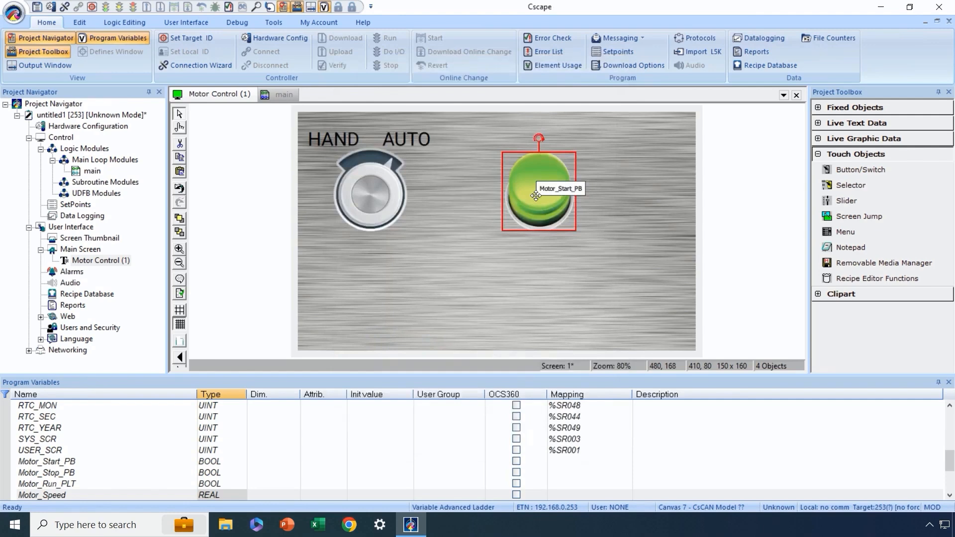
{"action": "left_click", "coordinate": [599, 204]}
Duplicate the AUTO label, place the copy above the green push button at about 410, 32, and widen it to about 150 x 40.
{"action": "left_click", "coordinate": [418, 140]}
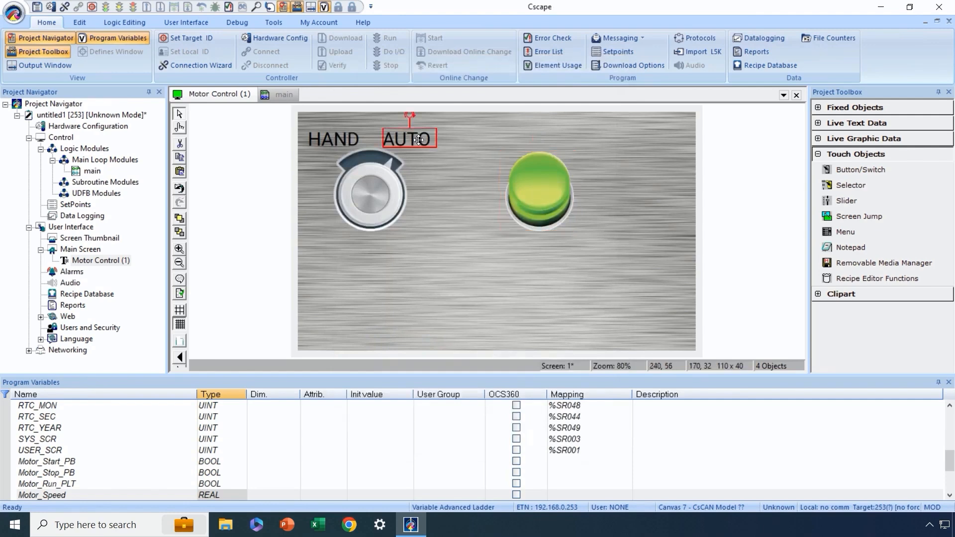
{"action": "right_click", "coordinate": [419, 139]}
{"action": "left_click", "coordinate": [436, 155]}
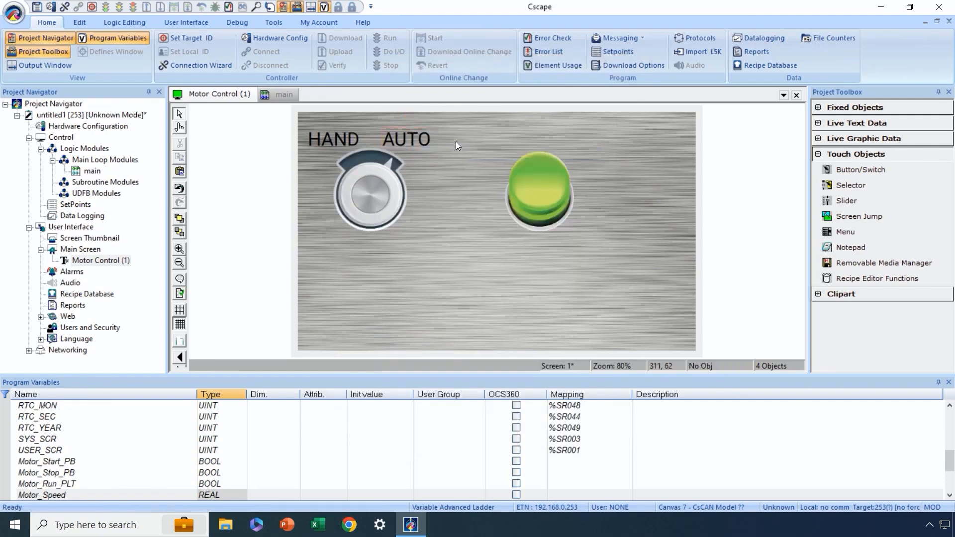
{"action": "right_click", "coordinate": [458, 140]}
{"action": "left_click", "coordinate": [462, 138]}
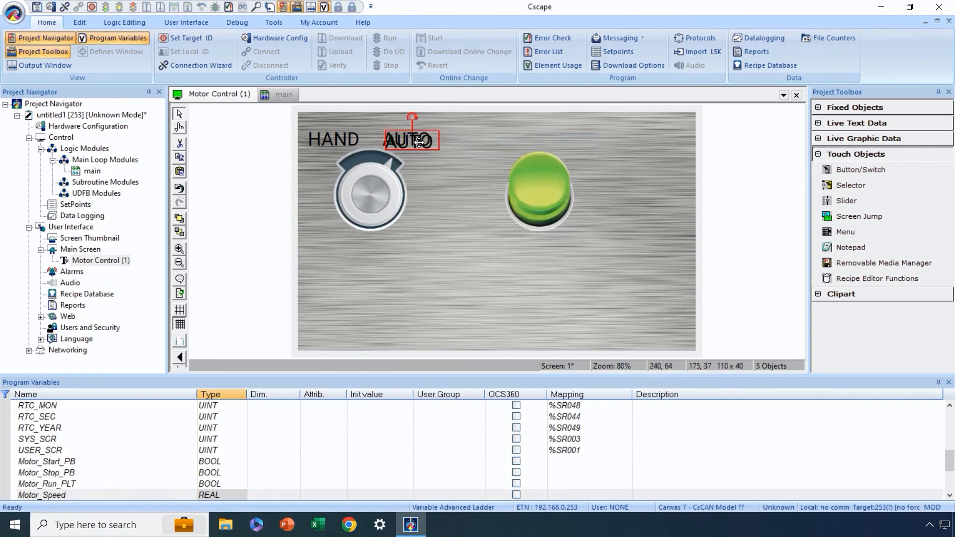
{"action": "left_click_drag", "start_coordinate": [420, 142], "coordinate": [502, 142]}
{"action": "left_click_drag", "start_coordinate": [566, 140], "coordinate": [576, 140]}
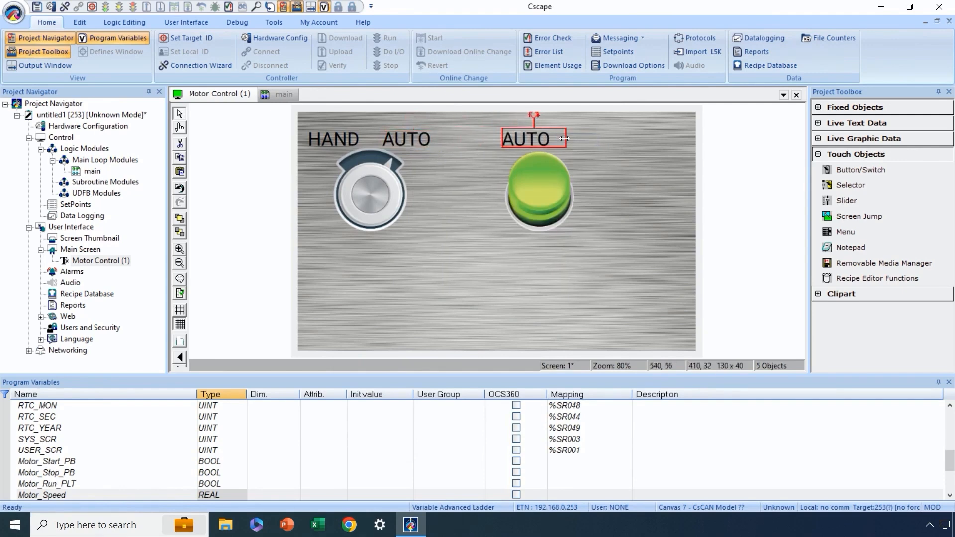
Change the label above the green push button to START and justify its text at top centre.
{"action": "double_click", "coordinate": [536, 144]}
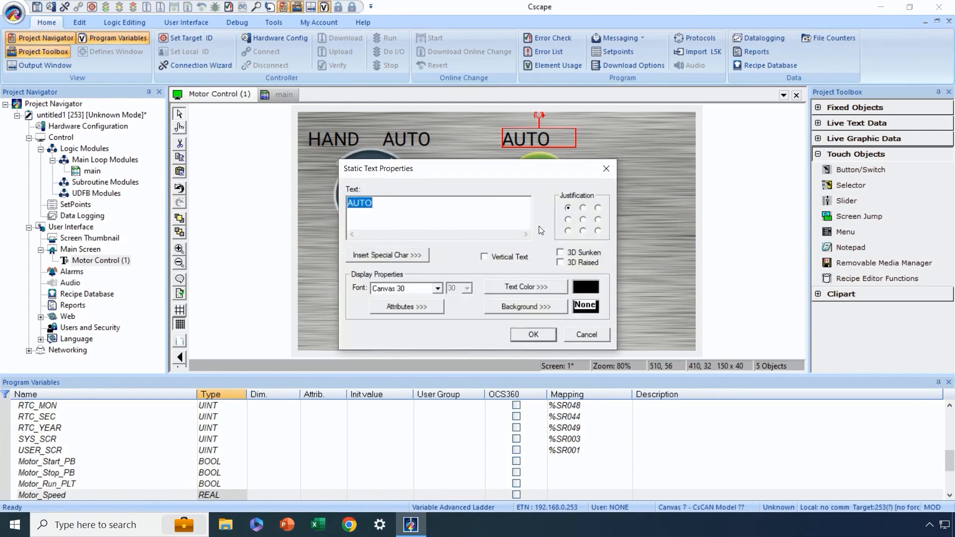
{"action": "left_click", "coordinate": [584, 208]}
{"action": "left_click_drag", "start_coordinate": [398, 205], "coordinate": [337, 202]}
{"action": "type", "text": "START"}
{"action": "left_click", "coordinate": [542, 336]}
{"action": "left_click", "coordinate": [550, 269]}
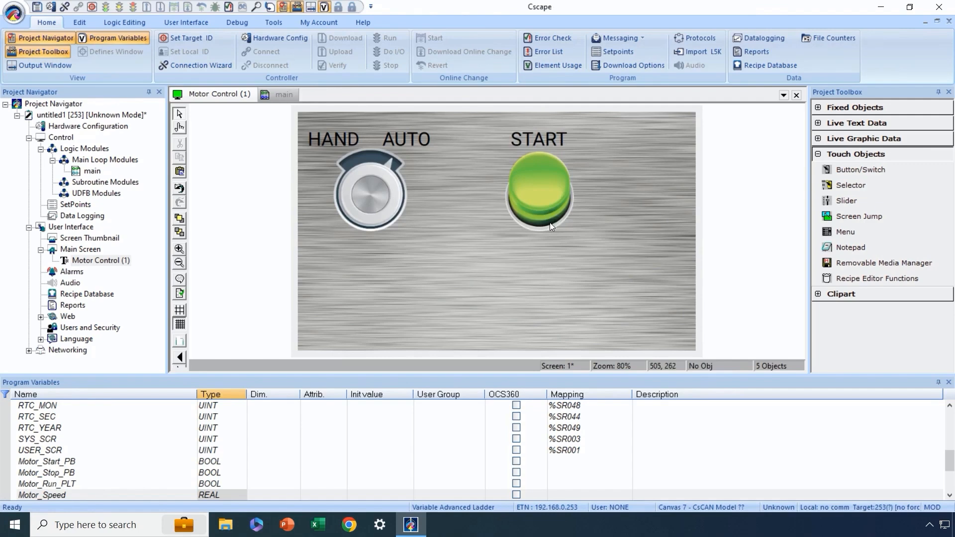
Set the green push button's properties as the default for switch objects.
{"action": "right_click", "coordinate": [544, 193]}
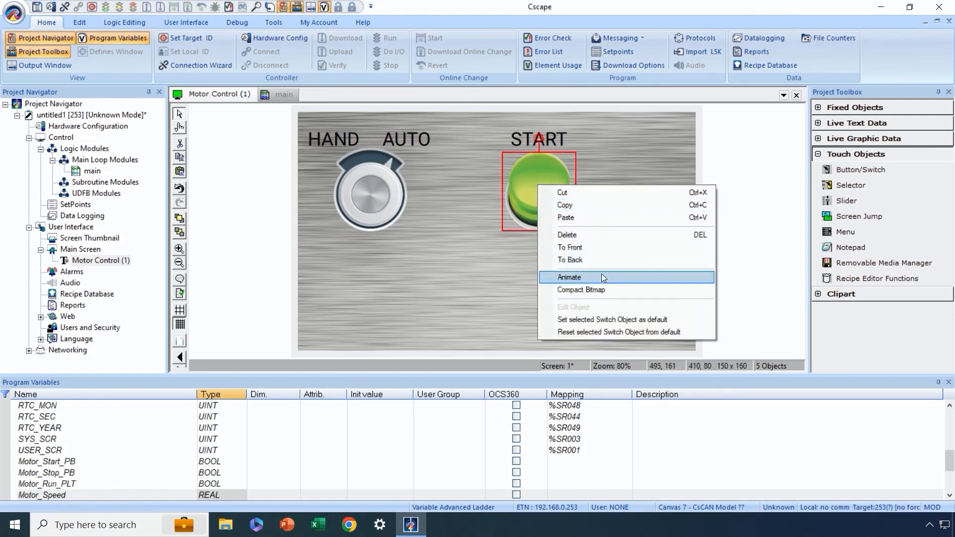
{"action": "left_click", "coordinate": [599, 319]}
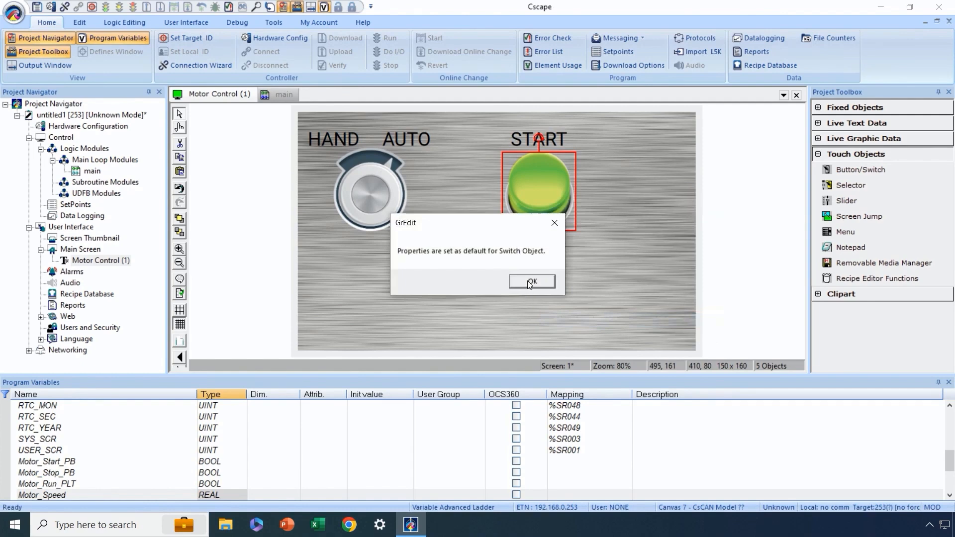
{"action": "left_click", "coordinate": [531, 283]}
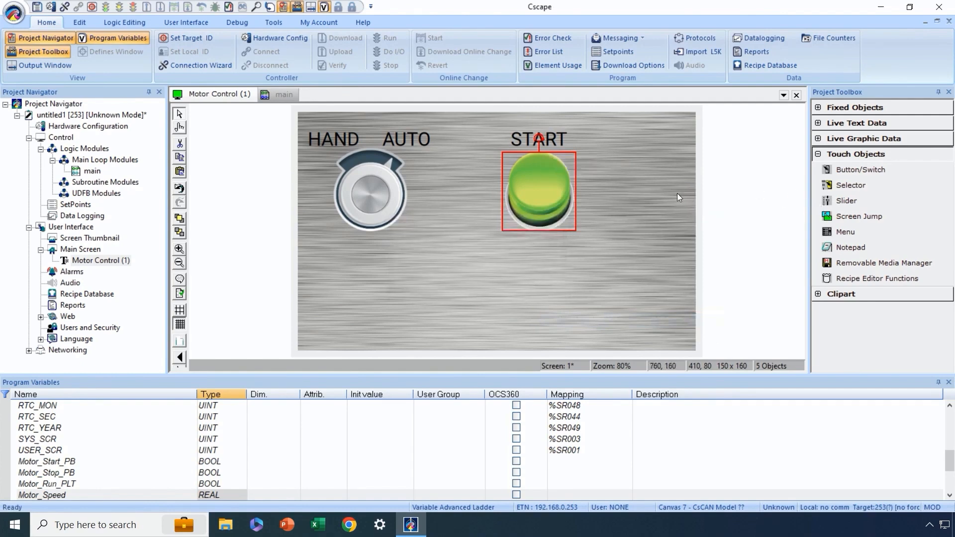
Place another Button/Switch object about 150 x 160 in size at about 610, 80, beside the green START button.
{"action": "left_click", "coordinate": [855, 169]}
{"action": "left_click_drag", "start_coordinate": [602, 152], "coordinate": [675, 229]}
{"action": "left_click", "coordinate": [649, 198]}
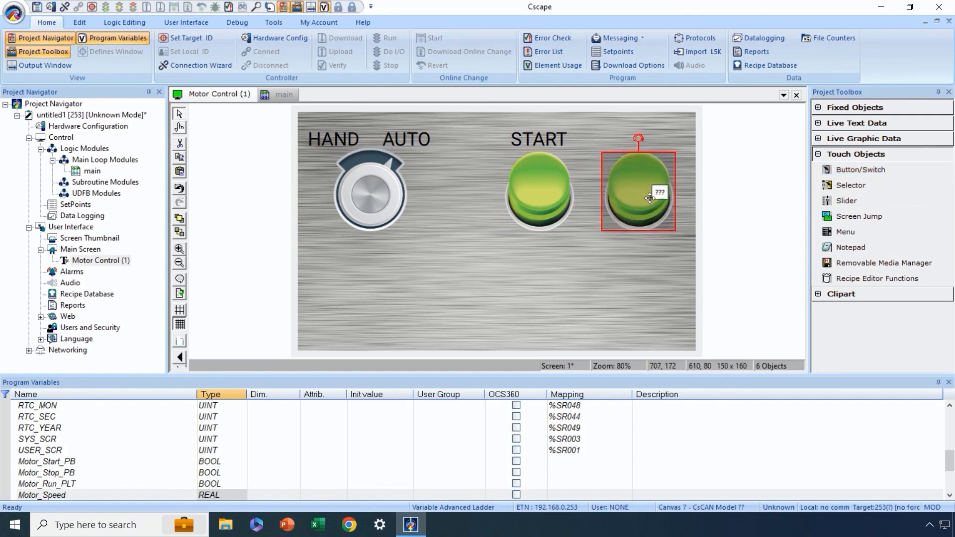
{"action": "left_click", "coordinate": [620, 305]}
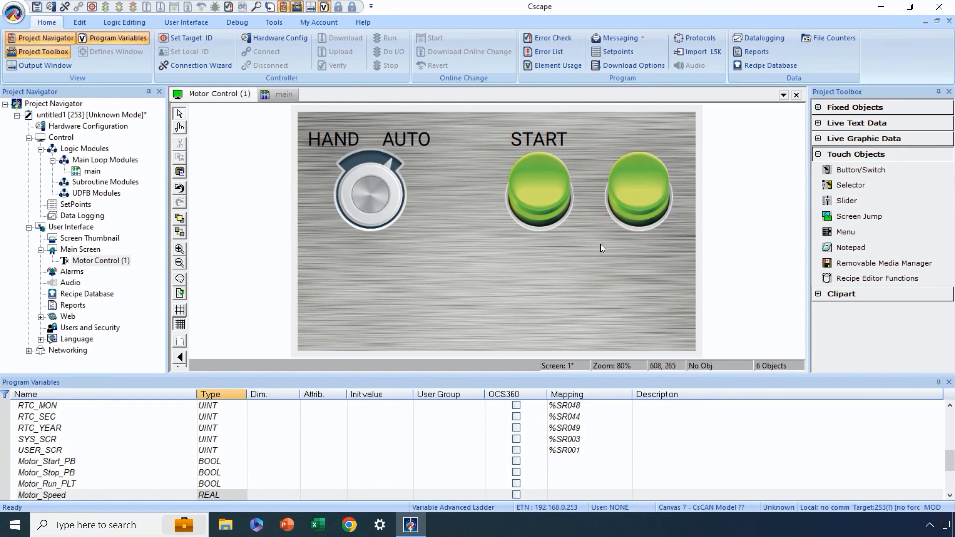
Change the new switch to the round red push button and assign it the Motor_Stop_PB variable.
{"action": "double_click", "coordinate": [636, 191]}
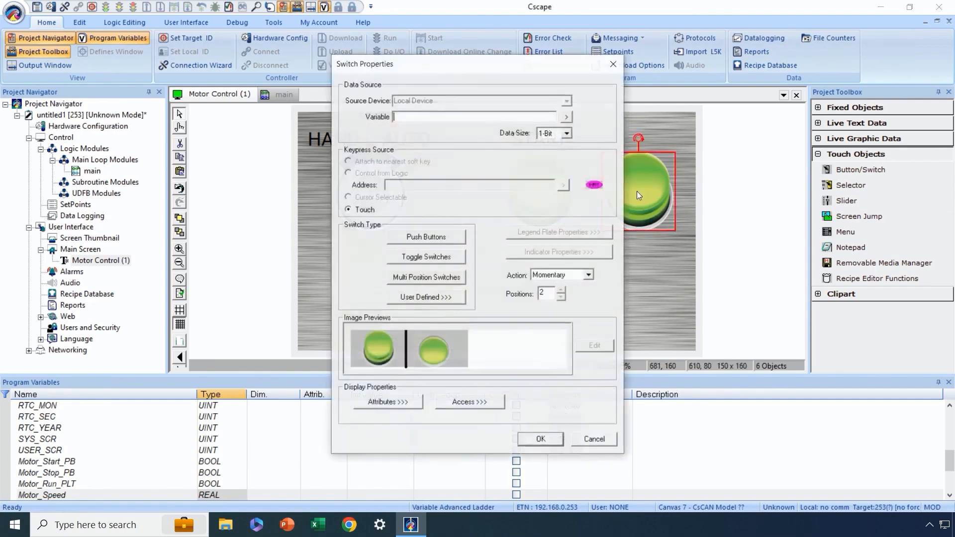
{"action": "left_click", "coordinate": [447, 236]}
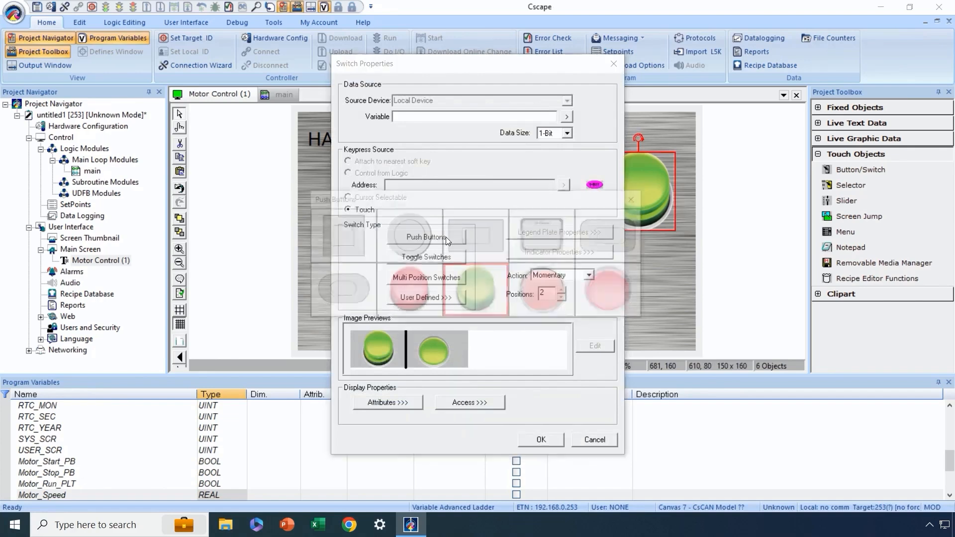
{"action": "left_click", "coordinate": [420, 291]}
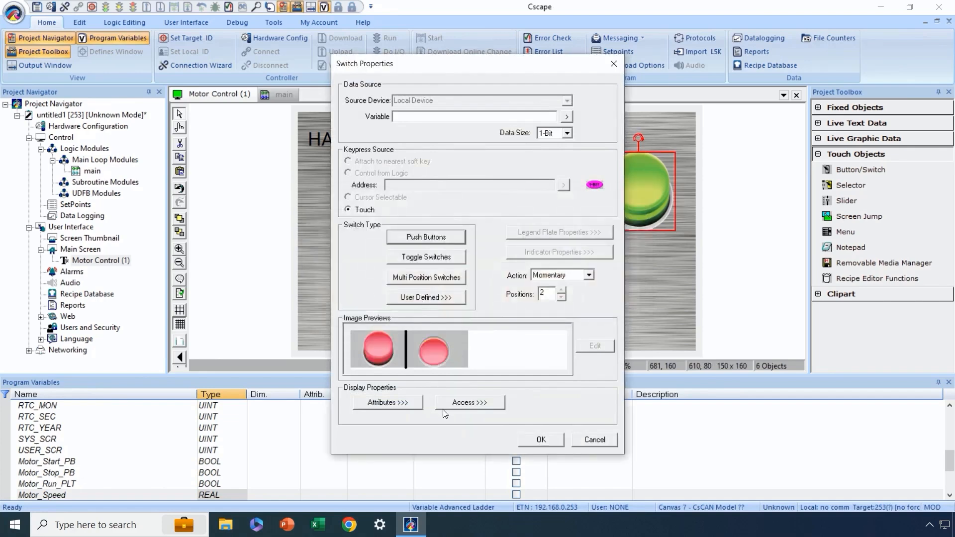
{"action": "left_click", "coordinate": [568, 119]}
{"action": "scroll", "coordinate": [449, 203], "scroll_direction": "down", "scroll_amount": 5}
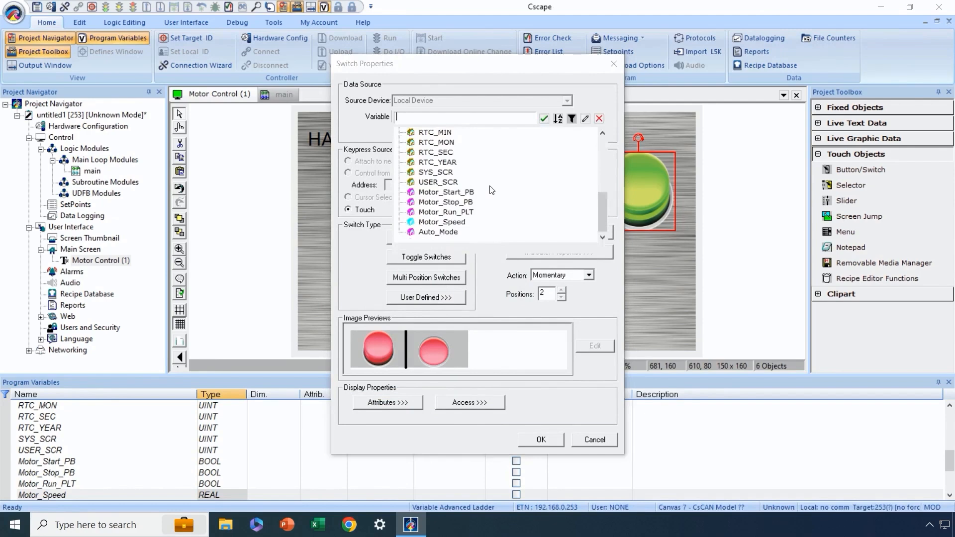
{"action": "double_click", "coordinate": [448, 202]}
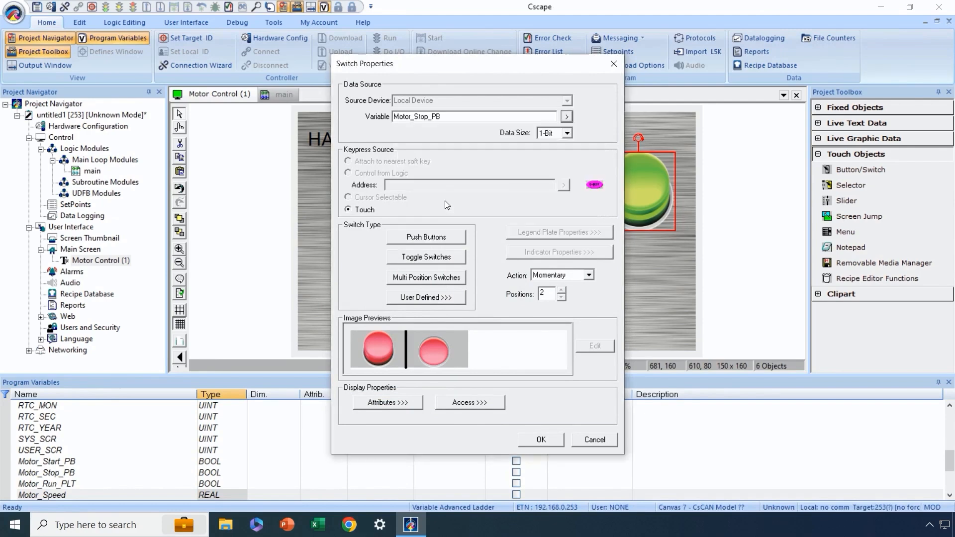
{"action": "left_click", "coordinate": [544, 440]}
Duplicate the START label and place the copy above the red push button at about 610, 32.
{"action": "right_click", "coordinate": [557, 139]}
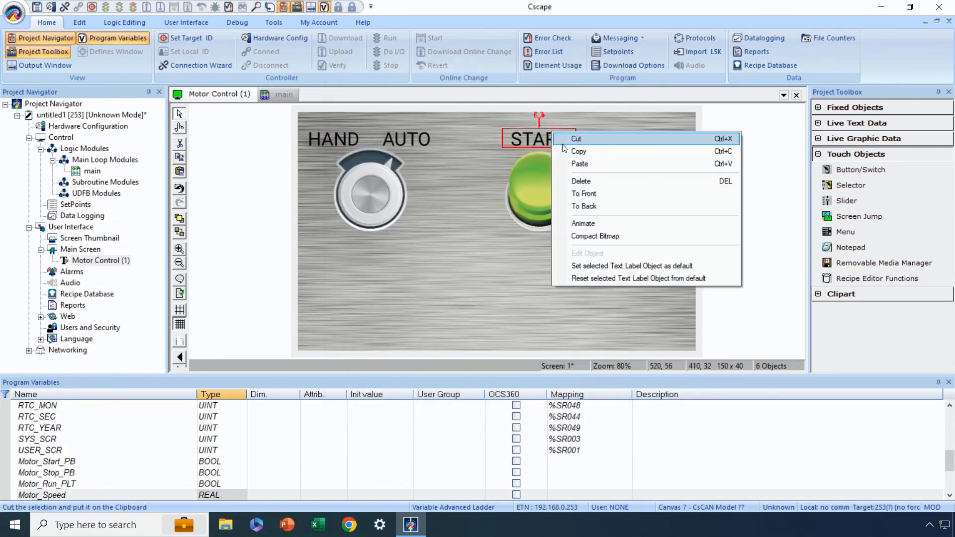
{"action": "left_click", "coordinate": [590, 150]}
{"action": "right_click", "coordinate": [591, 151]}
{"action": "left_click", "coordinate": [592, 152]}
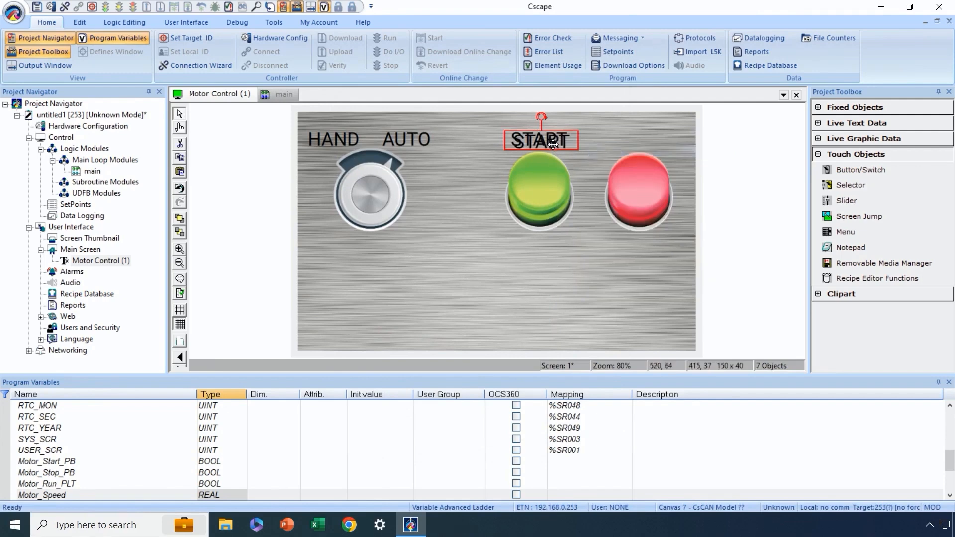
{"action": "left_click_drag", "start_coordinate": [553, 145], "coordinate": [647, 142]}
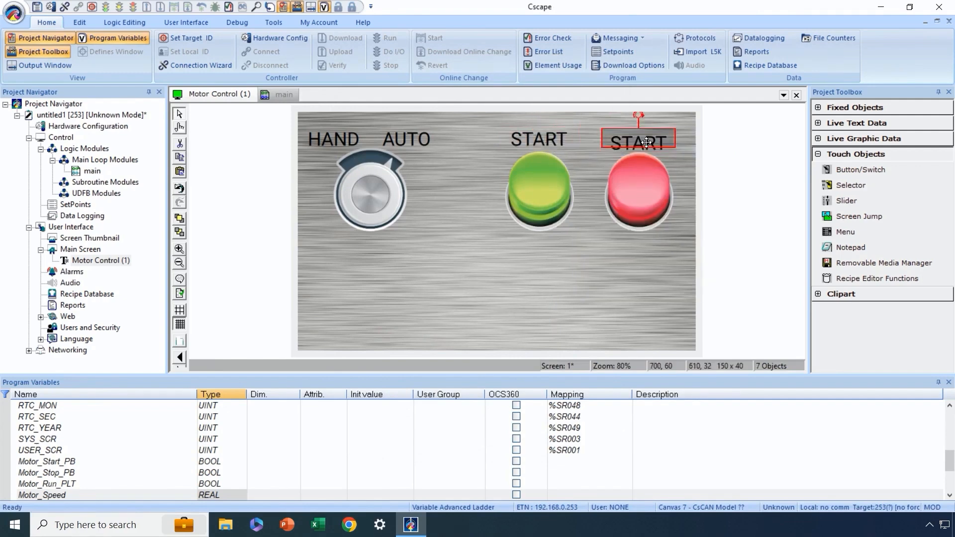
Change the text of the label above the red push button to STOP.
{"action": "double_click", "coordinate": [647, 143]}
{"action": "type", "text": "ST"}
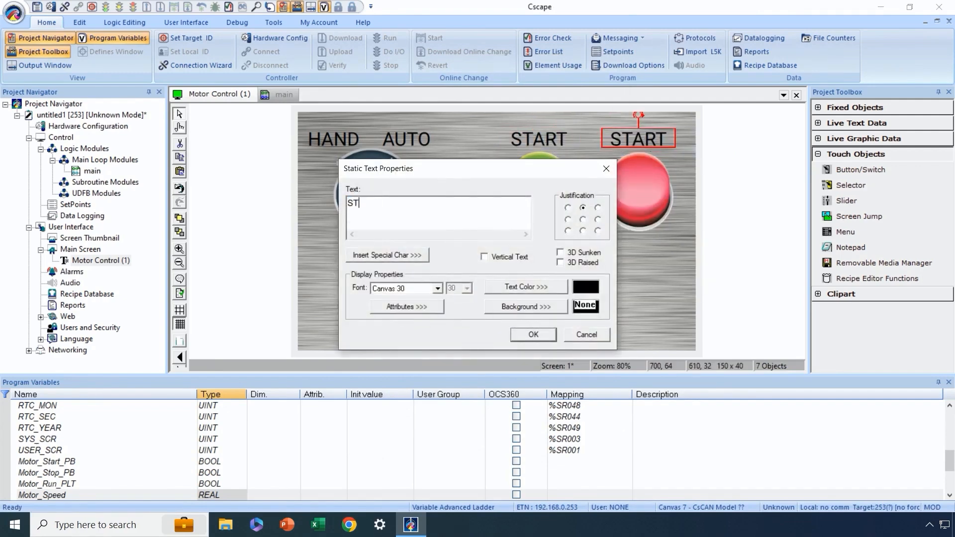
{"action": "type", "text": "OP"}
{"action": "left_click", "coordinate": [531, 336]}
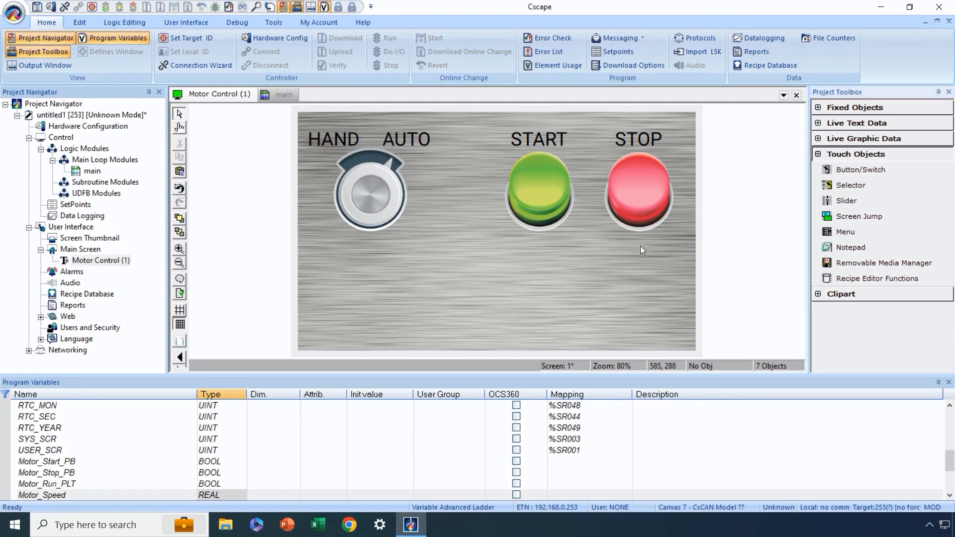
Place a Lamp/Indicator object about 260 x 176 in size below the START and STOP buttons at about 460, 272.
{"action": "left_click", "coordinate": [818, 155]}
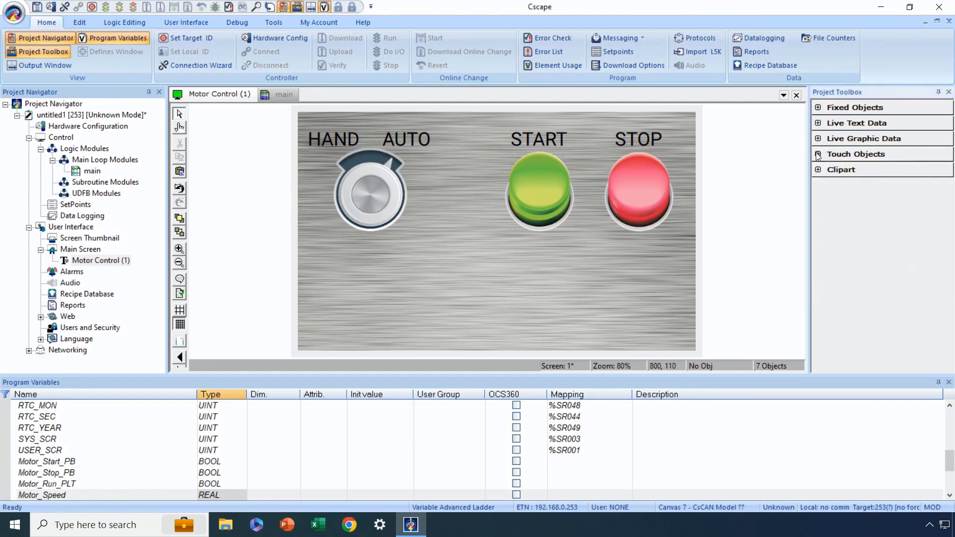
{"action": "left_click", "coordinate": [818, 139]}
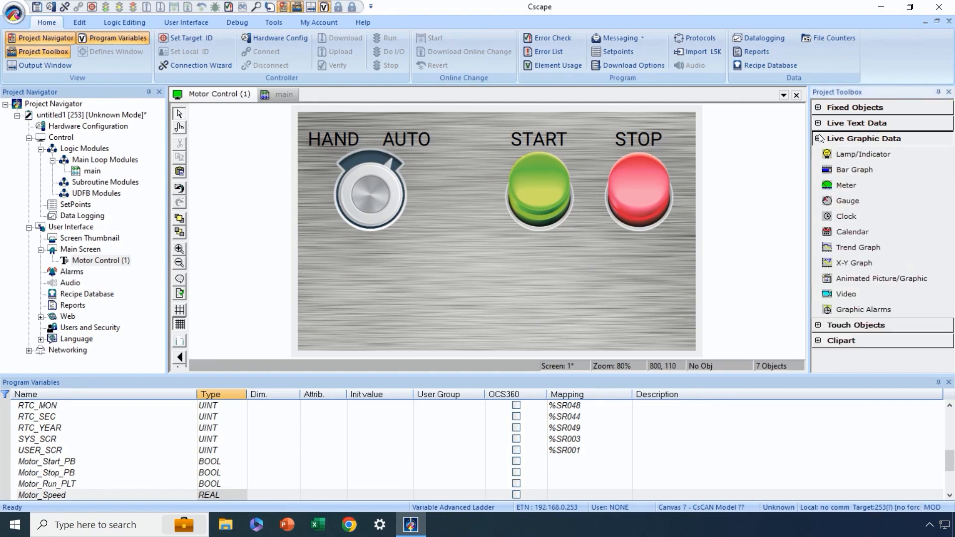
{"action": "left_click", "coordinate": [861, 154]}
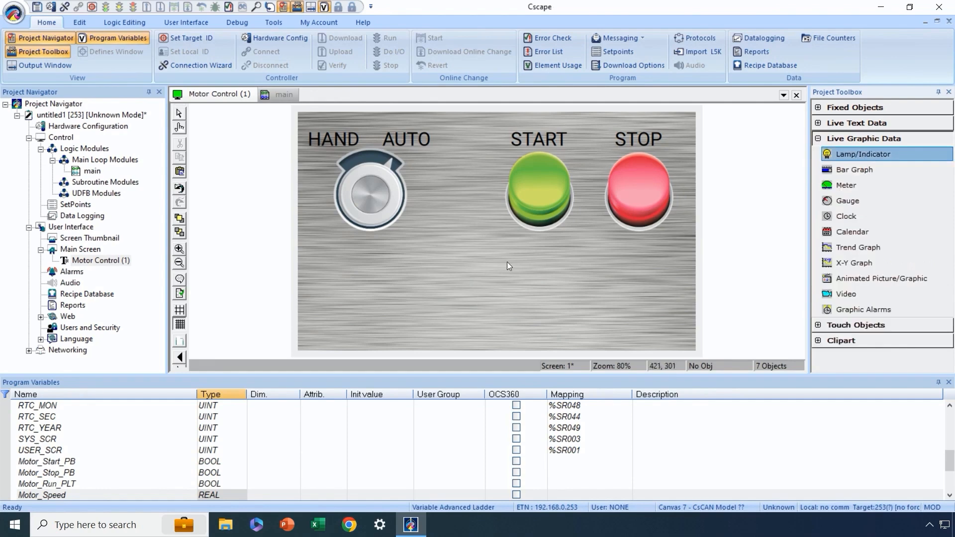
{"action": "left_click_drag", "start_coordinate": [532, 252], "coordinate": [660, 339]}
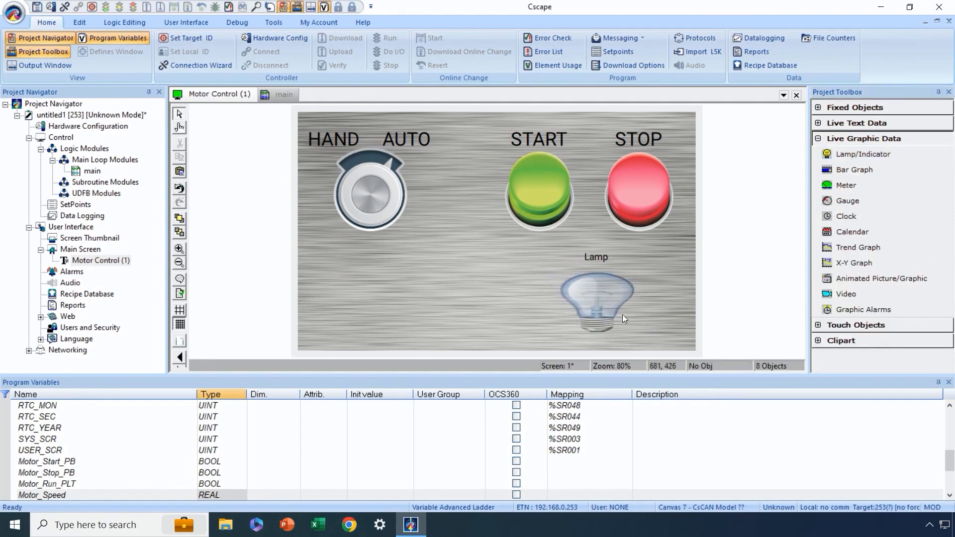
{"action": "left_click", "coordinate": [605, 294]}
{"action": "left_click_drag", "start_coordinate": [605, 294], "coordinate": [601, 290]}
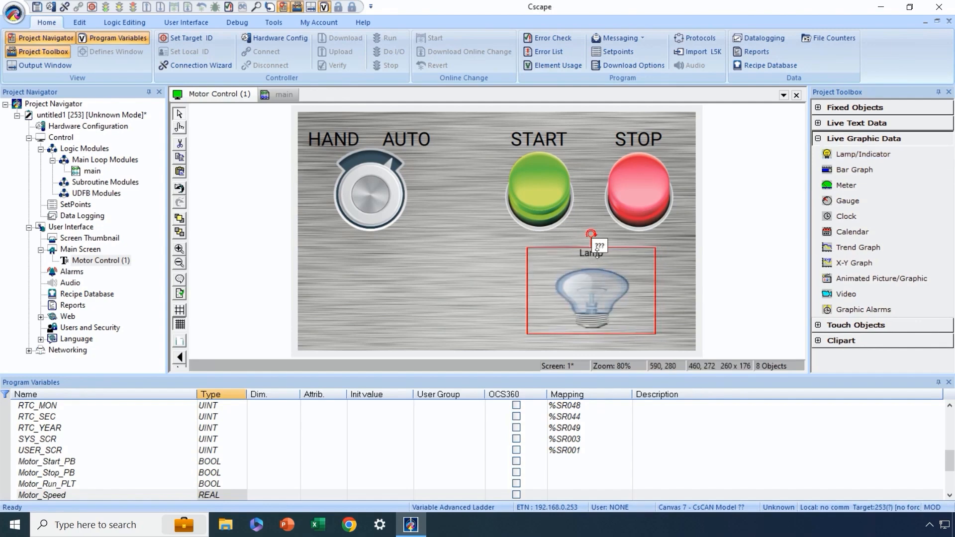
Assign the Motor_Run_PLT variable to the lamp and turn off its legend plate.
{"action": "double_click", "coordinate": [597, 295]}
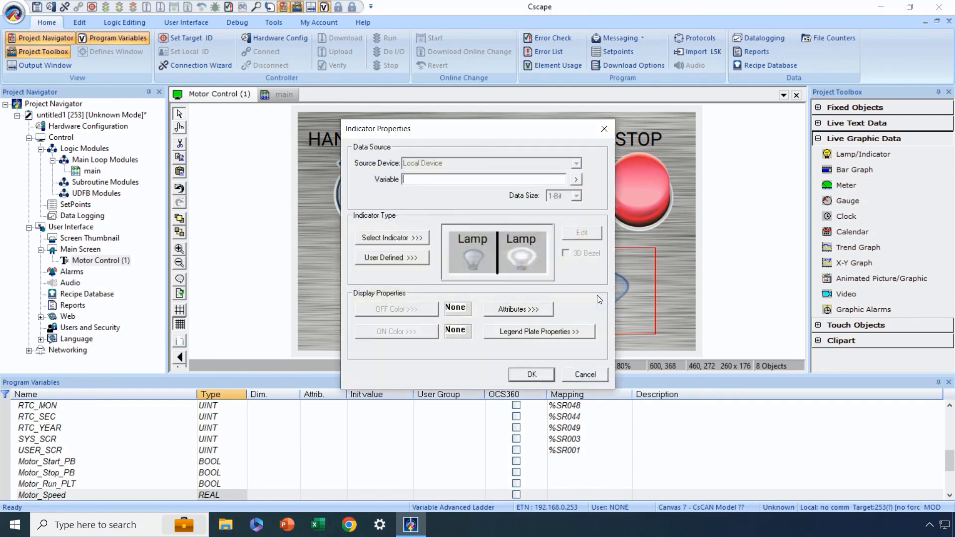
{"action": "left_click", "coordinate": [578, 180]}
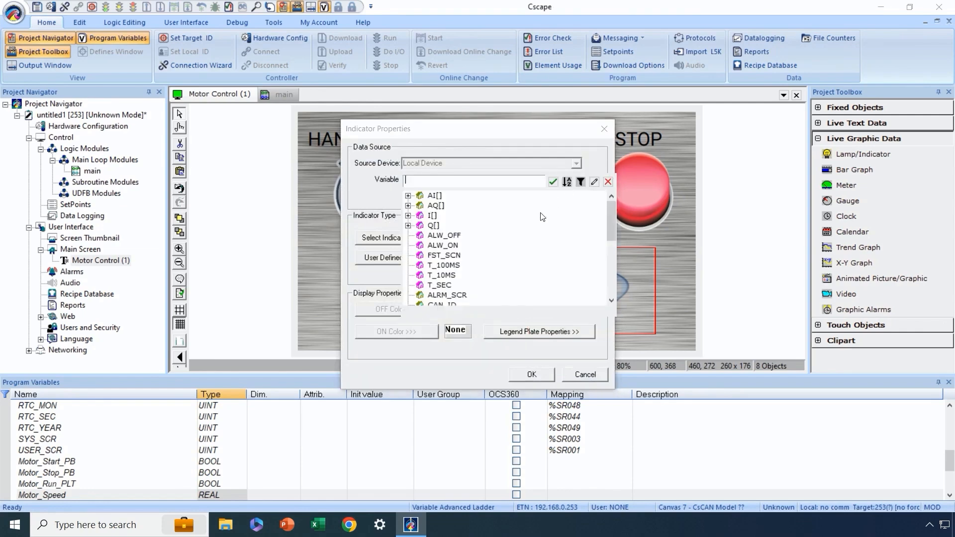
{"action": "scroll", "coordinate": [539, 224], "scroll_direction": "down", "scroll_amount": 5}
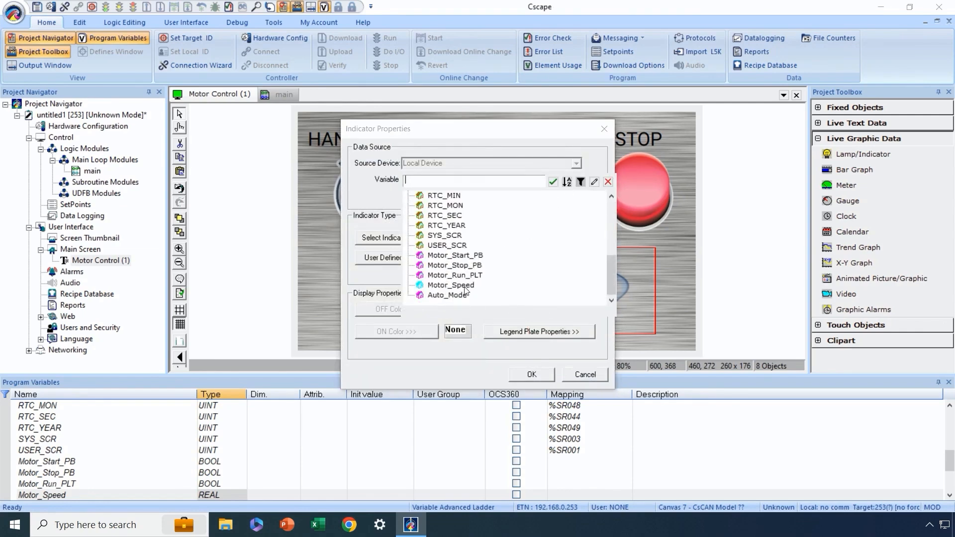
{"action": "double_click", "coordinate": [454, 276]}
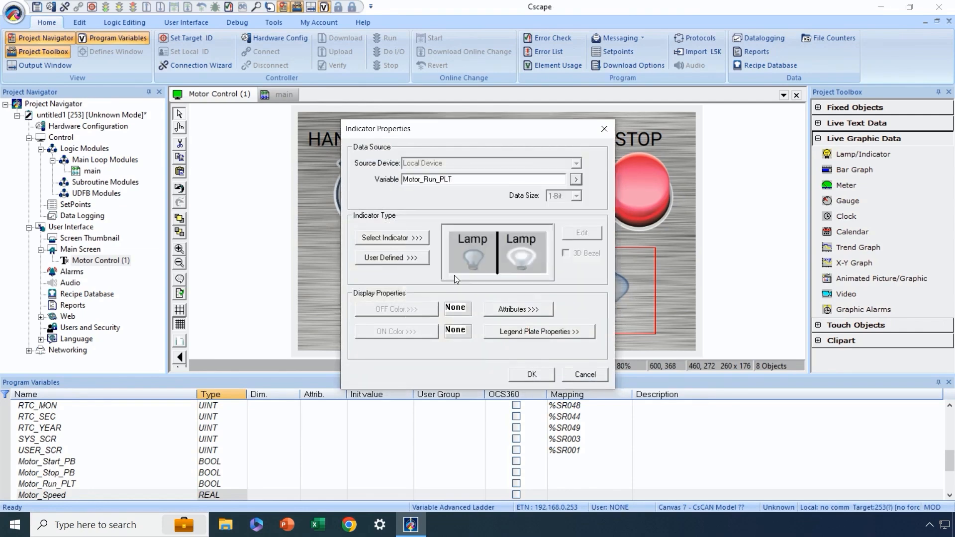
{"action": "left_click", "coordinate": [507, 332]}
{"action": "left_click", "coordinate": [423, 209]}
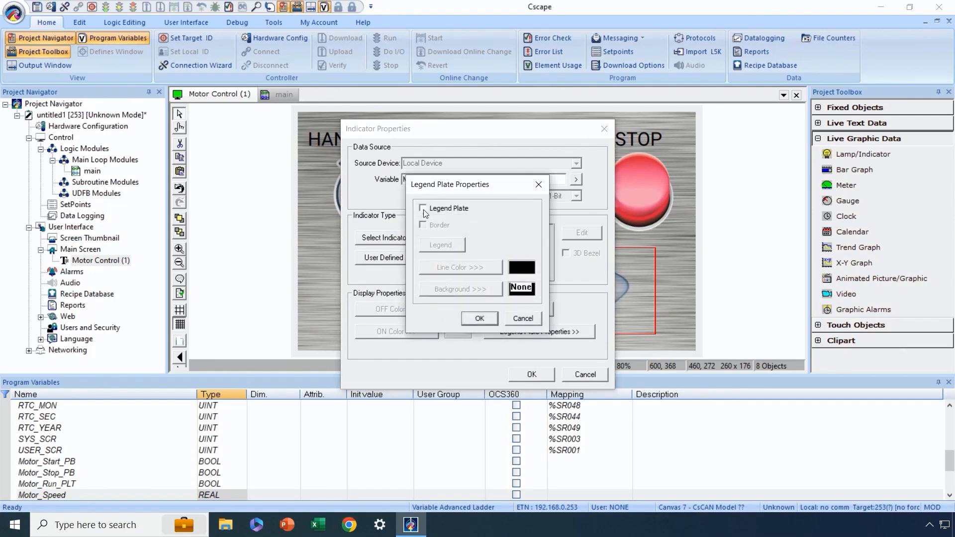
{"action": "left_click", "coordinate": [480, 319]}
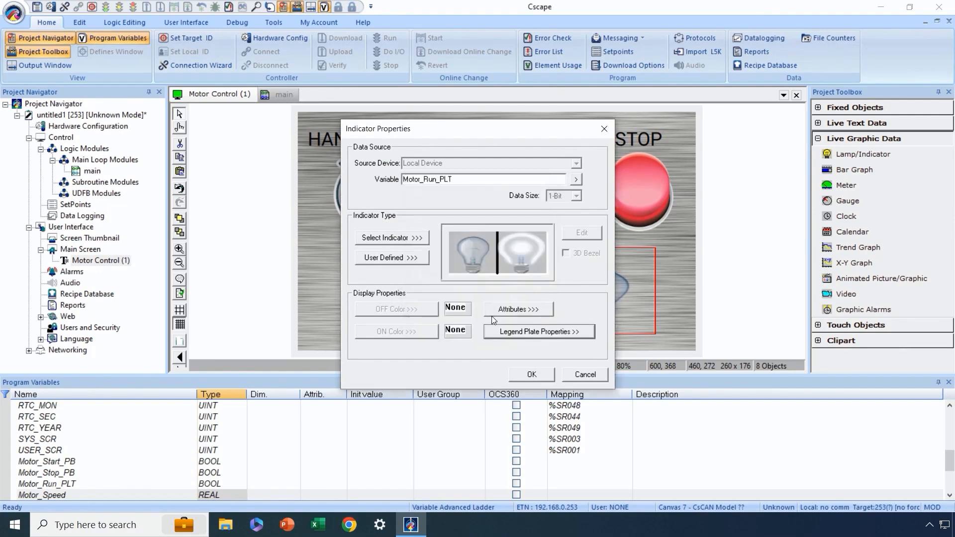
Use the green Speed reducer symbol from the Motors category as the indicator's first user-defined image.
{"action": "left_click", "coordinate": [399, 258]}
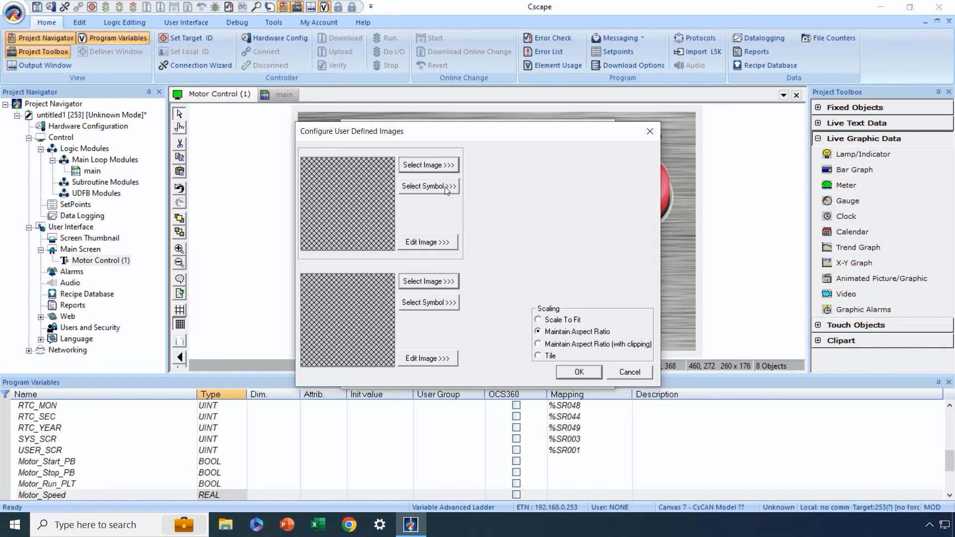
{"action": "left_click", "coordinate": [443, 188]}
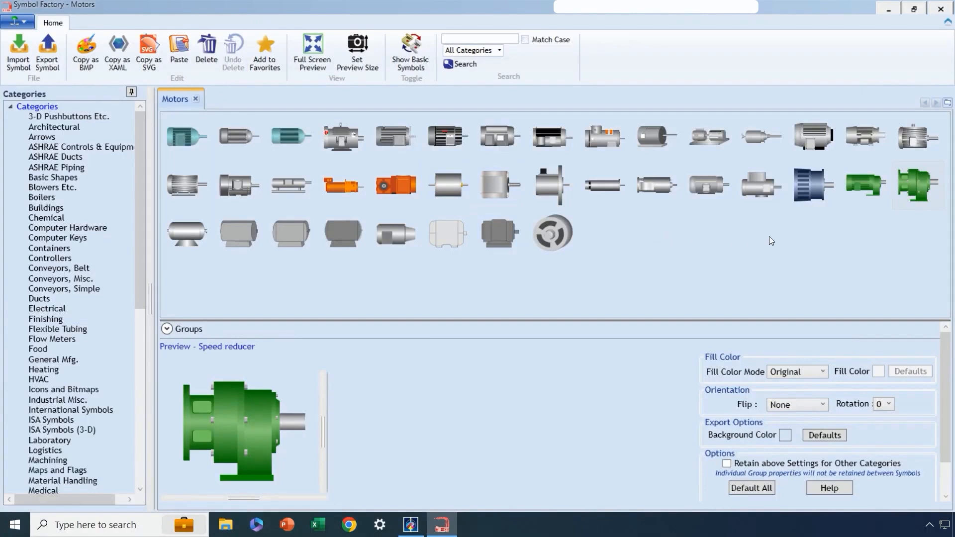
{"action": "double_click", "coordinate": [253, 428]}
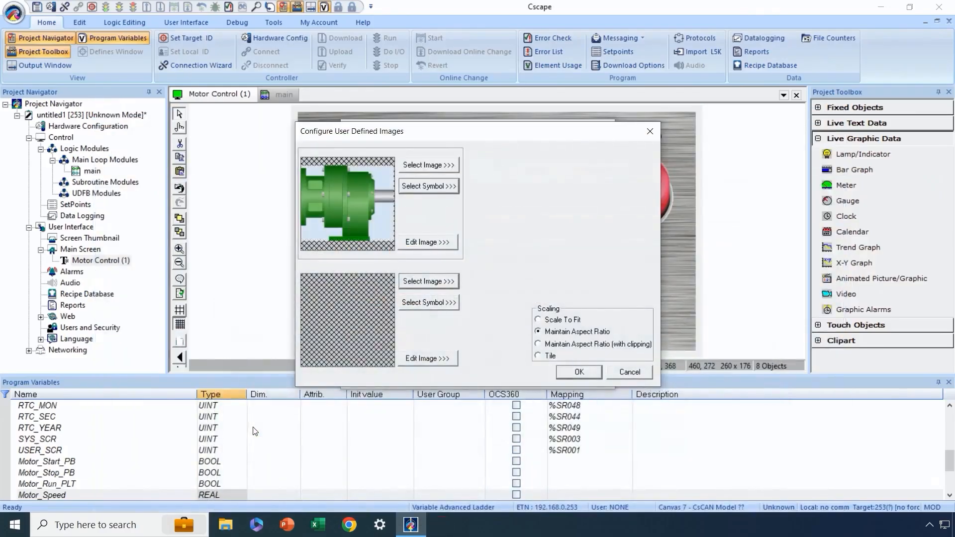
Use the Speed reducer symbol with a shaded red fill as the indicator's second user-defined image and apply the indicator properties.
{"action": "left_click", "coordinate": [423, 302]}
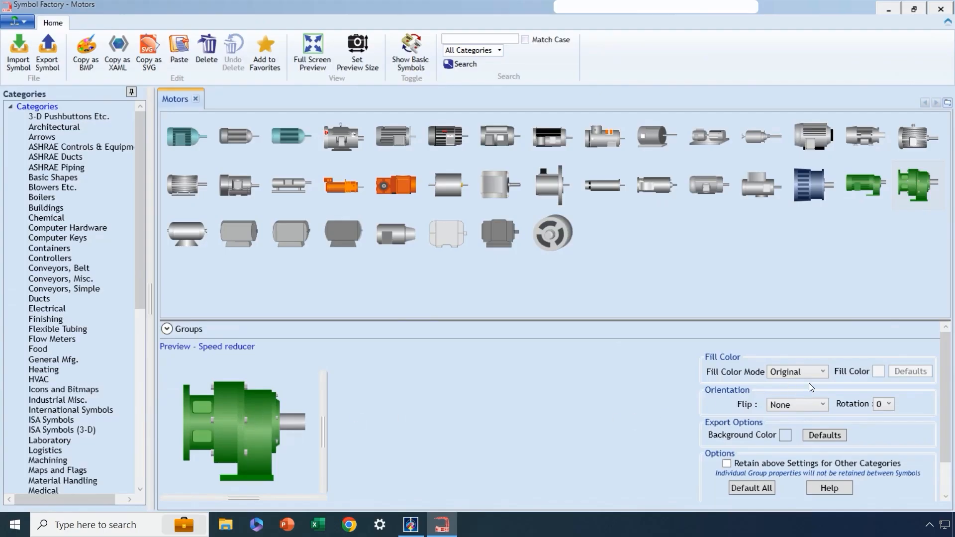
{"action": "left_click", "coordinate": [823, 372]}
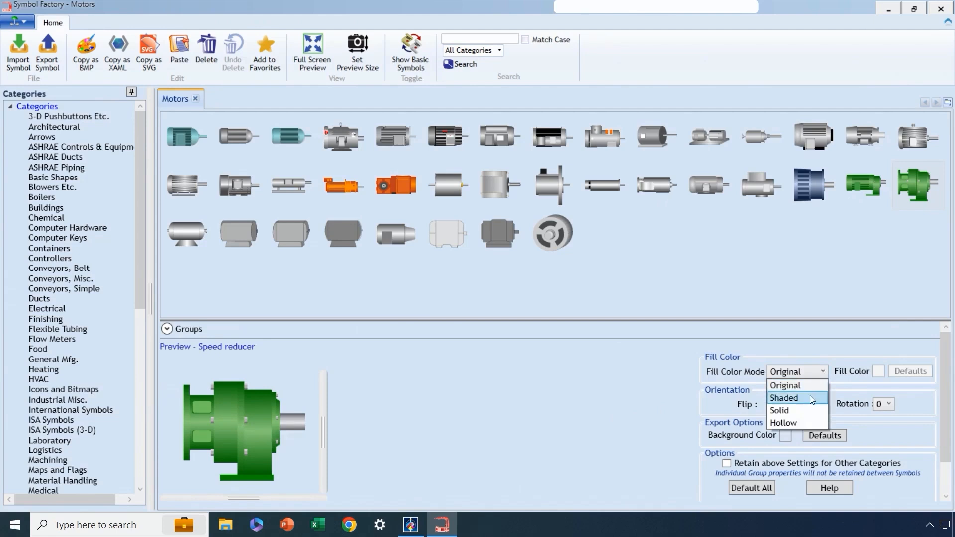
{"action": "left_click", "coordinate": [810, 397]}
{"action": "left_click", "coordinate": [876, 374]}
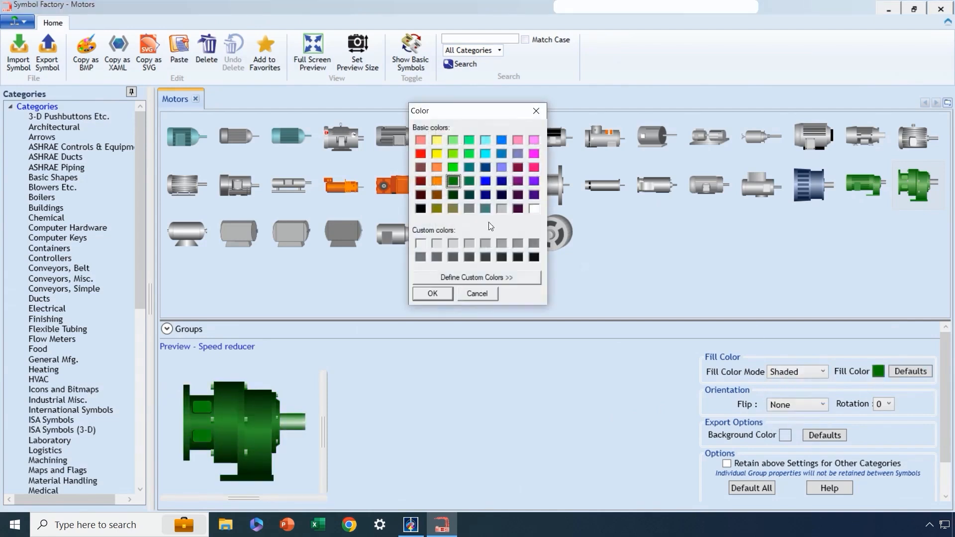
{"action": "left_click", "coordinate": [423, 158]}
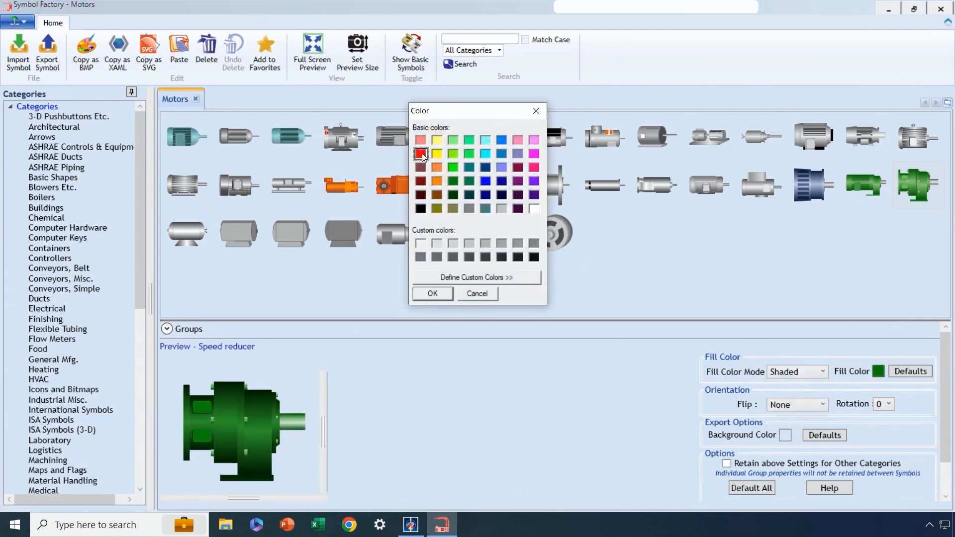
{"action": "left_click", "coordinate": [432, 293]}
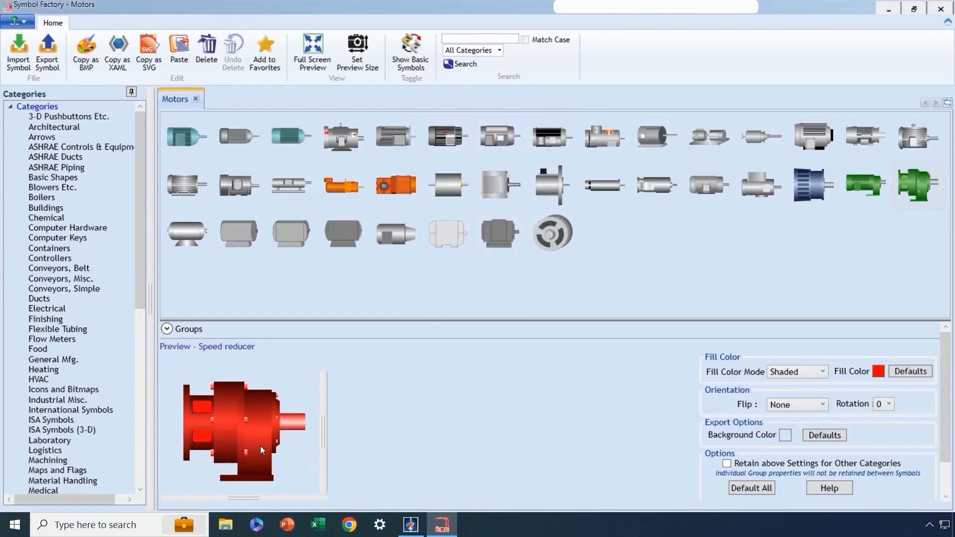
{"action": "double_click", "coordinate": [253, 432]}
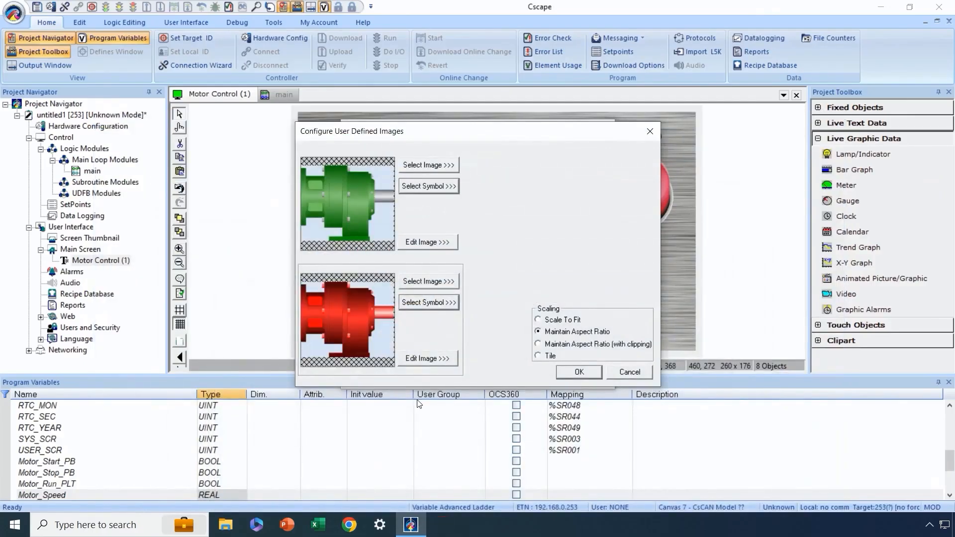
{"action": "left_click", "coordinate": [562, 374]}
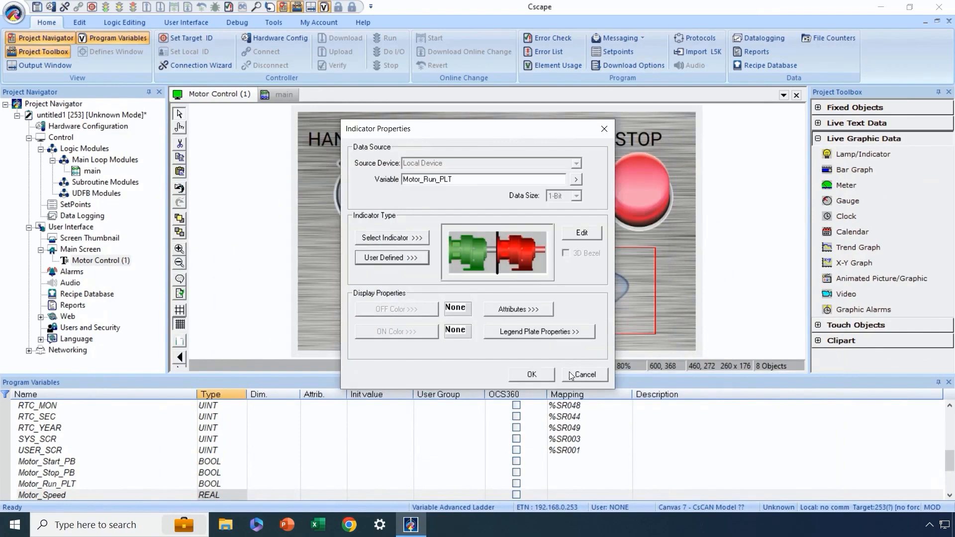
{"action": "left_click", "coordinate": [541, 375]}
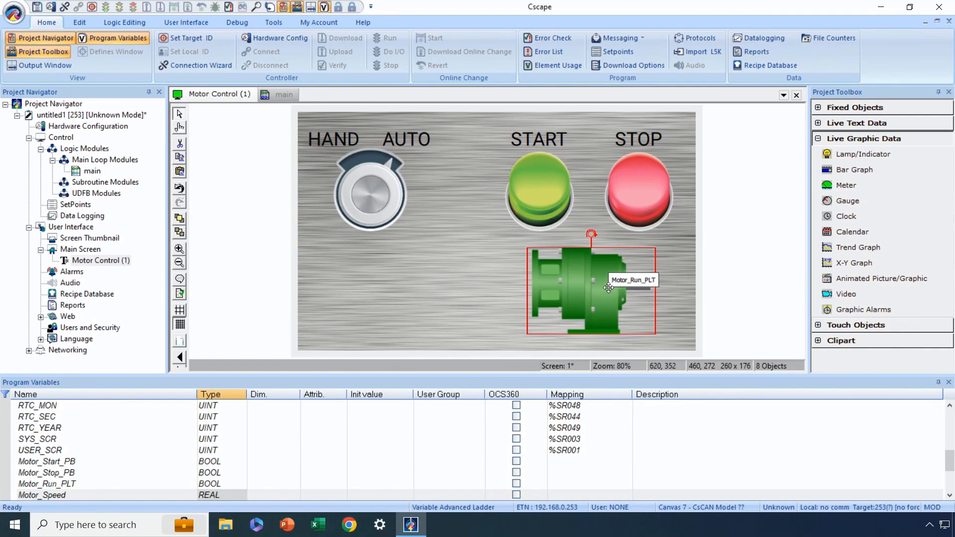
Resize the motor indicator to about 240 x 152 and reposition it below the START and STOP buttons at about 470, 272.
{"action": "left_click_drag", "start_coordinate": [610, 287], "coordinate": [609, 283]}
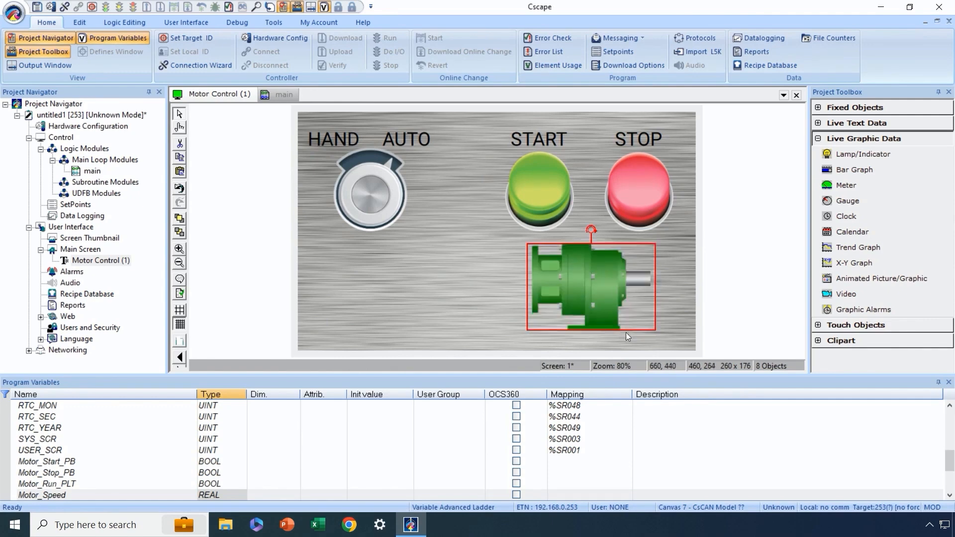
{"action": "left_click_drag", "start_coordinate": [656, 331], "coordinate": [647, 321]}
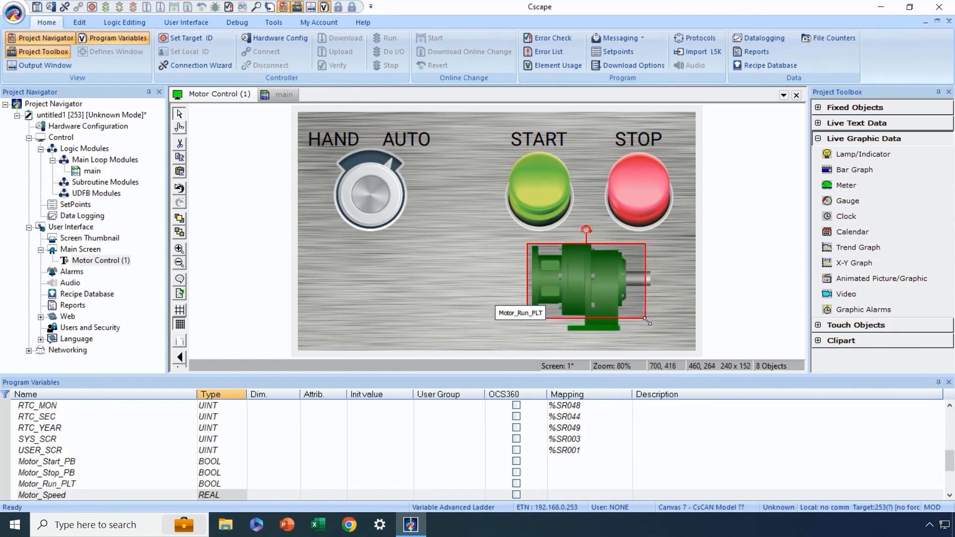
{"action": "mouse_move", "coordinate": [603, 290]}
{"action": "left_mouse_down"}
{"action": "mouse_move", "coordinate": [618, 294]}
{"action": "mouse_move", "coordinate": [607, 293]}
{"action": "left_mouse_up"}
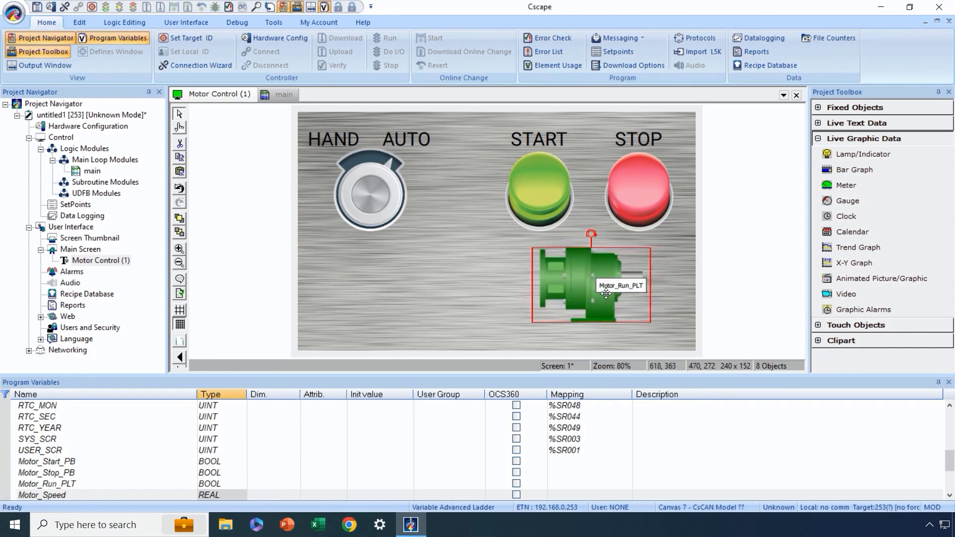
{"action": "left_click", "coordinate": [631, 338]}
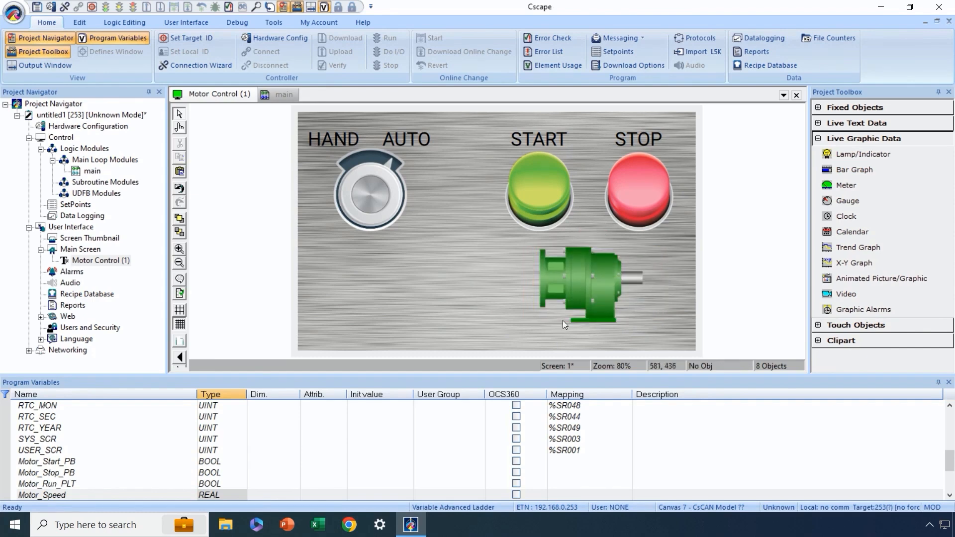
Place a Text Table object about 210 x 64 in size below the HAND/AUTO switch at about 100, 304.
{"action": "left_click", "coordinate": [818, 138]}
{"action": "left_click", "coordinate": [818, 123]}
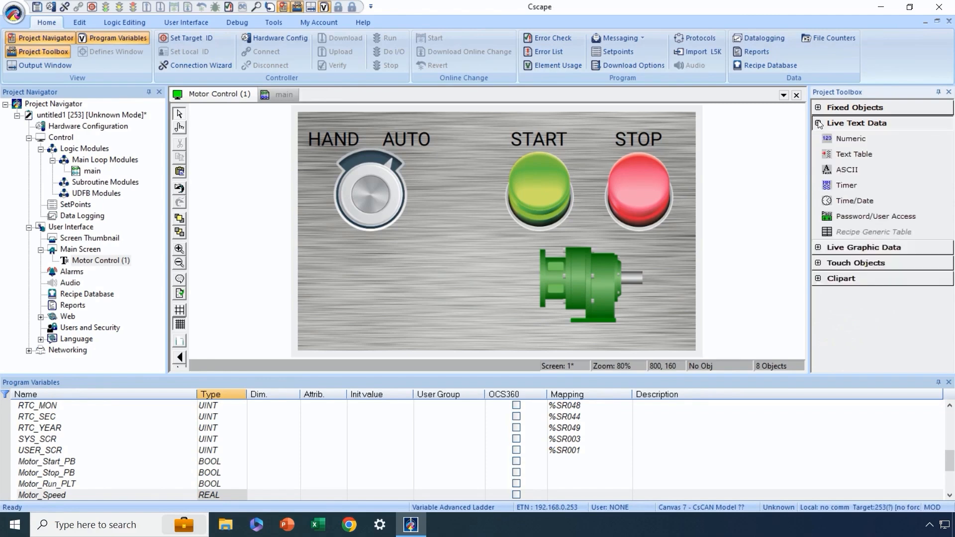
{"action": "left_click", "coordinate": [850, 150]}
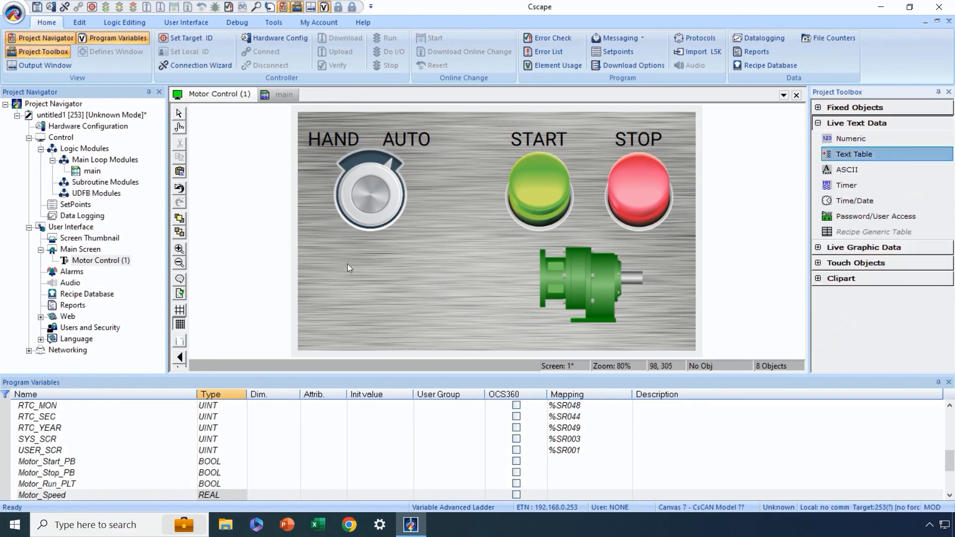
{"action": "left_click_drag", "start_coordinate": [347, 264], "coordinate": [454, 297]}
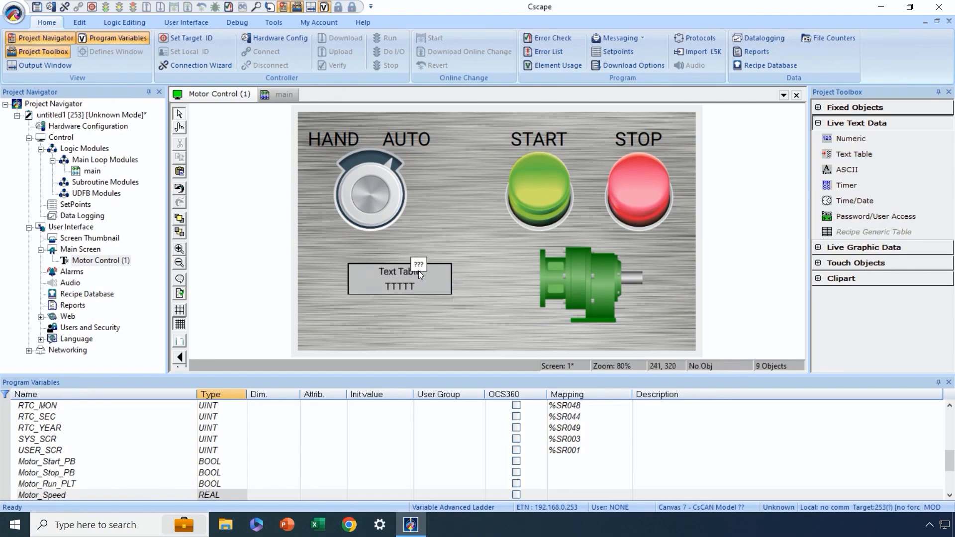
Set the text table's data size to 1-Bit and assign the Motor_Run_PLT variable to it.
{"action": "double_click", "coordinate": [401, 272]}
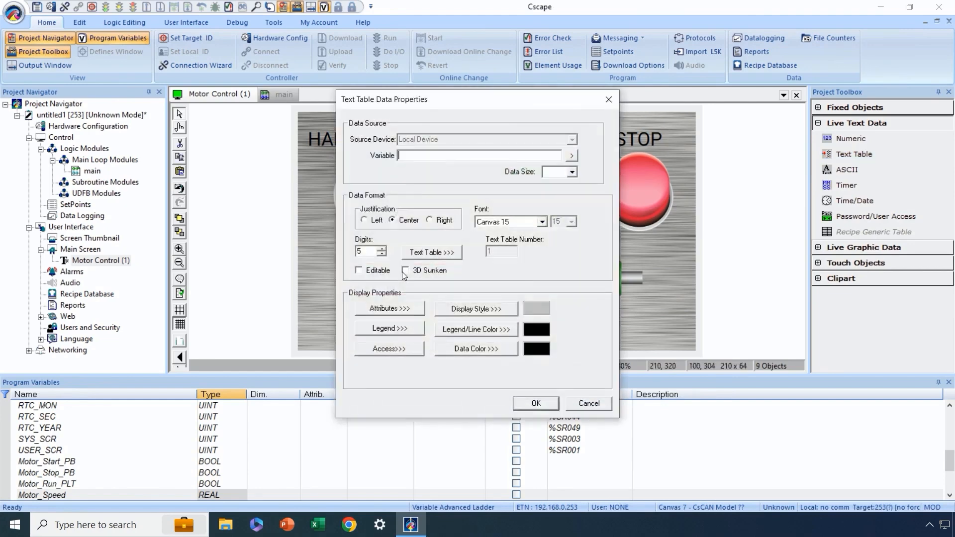
{"action": "left_click", "coordinate": [560, 172]}
{"action": "left_click", "coordinate": [562, 184]}
{"action": "left_click", "coordinate": [573, 155]}
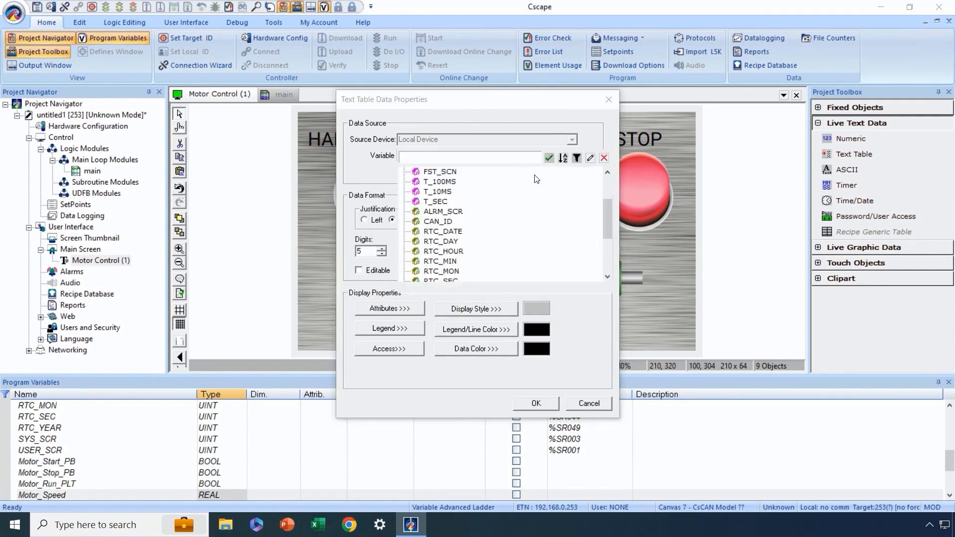
{"action": "scroll", "coordinate": [536, 179], "scroll_direction": "down", "scroll_amount": 3}
{"action": "left_click", "coordinate": [464, 252]}
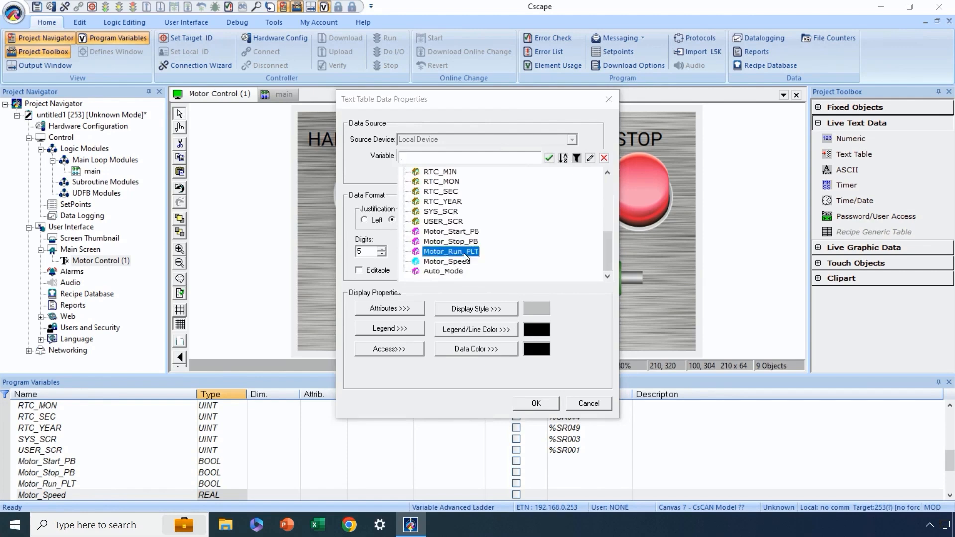
{"action": "left_click", "coordinate": [464, 253]}
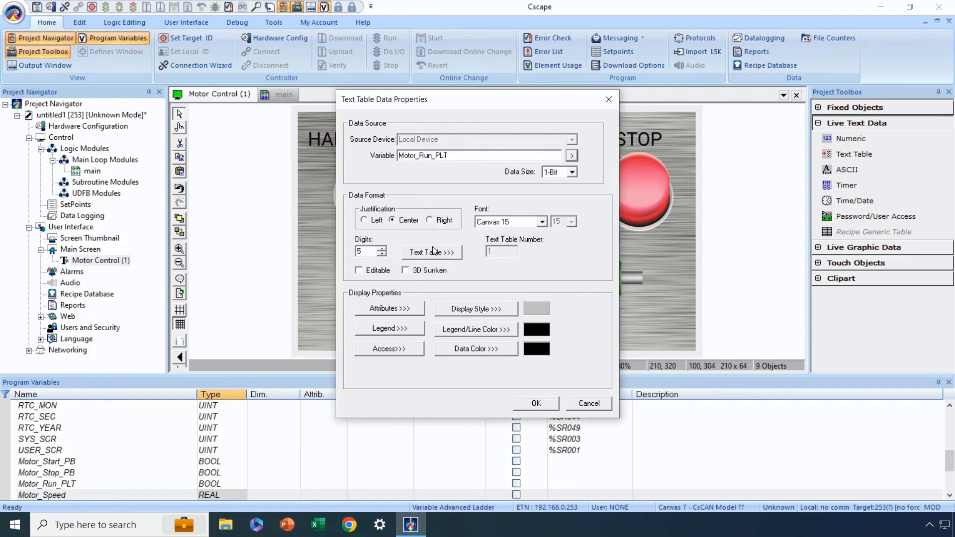
Set the text table object to 8 digits in the Canvas 30 font and review the entries of text table 1.
{"action": "double_click", "coordinate": [361, 250]}
{"action": "type", "text": "8"}
{"action": "left_click", "coordinate": [427, 253]}
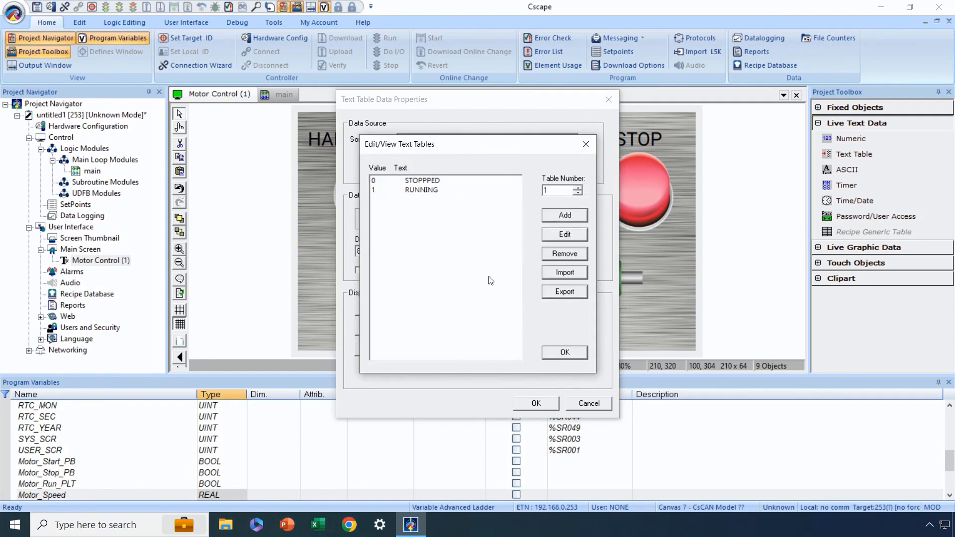
{"action": "left_click", "coordinate": [556, 352]}
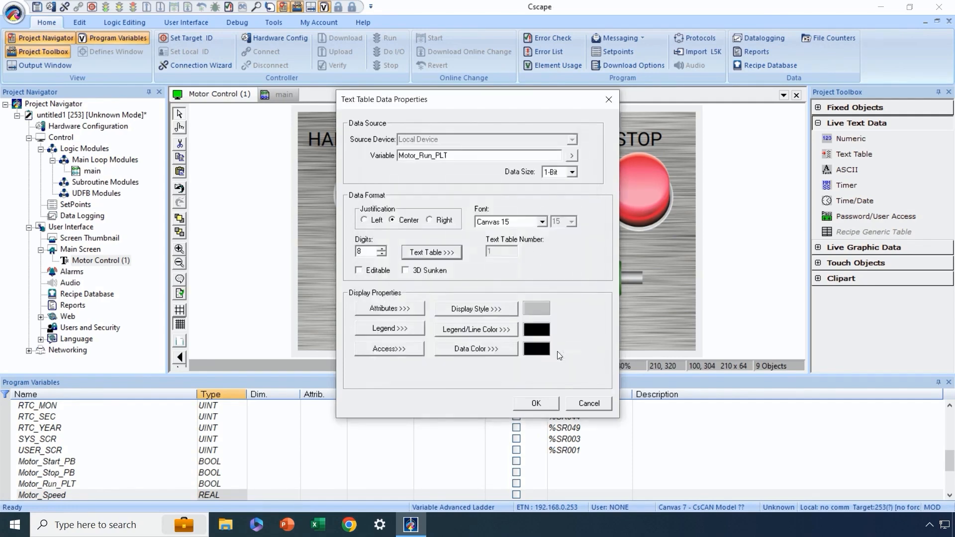
{"action": "left_click", "coordinate": [543, 221]}
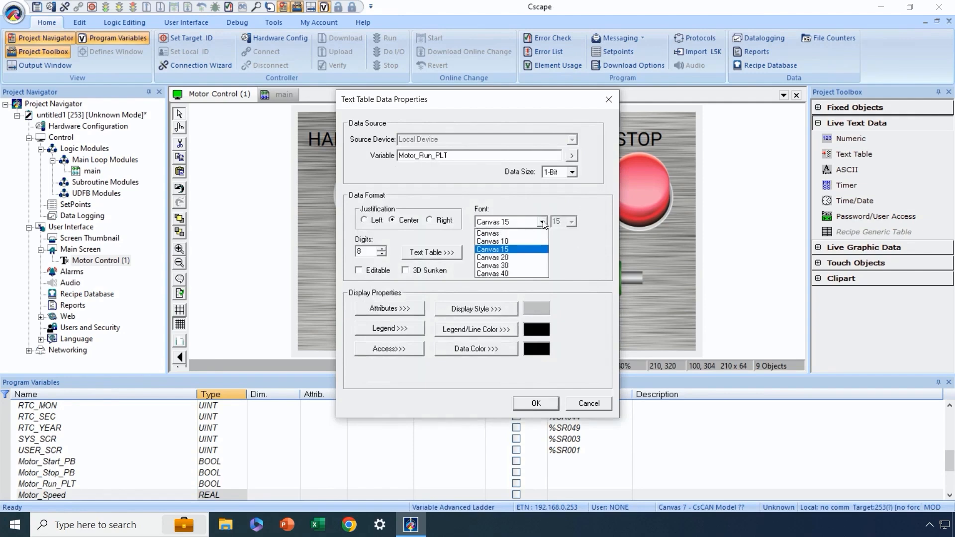
{"action": "left_click", "coordinate": [518, 264]}
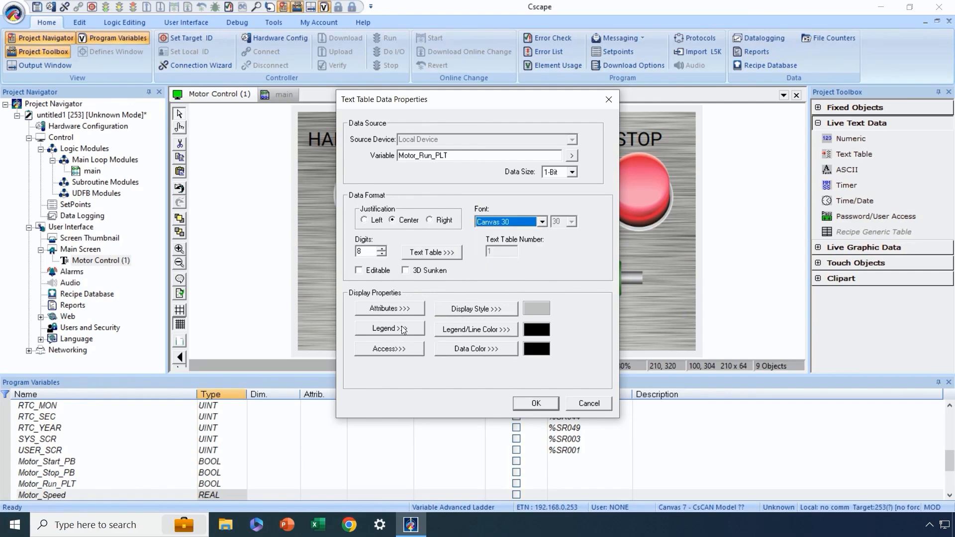
Turn off the text table's border and clear its legend text.
{"action": "left_click", "coordinate": [398, 309]}
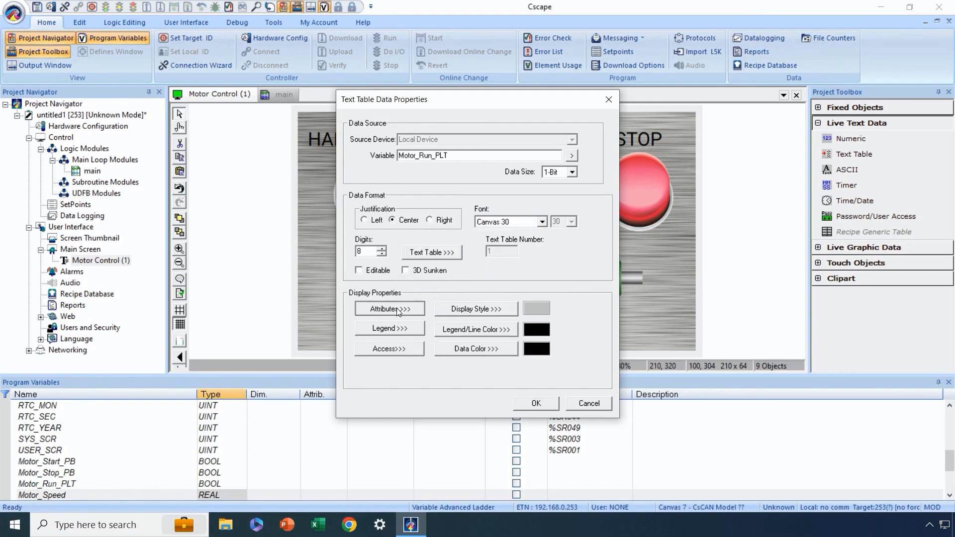
{"action": "left_click", "coordinate": [391, 217]}
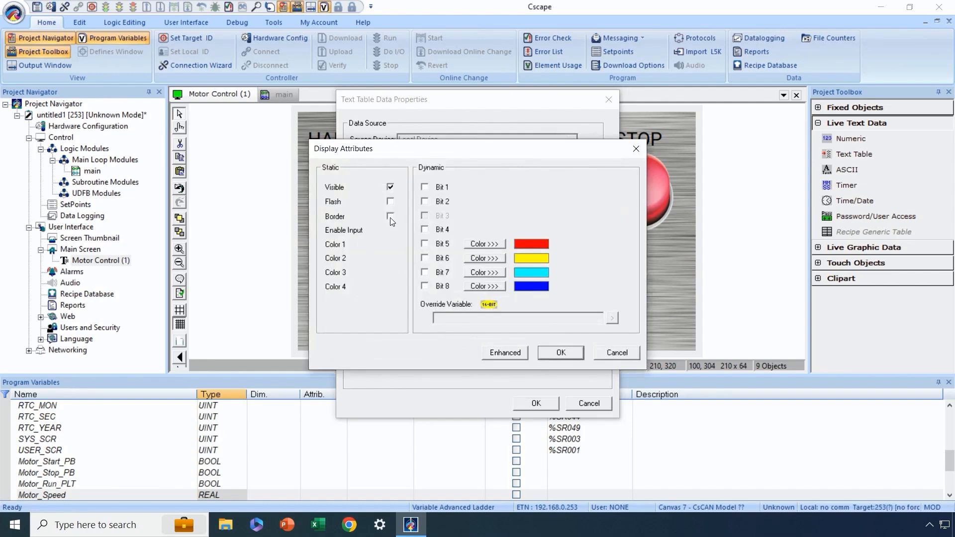
{"action": "left_click", "coordinate": [562, 353]}
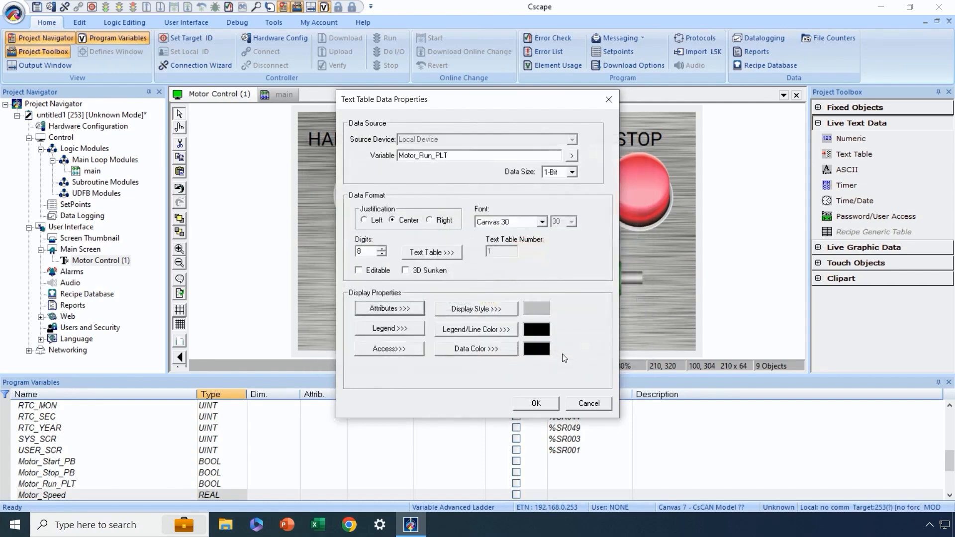
{"action": "left_click", "coordinate": [401, 327]}
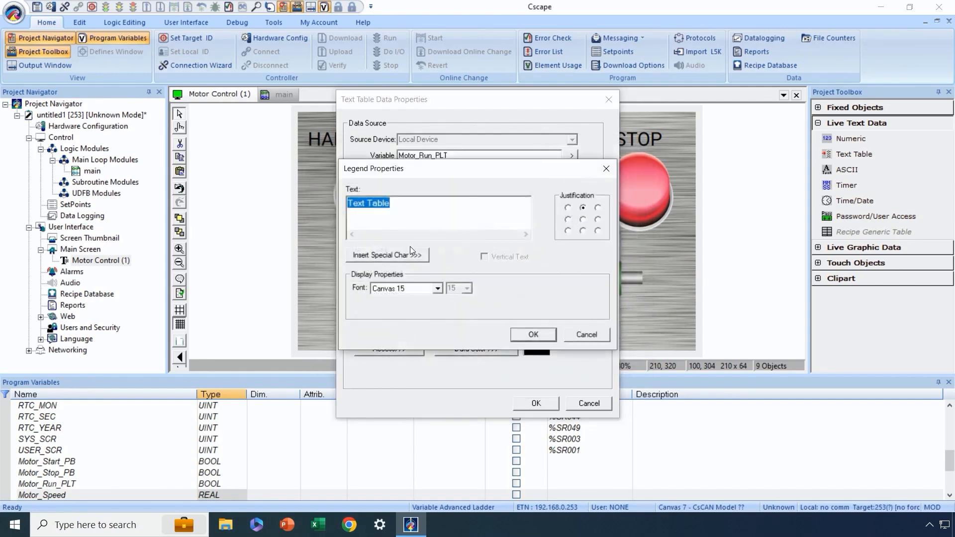
{"action": "key", "text": "Delete"}
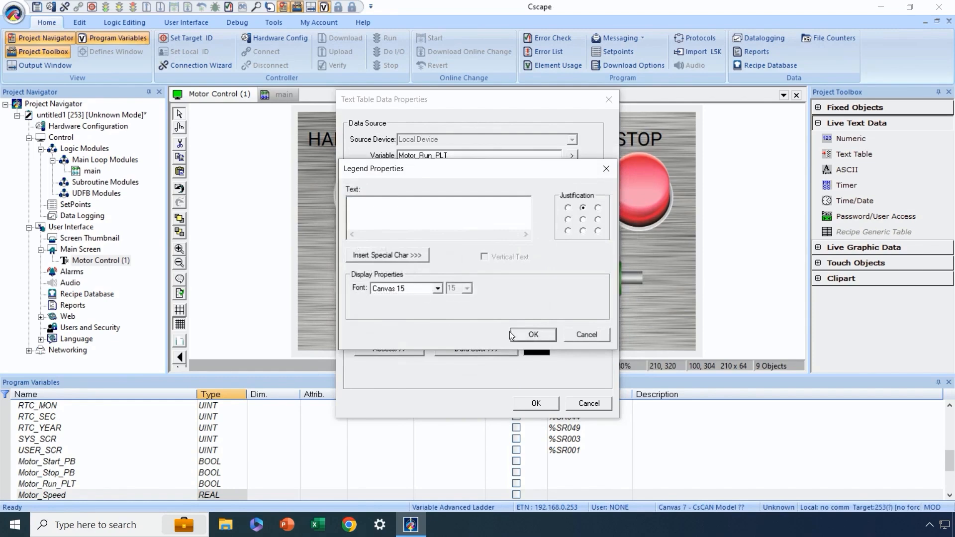
{"action": "left_click", "coordinate": [523, 334]}
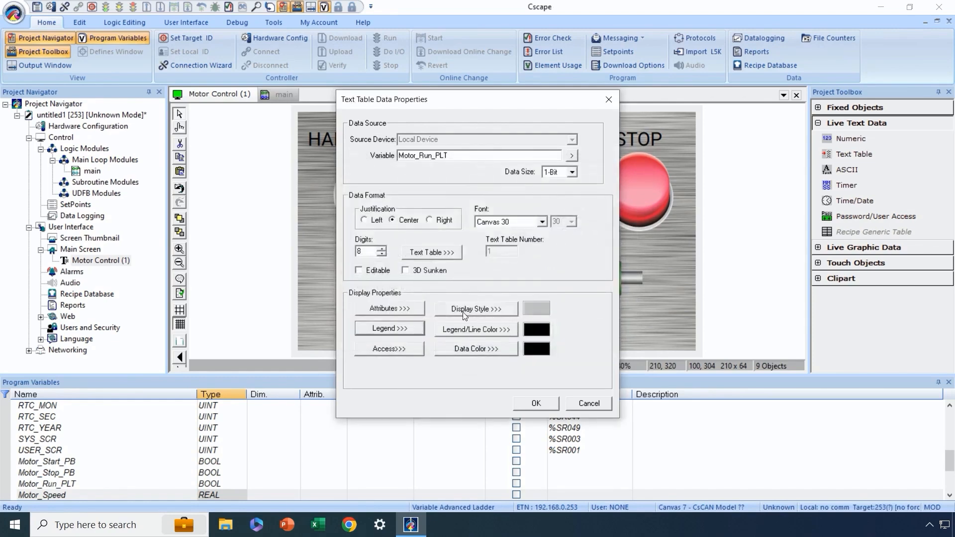
Set the text table's solid background color to None and apply its properties.
{"action": "left_click", "coordinate": [504, 309]}
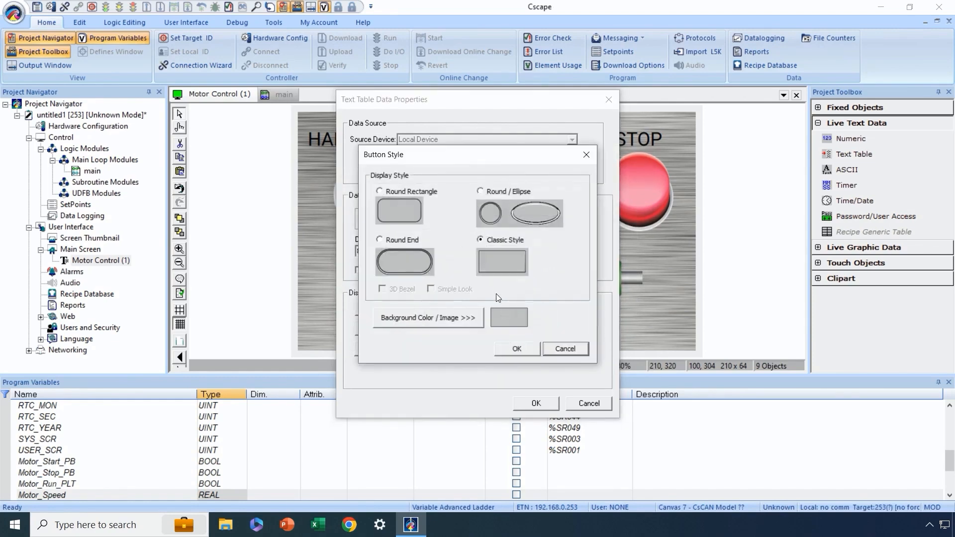
{"action": "left_click", "coordinate": [432, 321]}
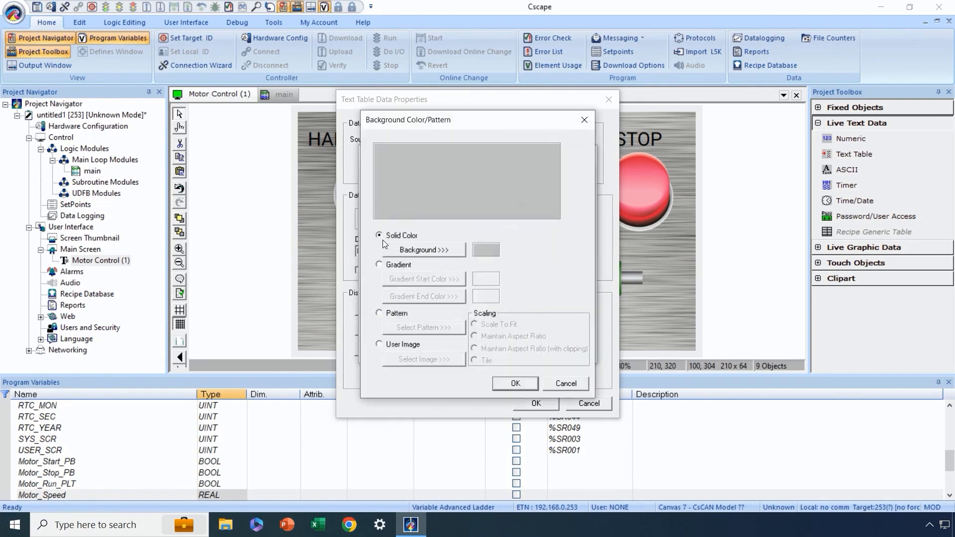
{"action": "left_click", "coordinate": [421, 251]}
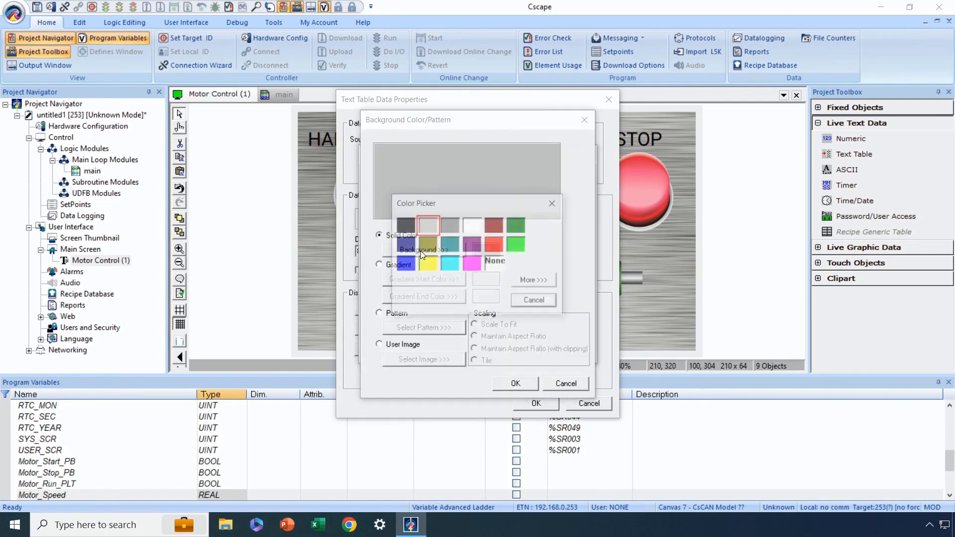
{"action": "left_click", "coordinate": [495, 263]}
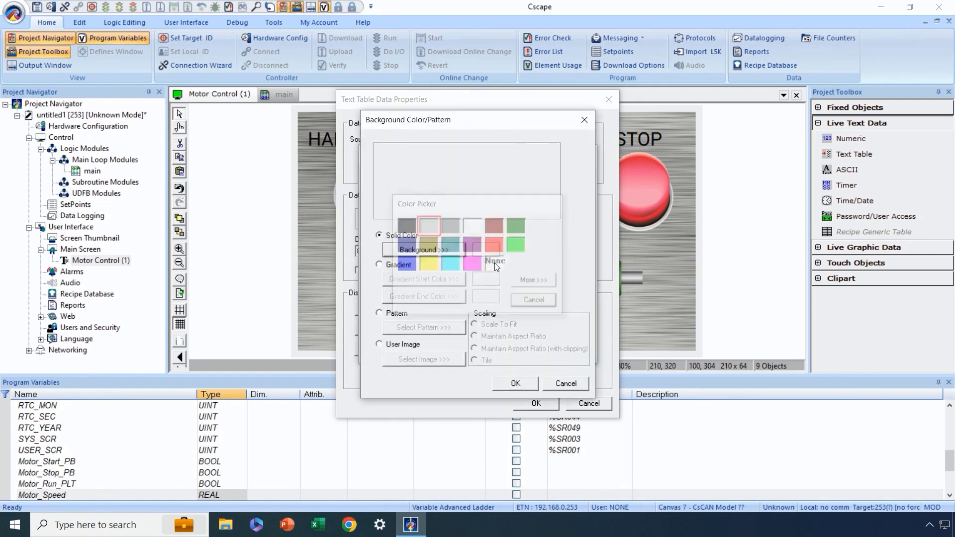
{"action": "left_click", "coordinate": [517, 383]}
{"action": "left_click", "coordinate": [517, 350]}
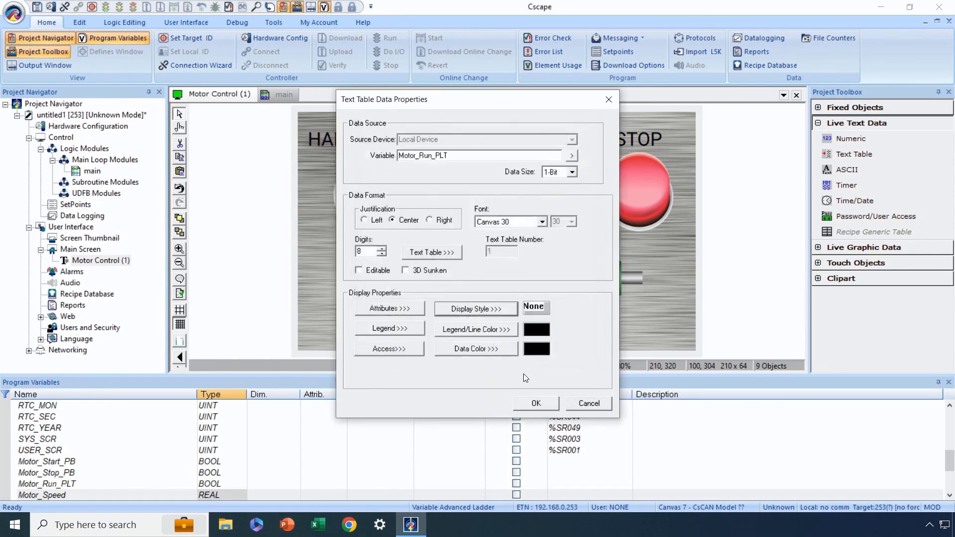
{"action": "left_click", "coordinate": [535, 404]}
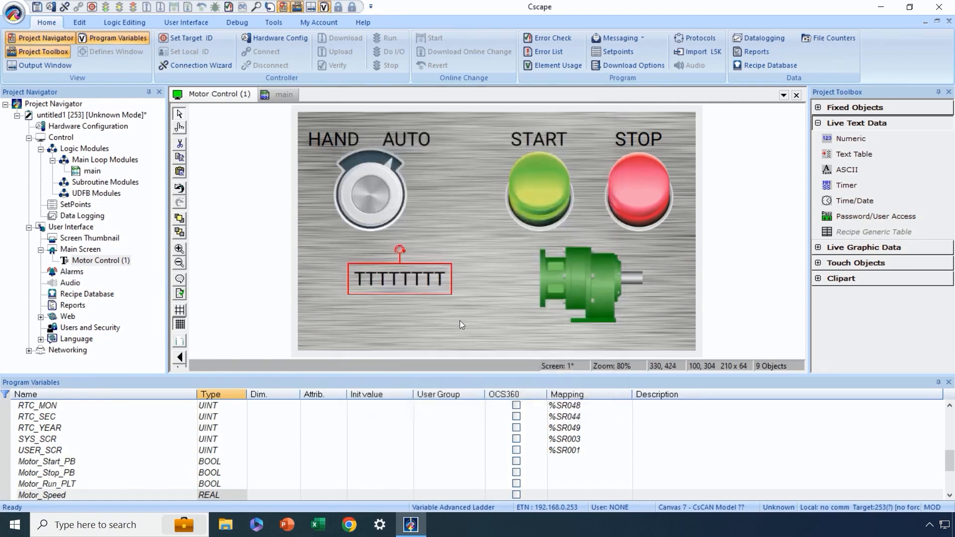
Move the text table directly beneath the motor graphic and try out the motor run indicator in the screen's touch test mode.
{"action": "left_click_drag", "start_coordinate": [405, 280], "coordinate": [592, 336]}
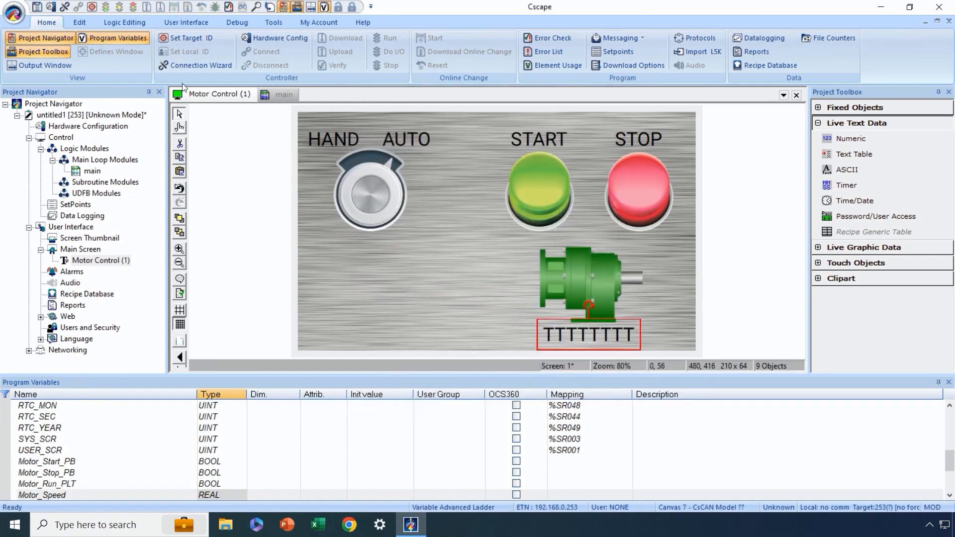
{"action": "left_click", "coordinate": [180, 127]}
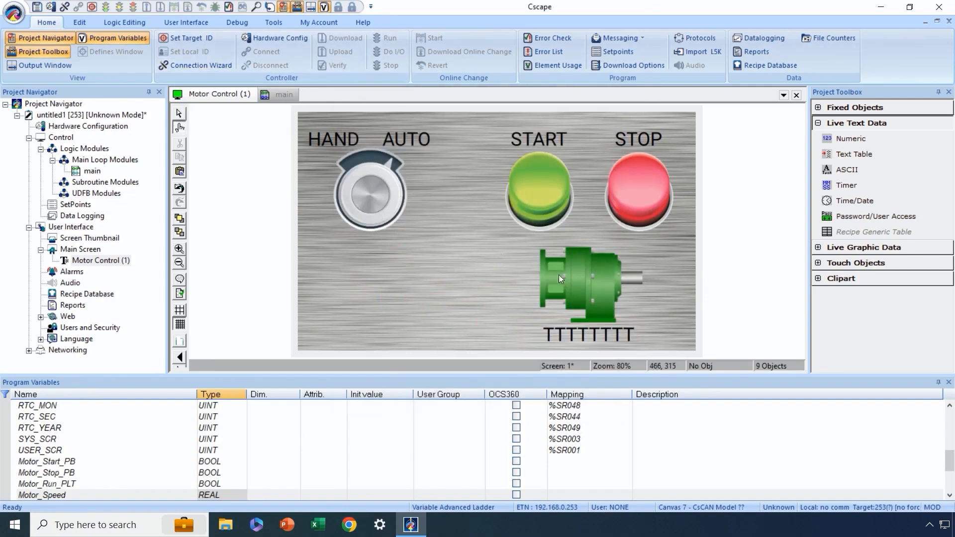
{"action": "left_click", "coordinate": [597, 279]}
{"action": "left_click", "coordinate": [597, 278]}
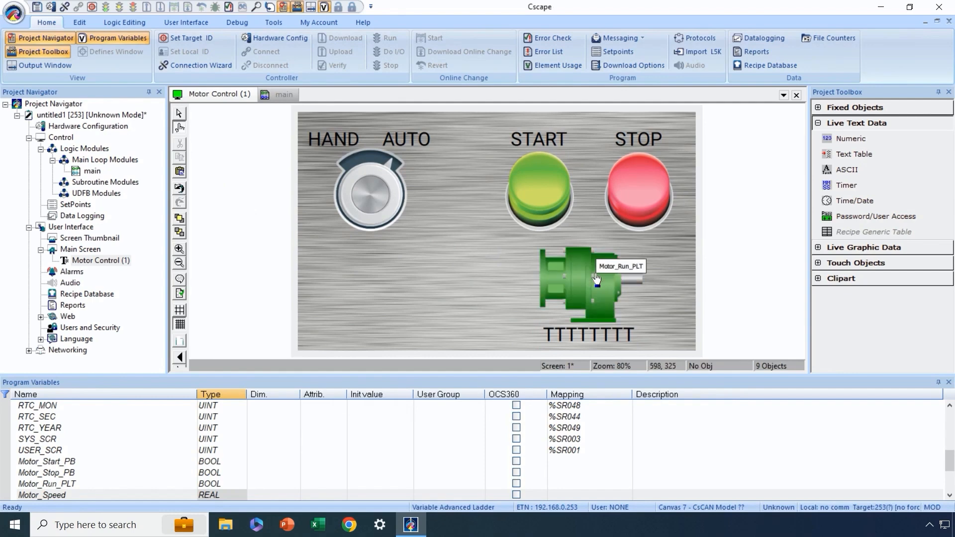
{"action": "left_click", "coordinate": [597, 279]}
{"action": "left_click", "coordinate": [597, 279]}
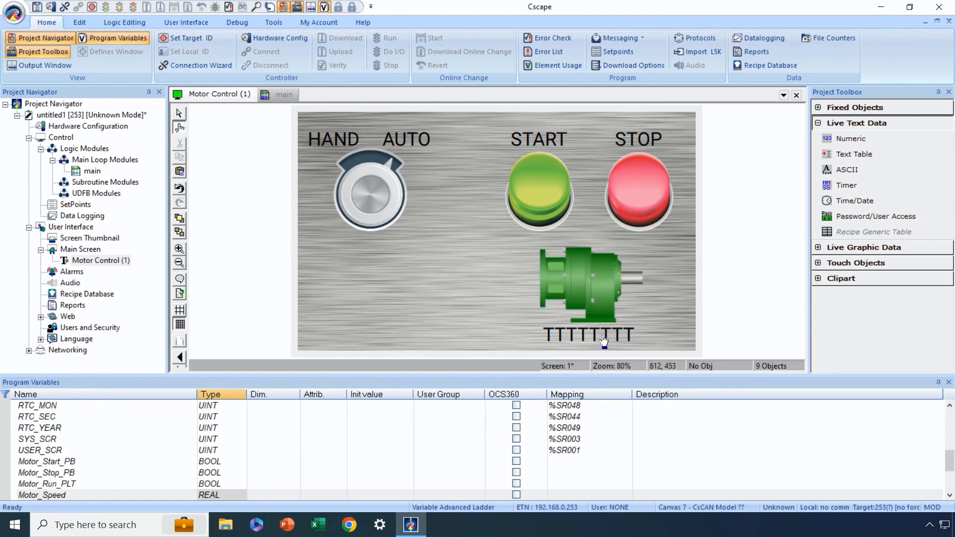
{"action": "left_click", "coordinate": [180, 113]}
Place a numeric data object about 200 x 112 below the HAND/AUTO switch and open its properties.
{"action": "left_click", "coordinate": [849, 138]}
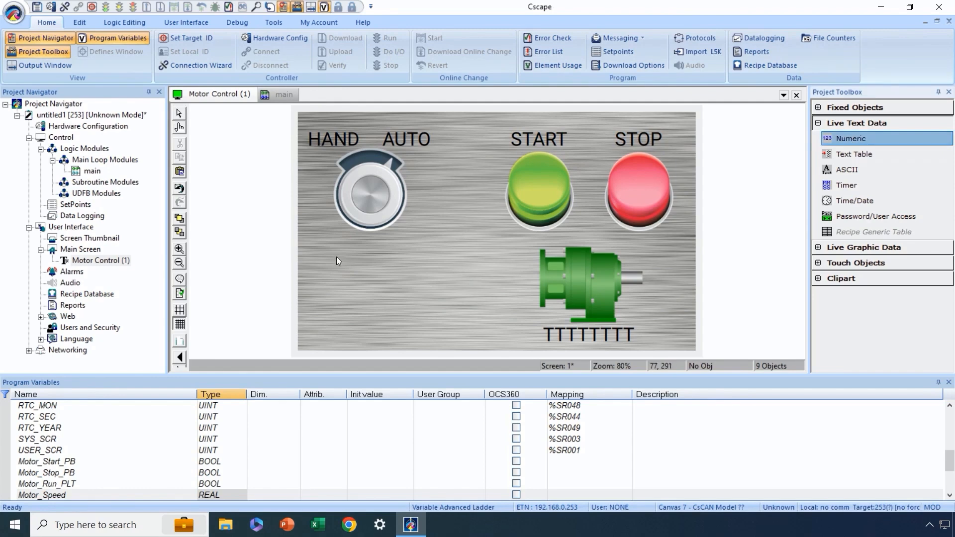
{"action": "left_click_drag", "start_coordinate": [333, 255], "coordinate": [431, 309]}
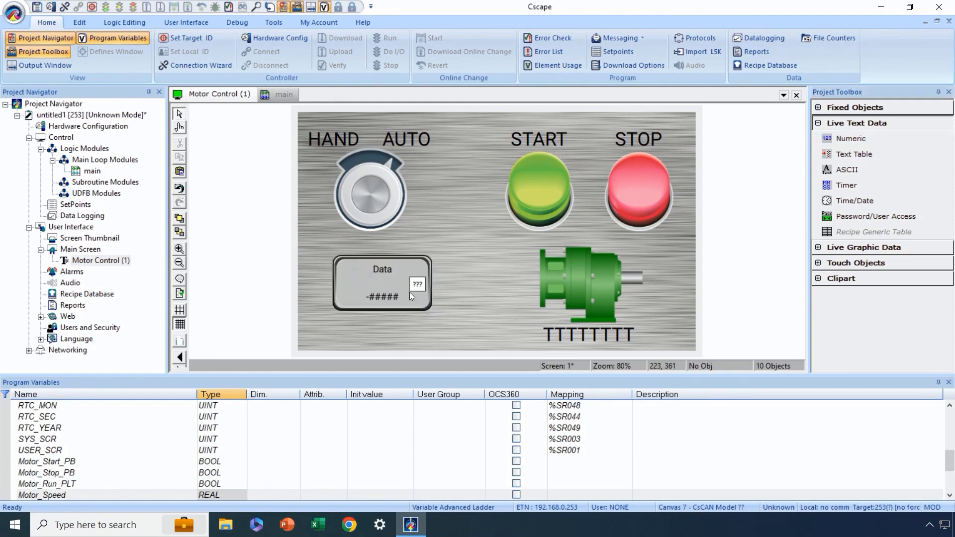
{"action": "double_click", "coordinate": [409, 292]}
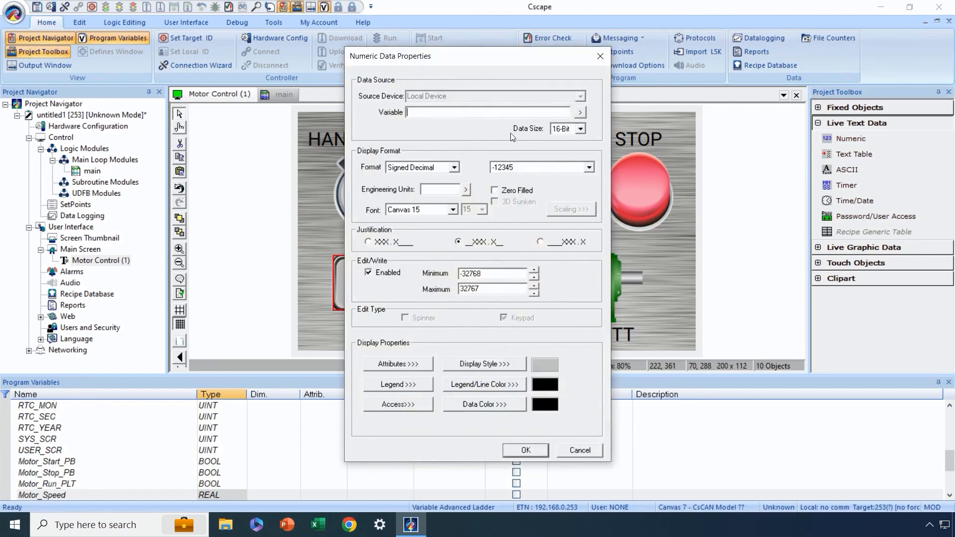
Set the numeric object's data size to 32-Bit and format to Real / Floating Point, and assign the Motor_Speed variable.
{"action": "left_click", "coordinate": [582, 128]}
{"action": "left_click", "coordinate": [564, 145]}
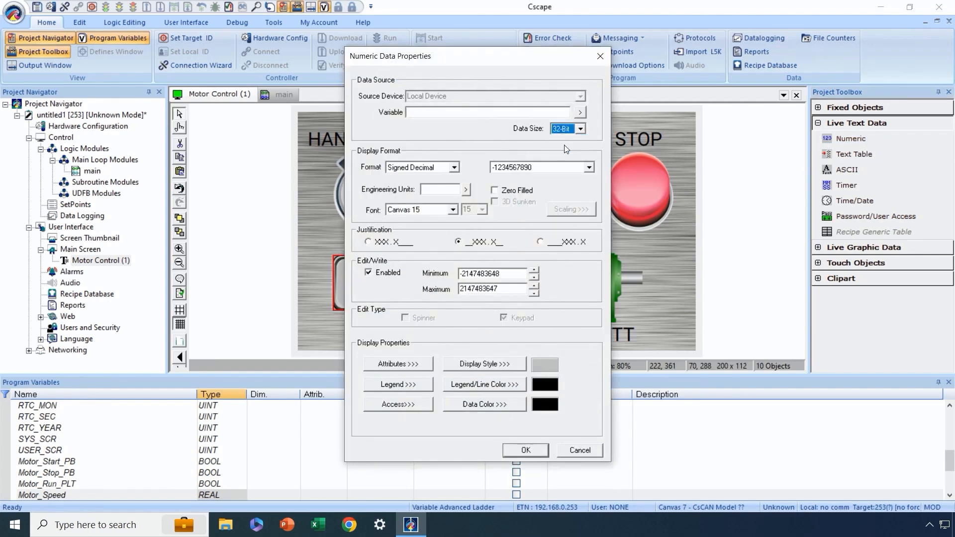
{"action": "left_click", "coordinate": [454, 168]}
{"action": "left_click", "coordinate": [448, 211]}
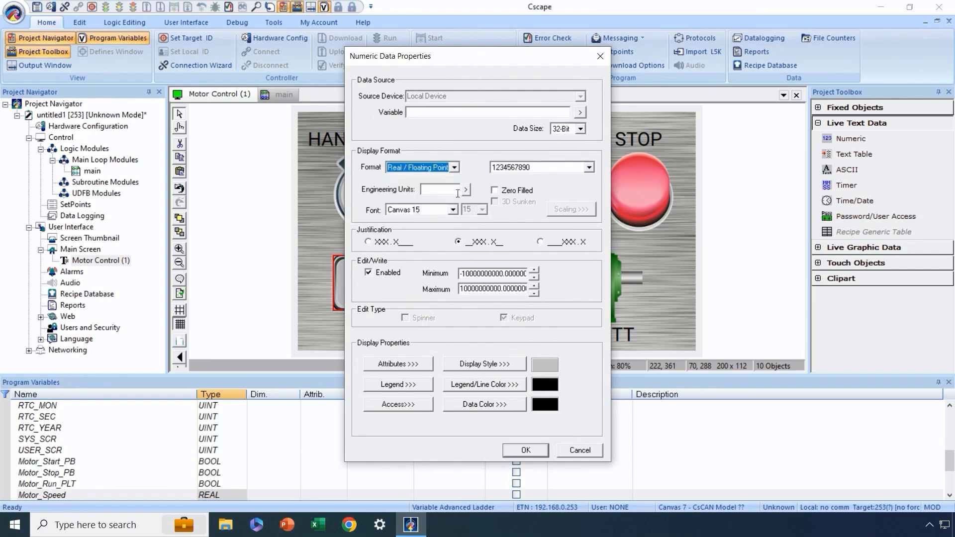
{"action": "left_click", "coordinate": [580, 113]}
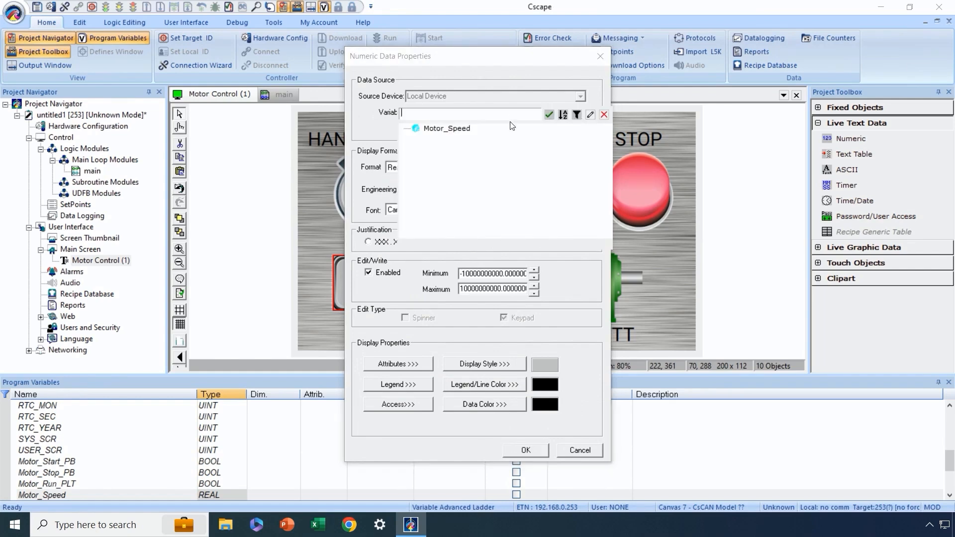
{"action": "left_click", "coordinate": [462, 132]}
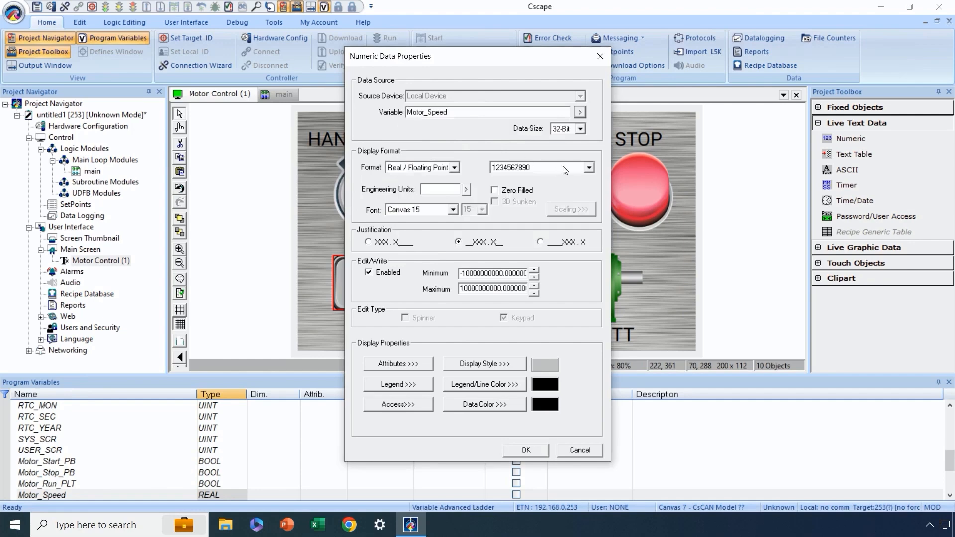
Set the numeric object's display format to 123.1 with engineering units Hz in the Canvas 30 font.
{"action": "left_click", "coordinate": [589, 168]}
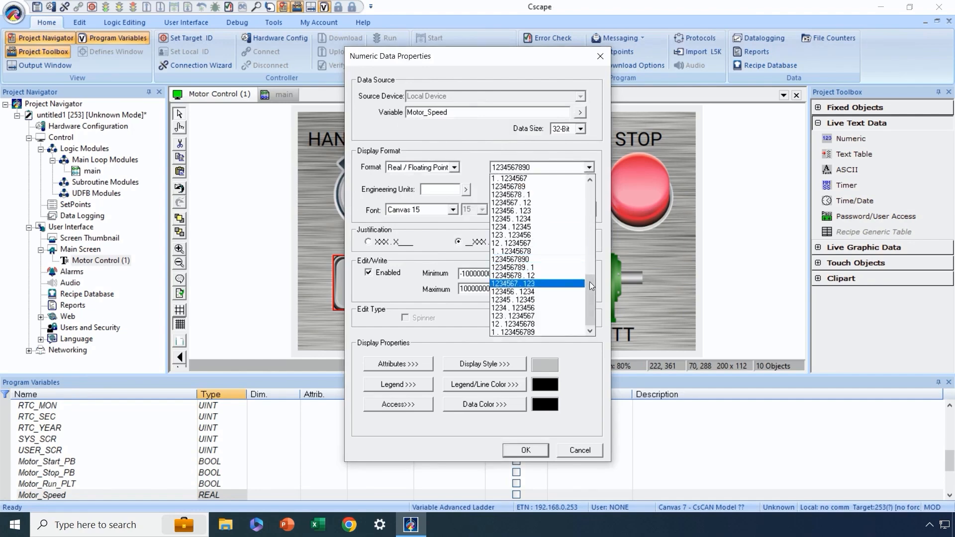
{"action": "left_click_drag", "start_coordinate": [590, 282], "coordinate": [629, 186]}
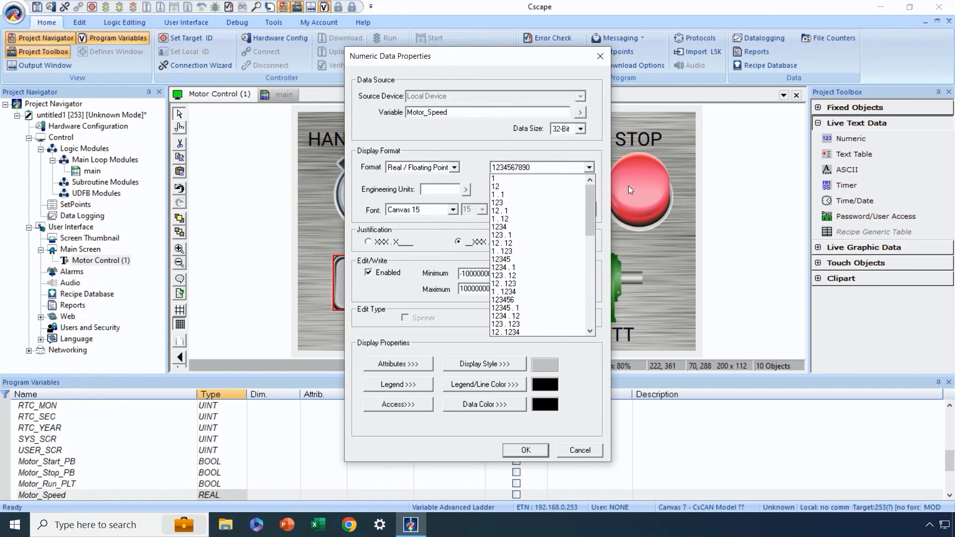
{"action": "left_click", "coordinate": [503, 234]}
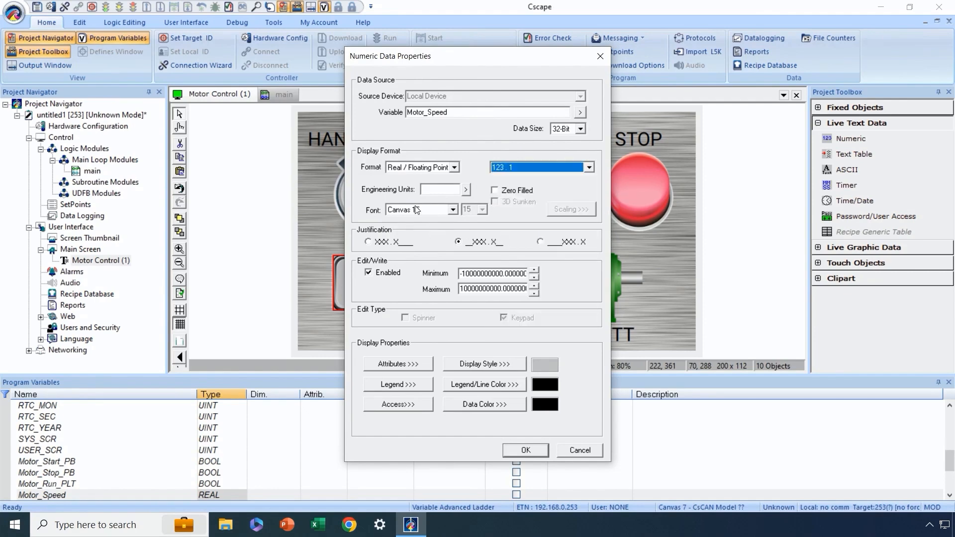
{"action": "left_click", "coordinate": [432, 190]}
{"action": "type", "text": "Hz"}
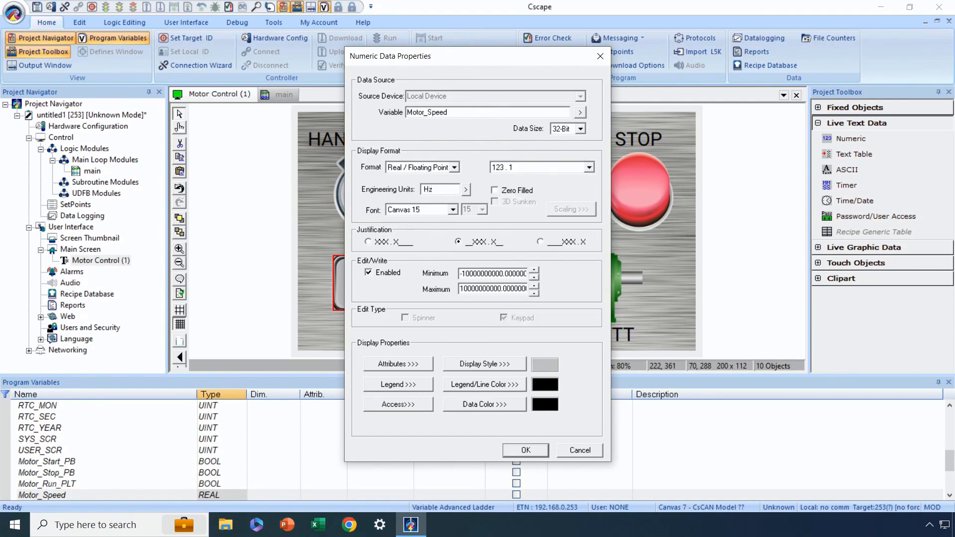
{"action": "left_click", "coordinate": [454, 209]}
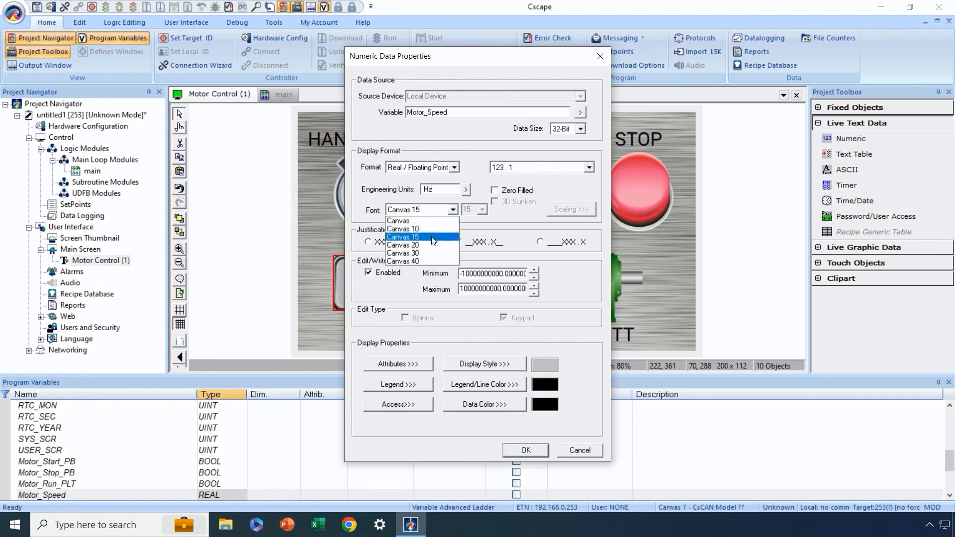
{"action": "left_click", "coordinate": [430, 254]}
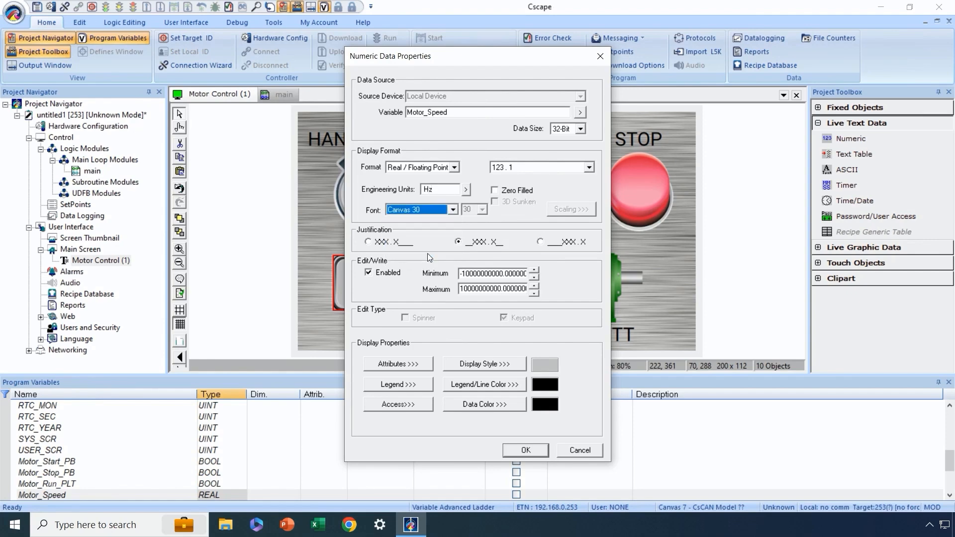
Limit the motor speed entry to a minimum of 0 and a maximum of 100, and apply the properties.
{"action": "left_click", "coordinate": [460, 274]}
{"action": "key", "text": "Delete"}
{"action": "left_click_drag", "start_coordinate": [460, 275], "coordinate": [550, 284]}
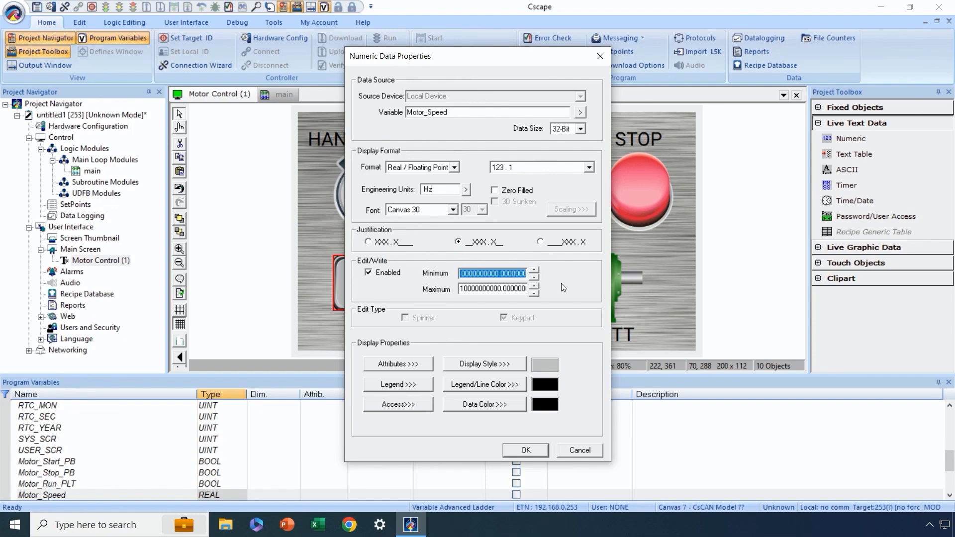
{"action": "type", "text": "0"}
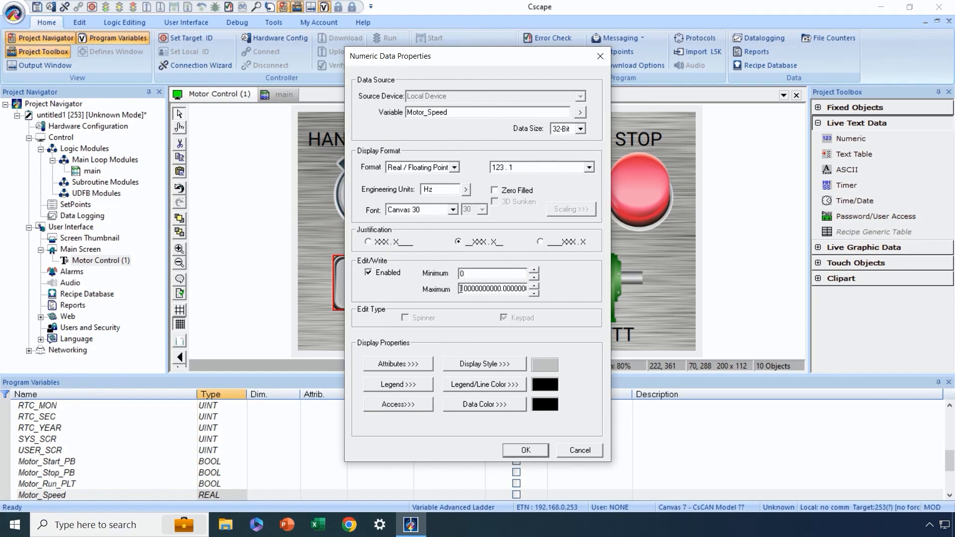
{"action": "left_click_drag", "start_coordinate": [462, 289], "coordinate": [528, 291]}
{"action": "key", "text": "Delete"}
{"action": "left_click", "coordinate": [526, 450]}
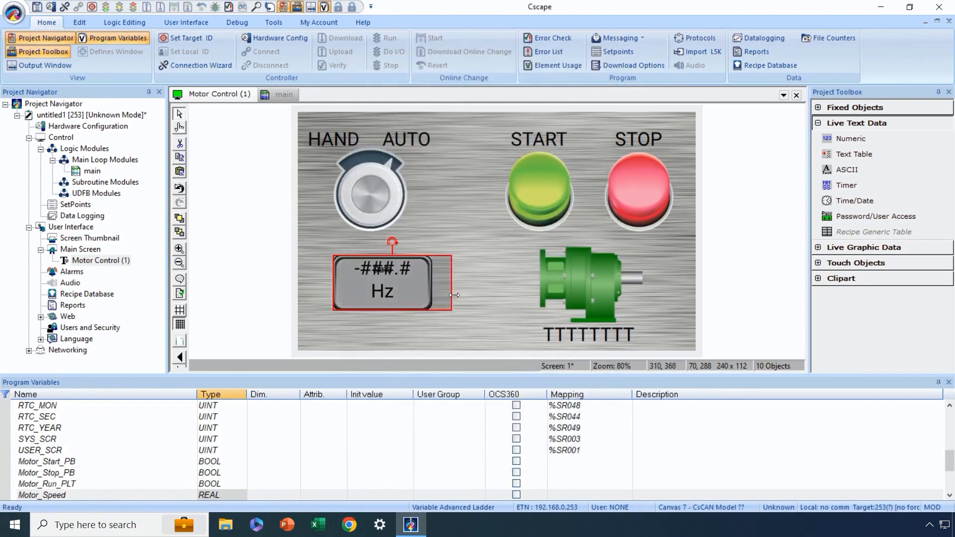
Widen the numeric object to 250 and set its legend to MOTOR SPEED in the Canvas 20 font.
{"action": "left_click_drag", "start_coordinate": [454, 295], "coordinate": [459, 295]}
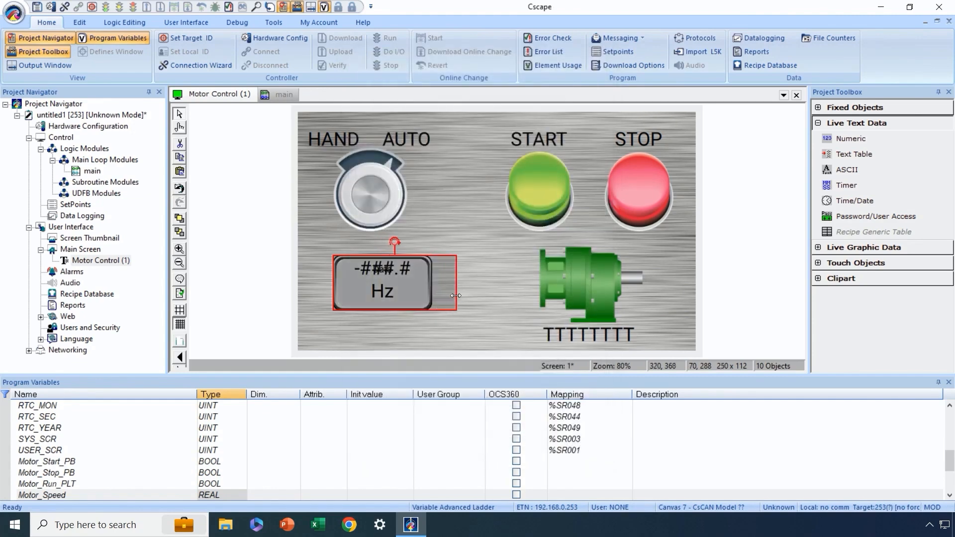
{"action": "double_click", "coordinate": [390, 296]}
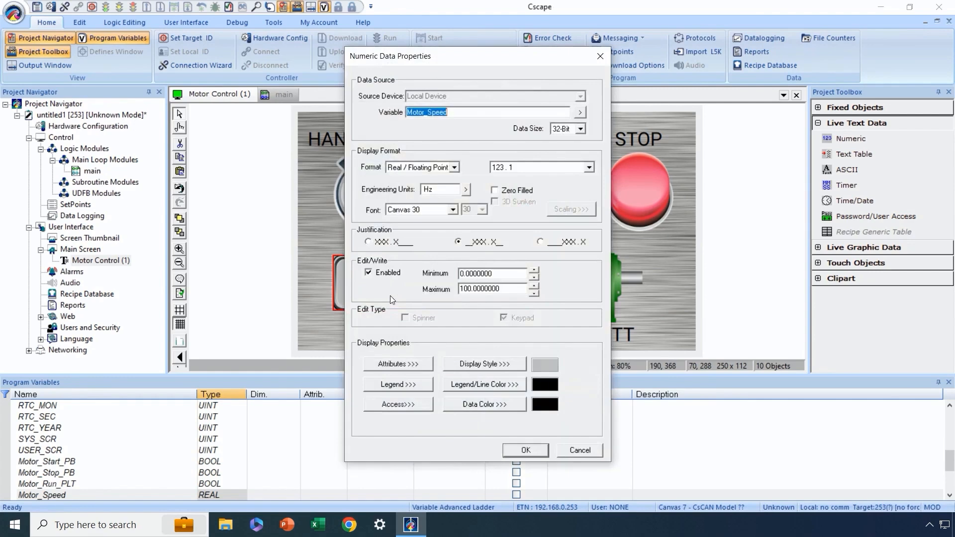
{"action": "left_click", "coordinate": [388, 384]}
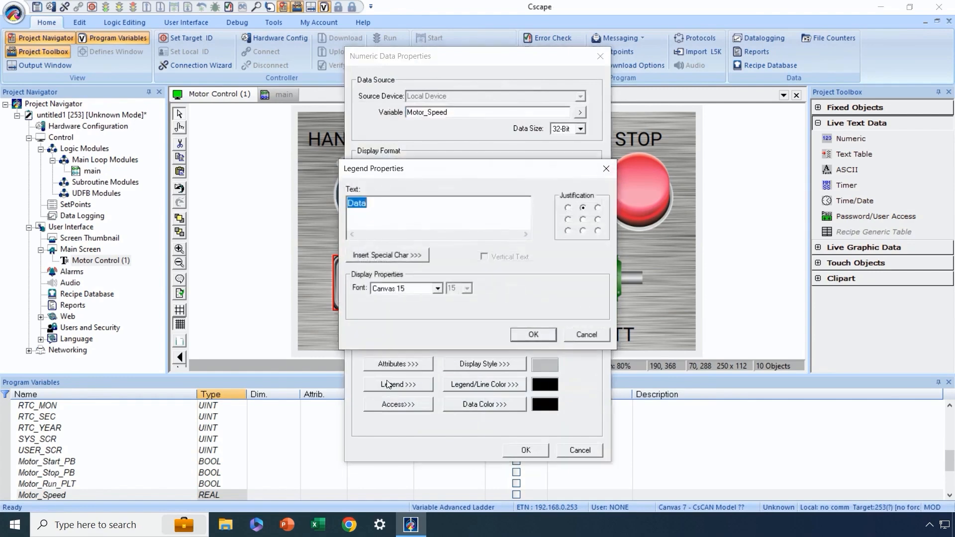
{"action": "type", "text": "MOTOR SPEED"}
{"action": "left_click", "coordinate": [437, 288]}
{"action": "left_click", "coordinate": [418, 320]}
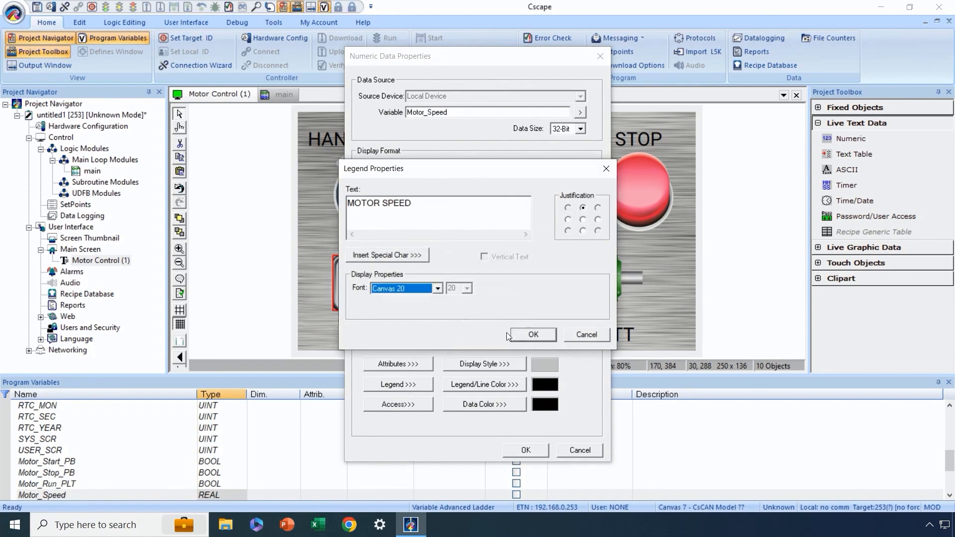
{"action": "left_click", "coordinate": [520, 335]}
Give the numeric object the Round End style with a dark grey background pattern scaled to Maintain Aspect Ratio (with clipping).
{"action": "left_click", "coordinate": [485, 364]}
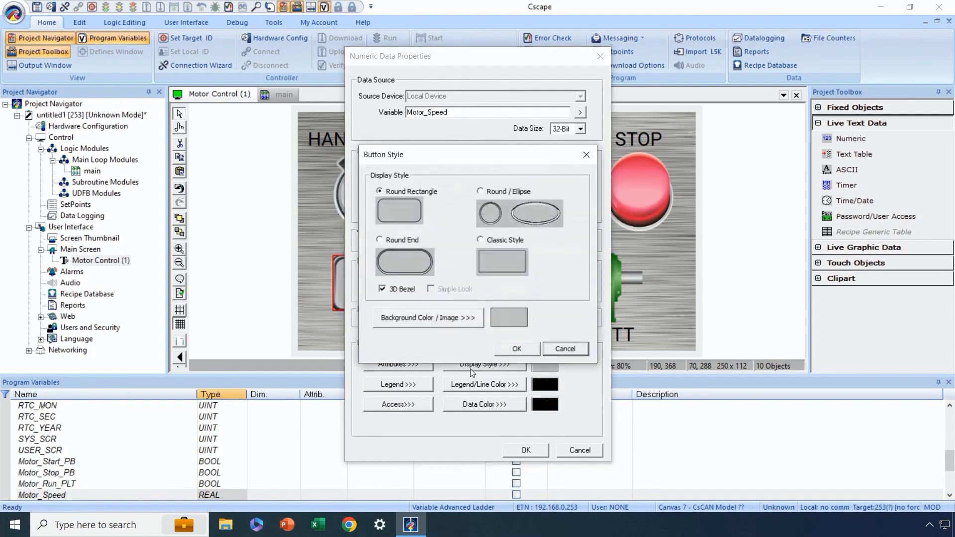
{"action": "left_click", "coordinate": [379, 240]}
{"action": "left_click", "coordinate": [427, 318]}
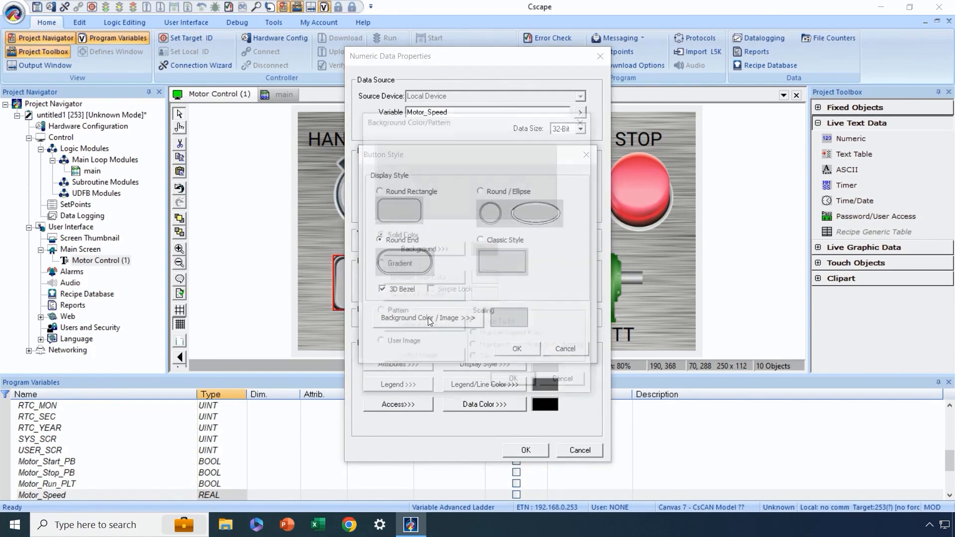
{"action": "left_click", "coordinate": [387, 315]}
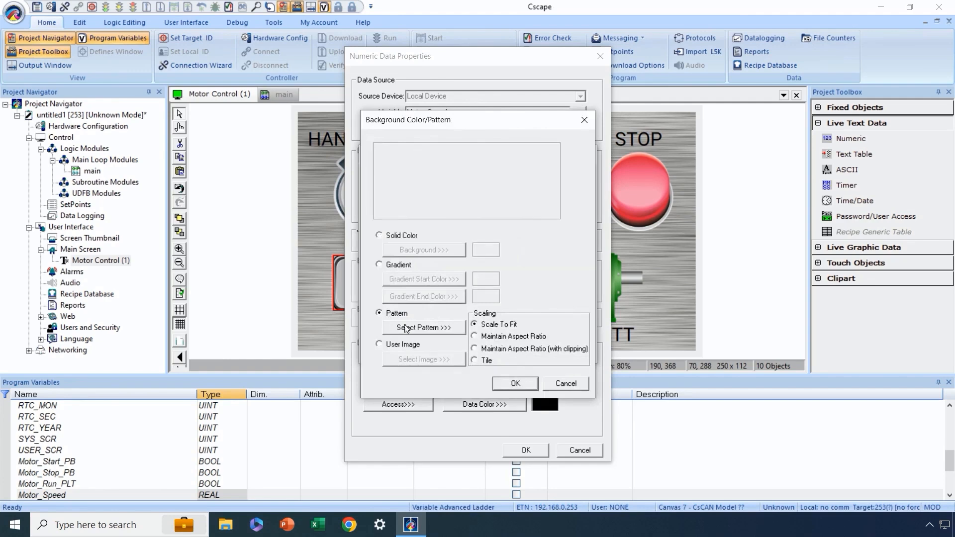
{"action": "left_click", "coordinate": [414, 328]}
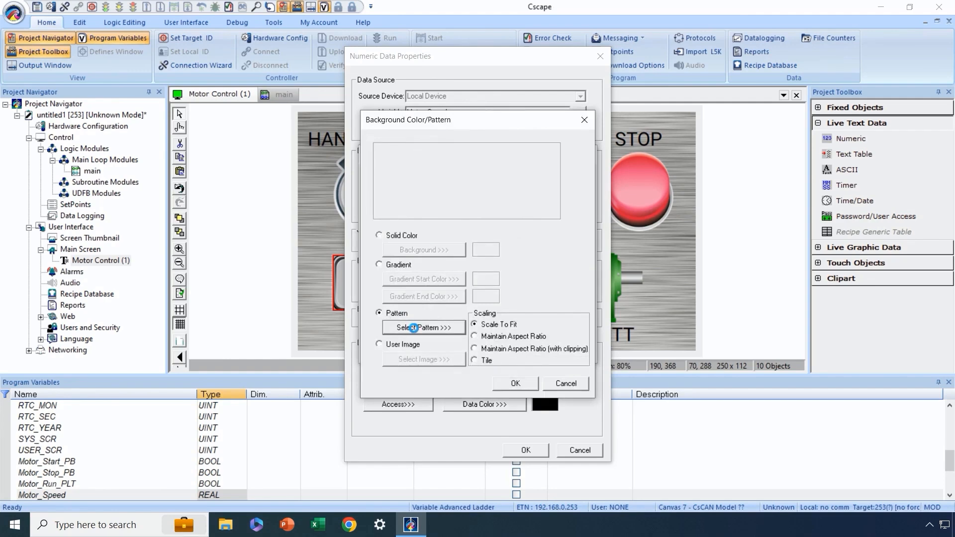
{"action": "left_click", "coordinate": [414, 328]}
{"action": "double_click", "coordinate": [348, 343]}
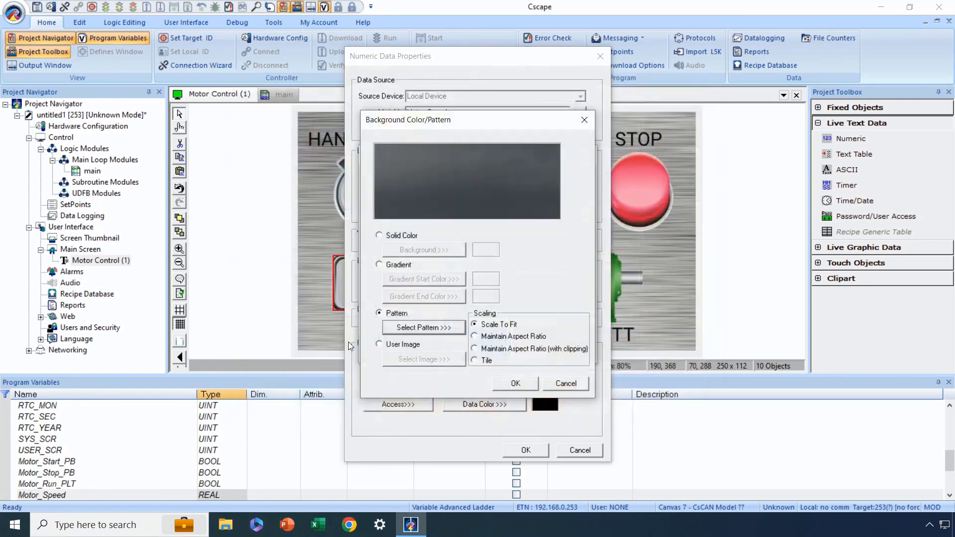
{"action": "left_click", "coordinate": [475, 349]}
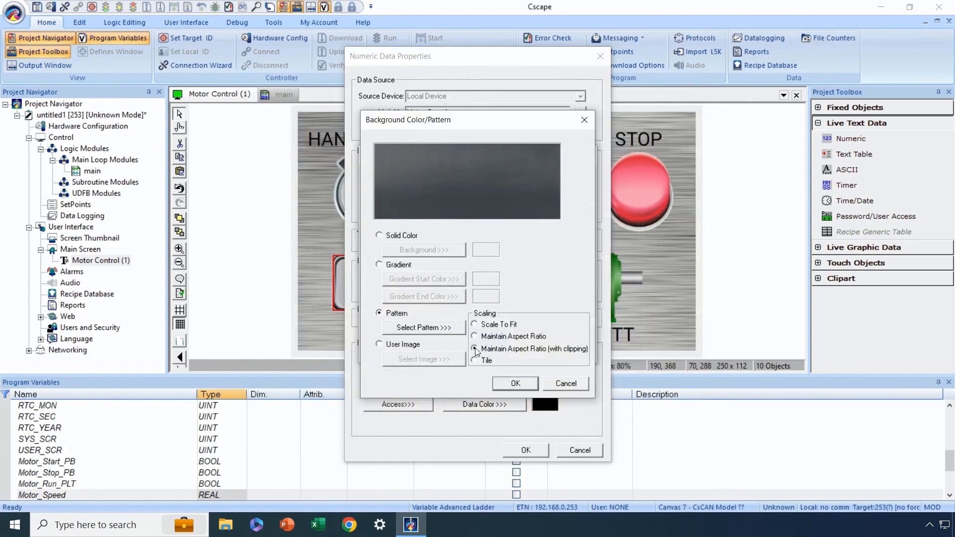
{"action": "left_click", "coordinate": [515, 384]}
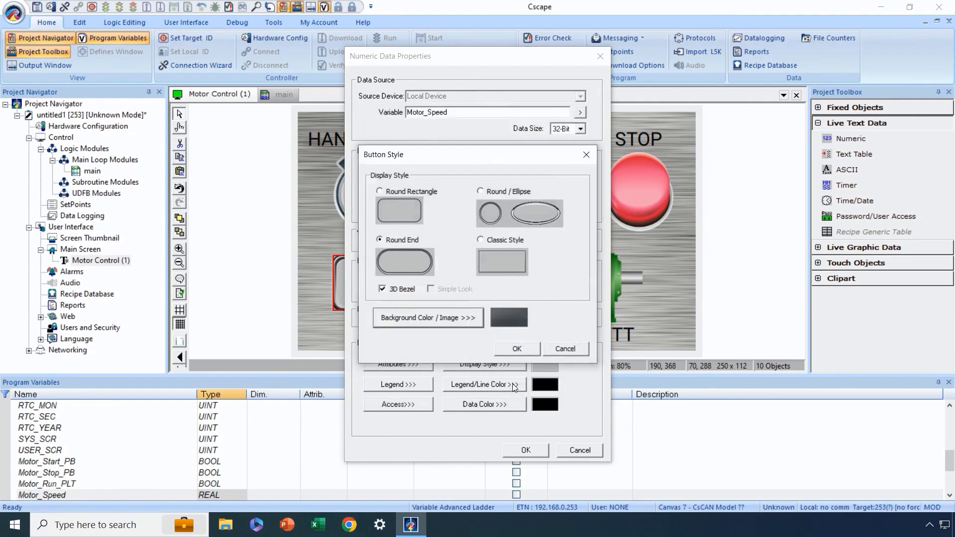
{"action": "left_click", "coordinate": [515, 349]}
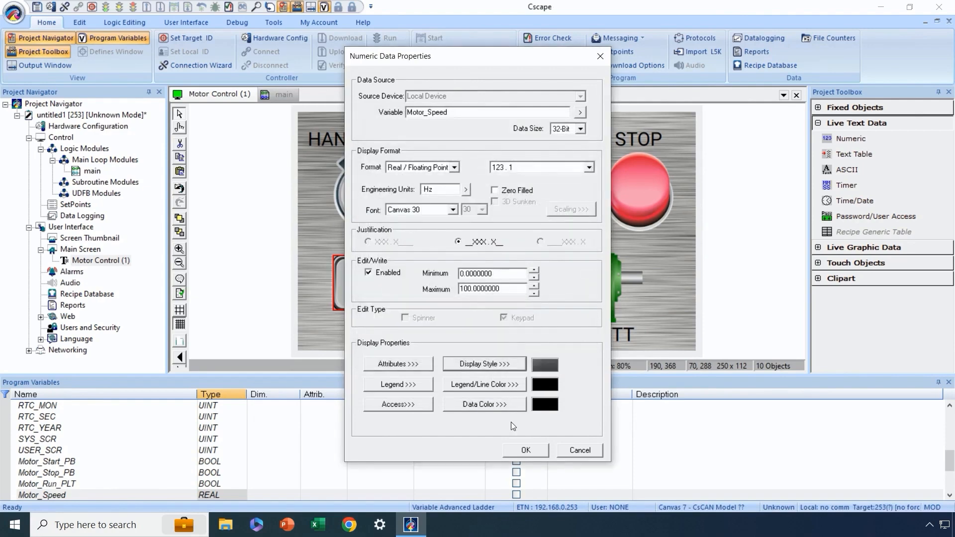
{"action": "left_click", "coordinate": [527, 450]}
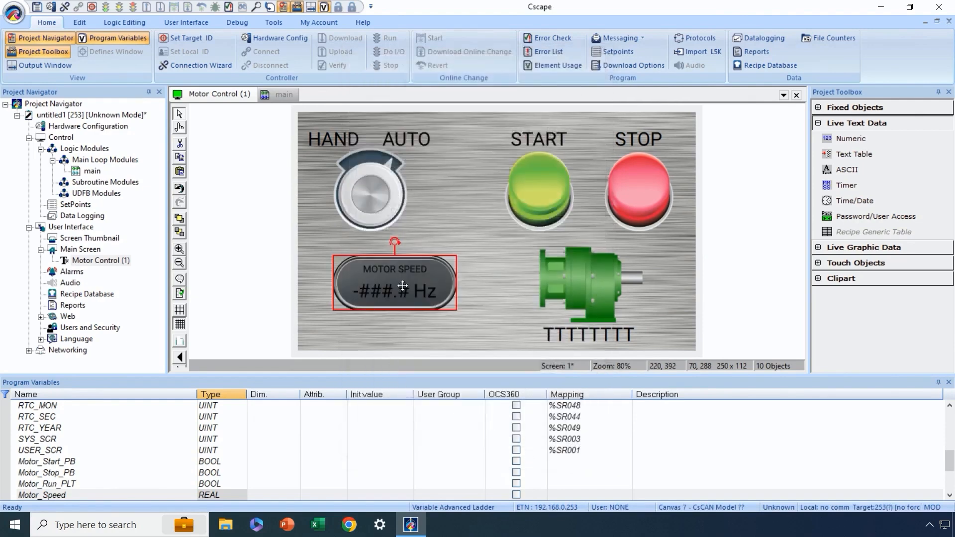
Enlarge the MOTOR SPEED display to about 250 x 136 and center it below the HAND/AUTO switch.
{"action": "left_click_drag", "start_coordinate": [402, 286], "coordinate": [378, 322]}
{"action": "left_click", "coordinate": [500, 309]}
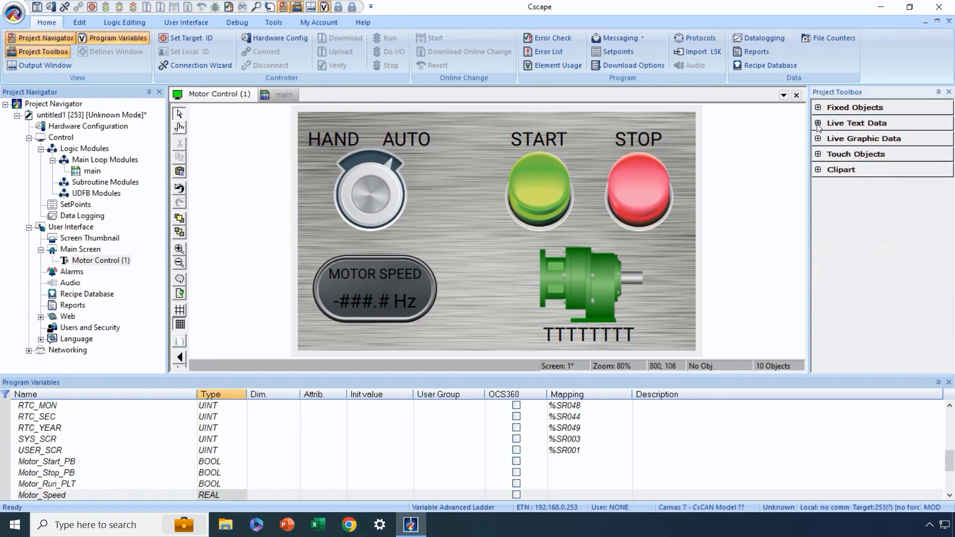
Place a slider touch object about 150 x 144 between the MOTOR SPEED display and the motor image.
{"action": "left_click", "coordinate": [818, 155]}
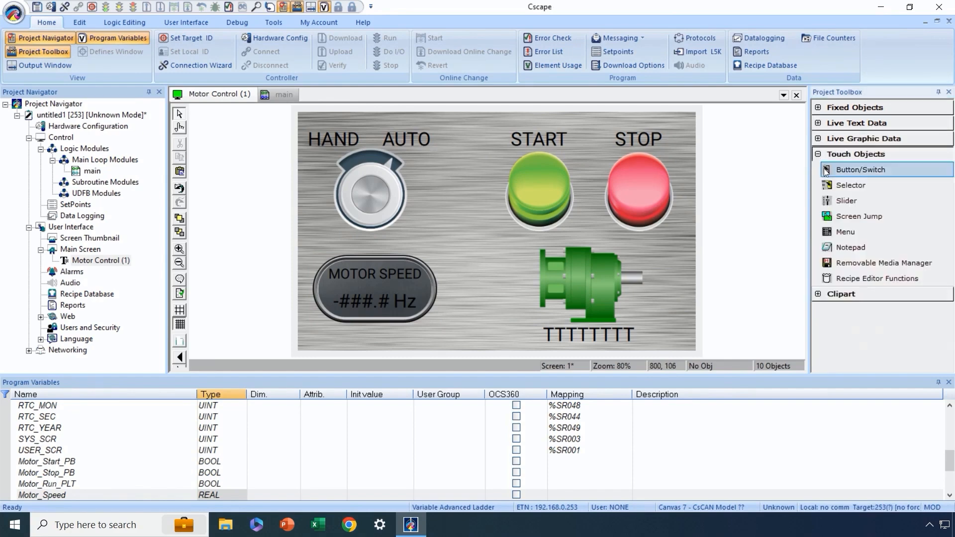
{"action": "left_click", "coordinate": [838, 201]}
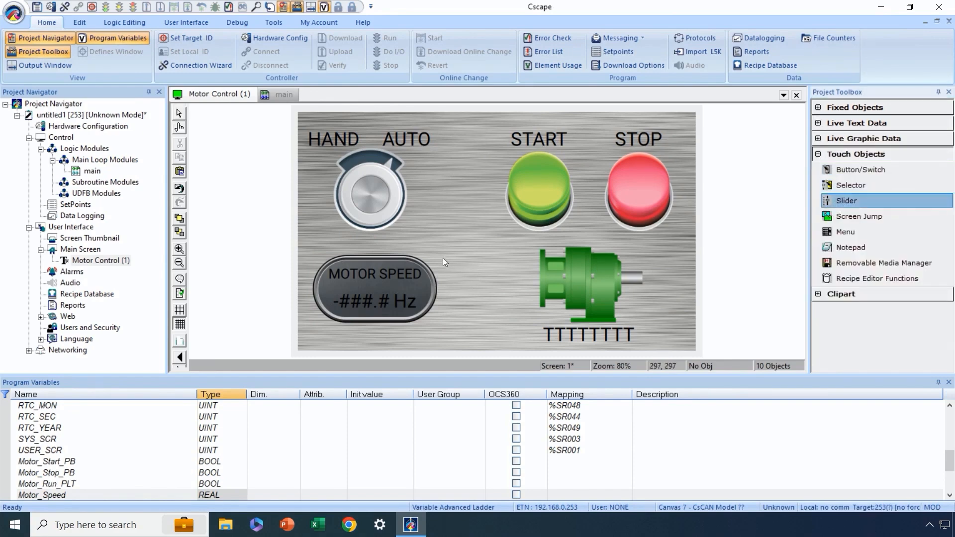
{"action": "left_click_drag", "start_coordinate": [447, 252], "coordinate": [520, 321]}
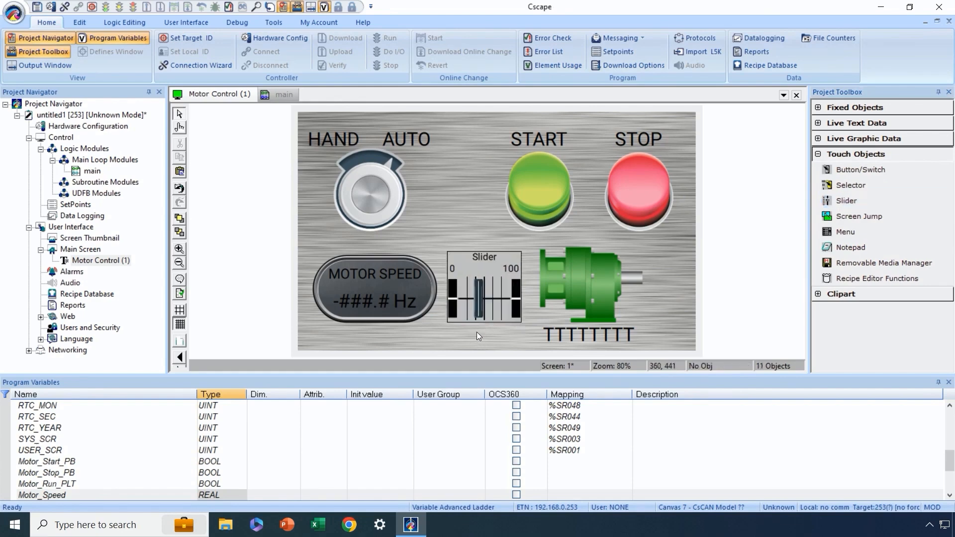
Set the new slider's data type to Real with 1 decimal.
{"action": "double_click", "coordinate": [481, 291]}
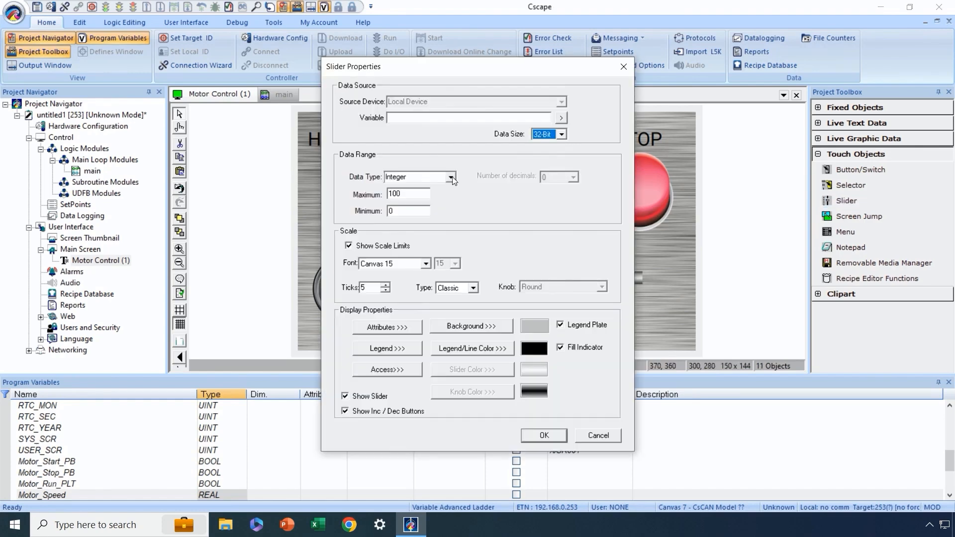
{"action": "left_click", "coordinate": [450, 178]}
{"action": "left_click", "coordinate": [437, 197]}
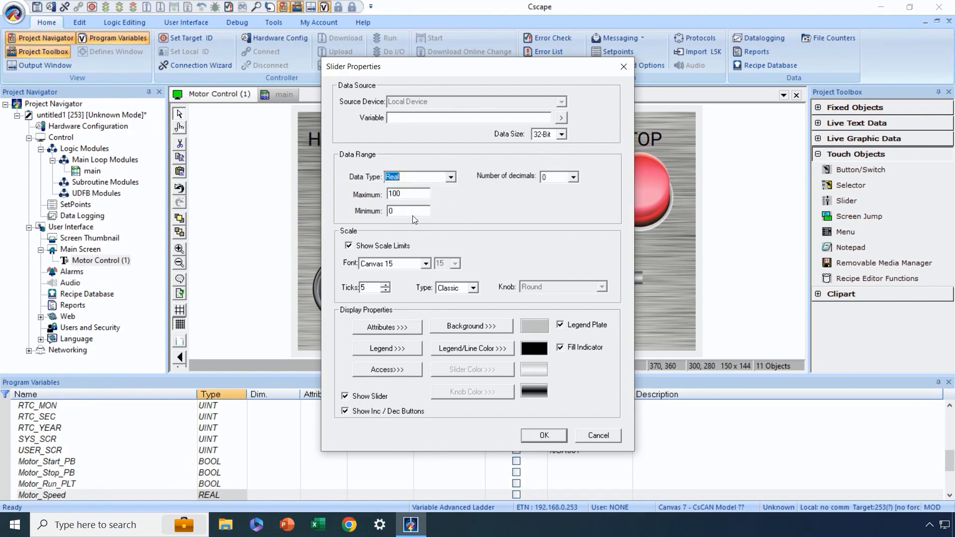
{"action": "left_click", "coordinate": [573, 177]}
{"action": "left_click", "coordinate": [559, 194]}
Change the slider's scale type to Rotary with the MetalSilver knob.
{"action": "left_click", "coordinate": [374, 288]}
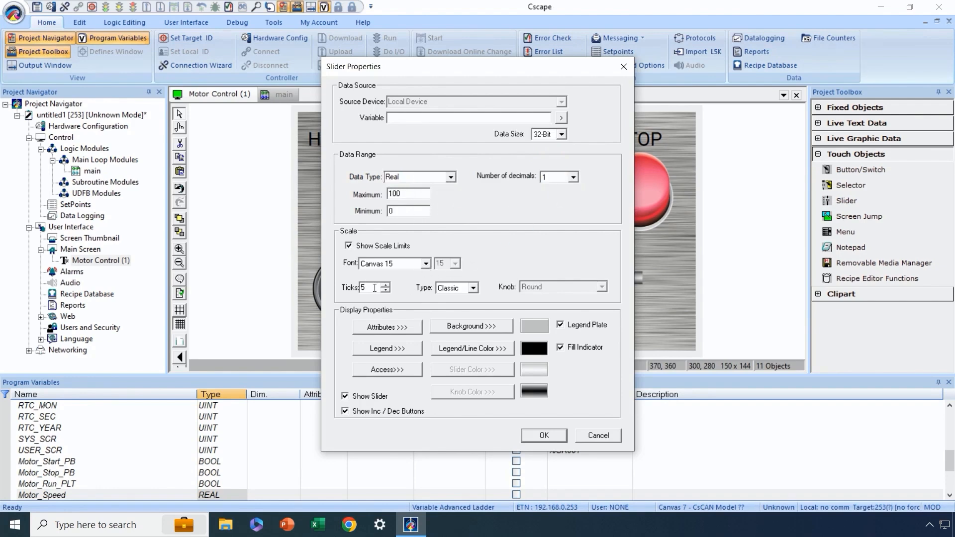
{"action": "left_click", "coordinate": [473, 288]}
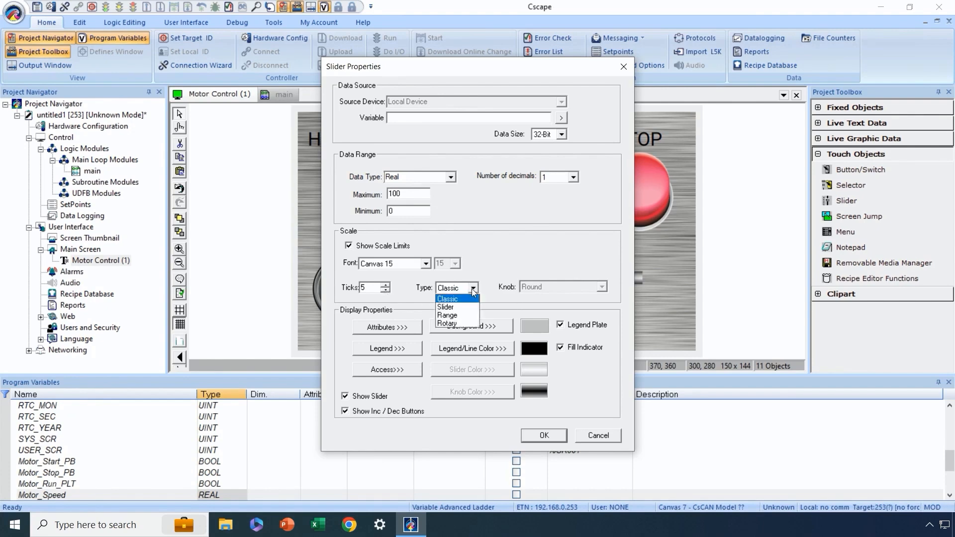
{"action": "left_click", "coordinate": [457, 324]}
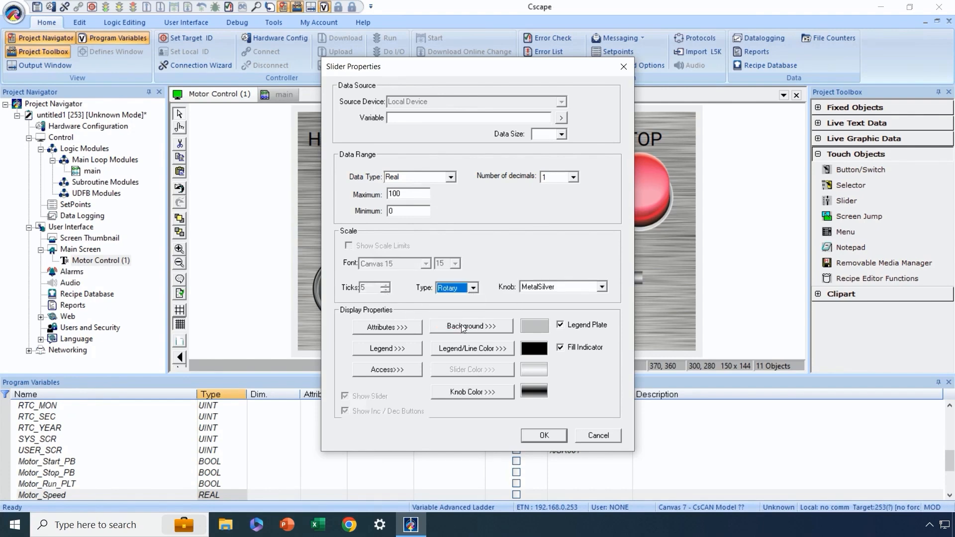
{"action": "left_click", "coordinate": [602, 287]}
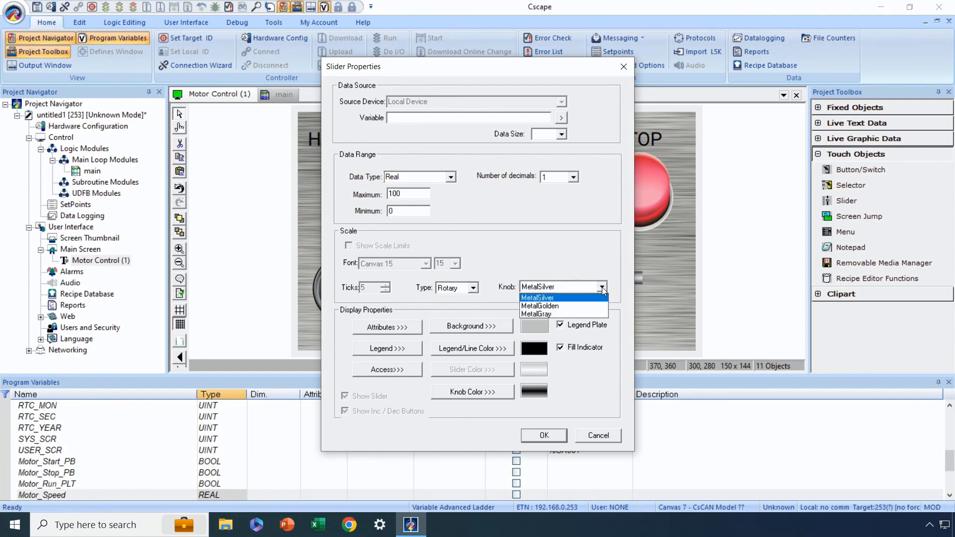
{"action": "left_click", "coordinate": [602, 288]}
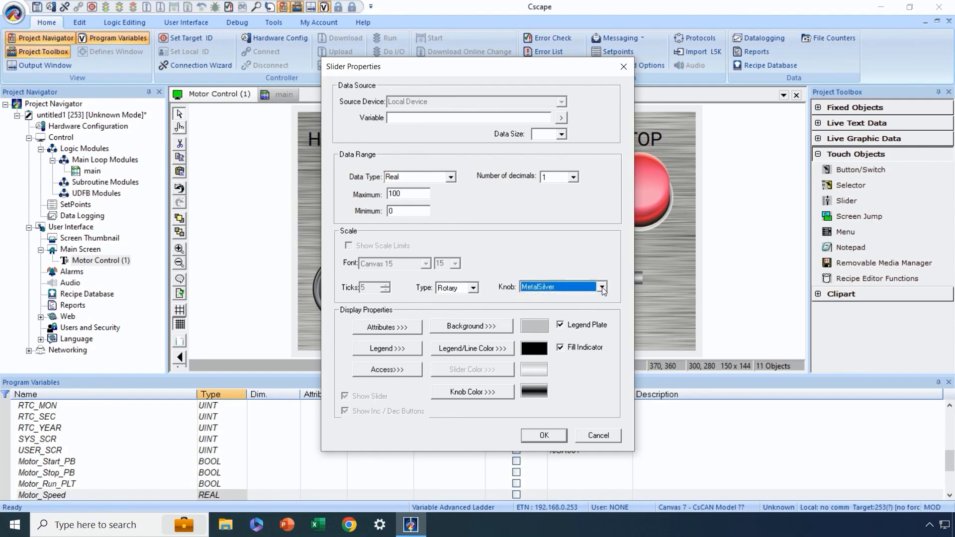
Clear the rotary slider's legend text, assign it the Motor_Speed variable, and apply the properties.
{"action": "left_click", "coordinate": [398, 351]}
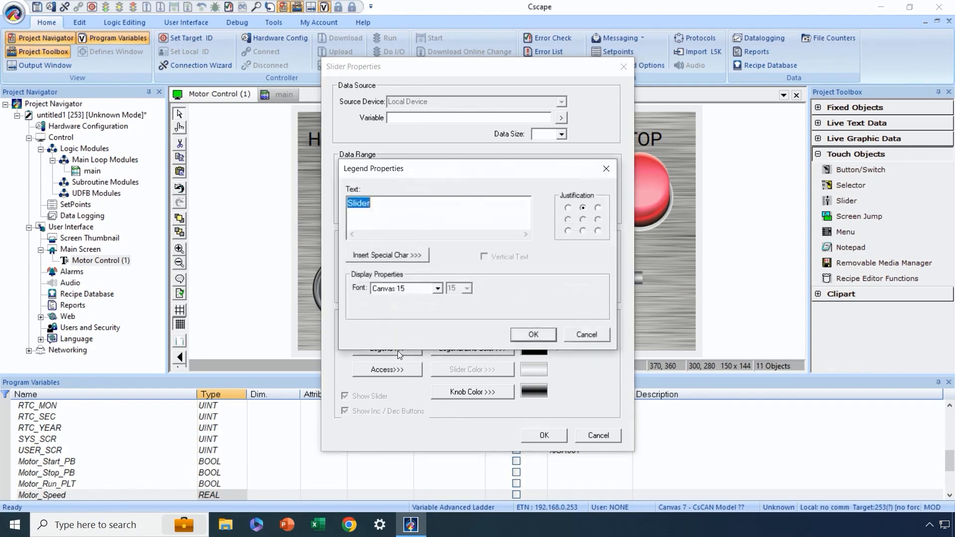
{"action": "key", "text": "BackSpace"}
{"action": "left_click", "coordinate": [523, 336]}
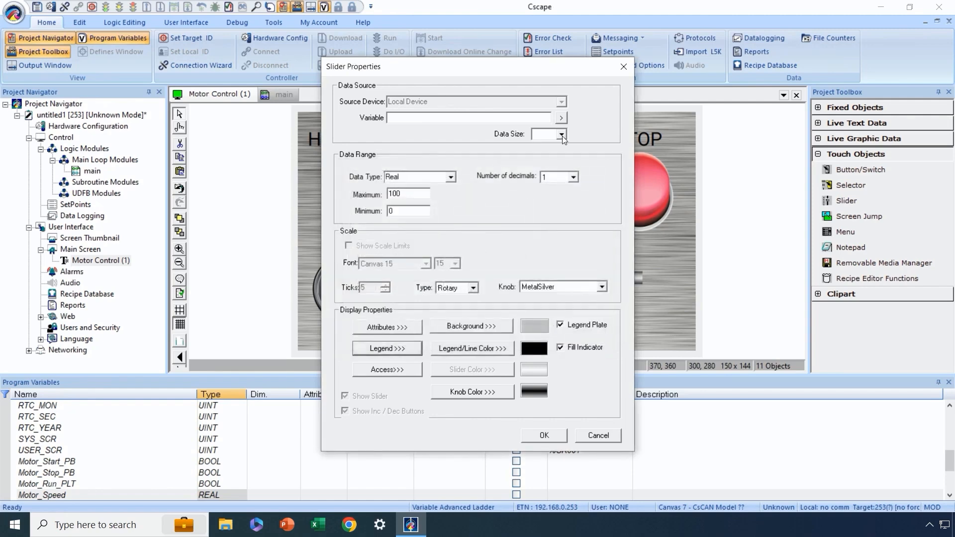
{"action": "left_click", "coordinate": [561, 118]}
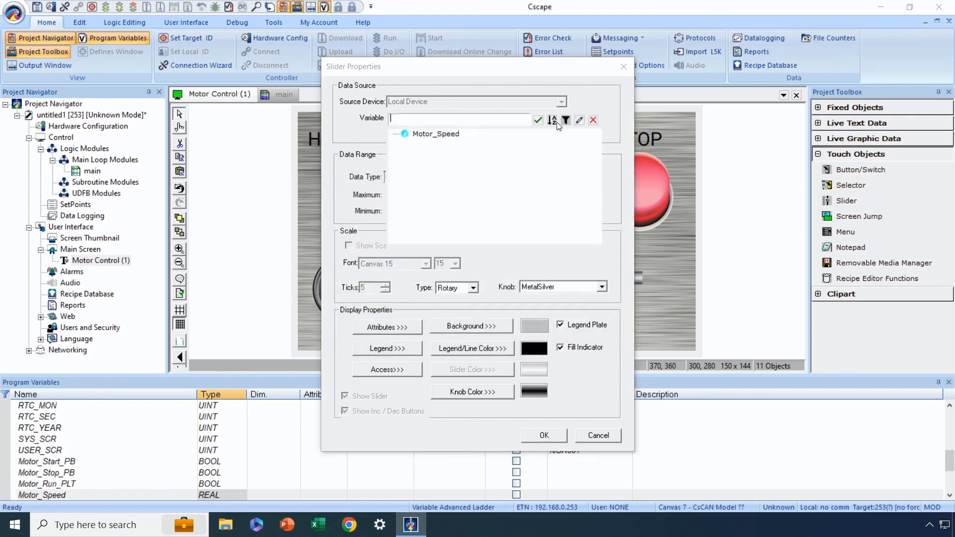
{"action": "double_click", "coordinate": [453, 133]}
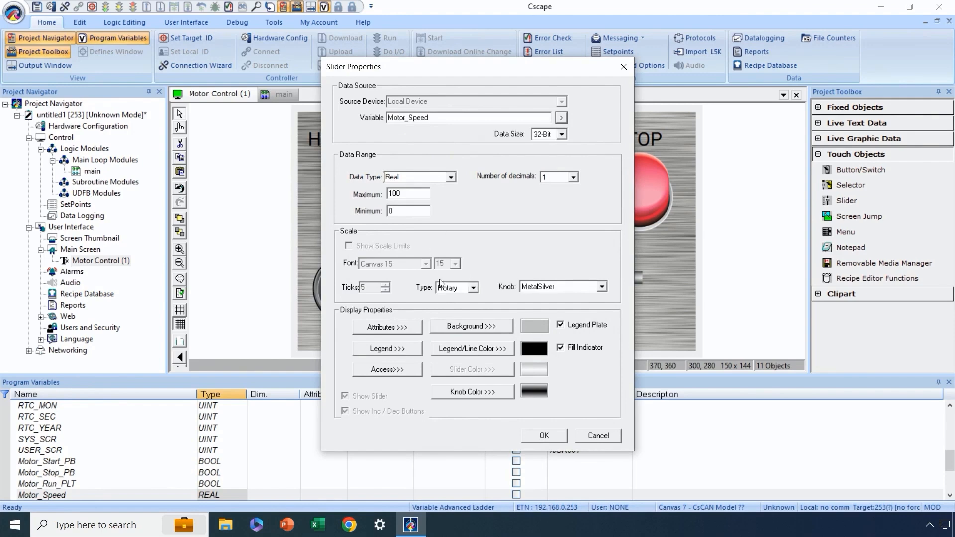
{"action": "left_click", "coordinate": [540, 434]}
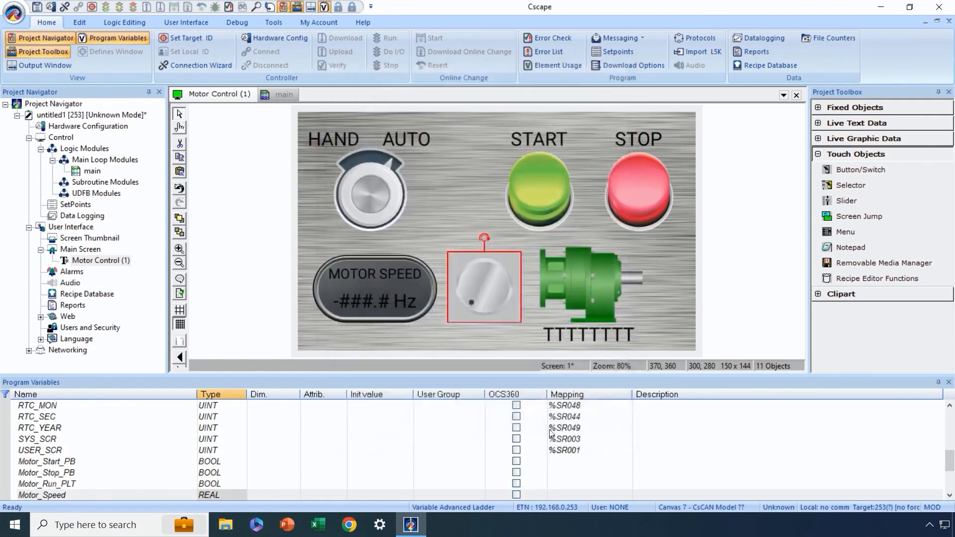
{"action": "left_click", "coordinate": [480, 333]}
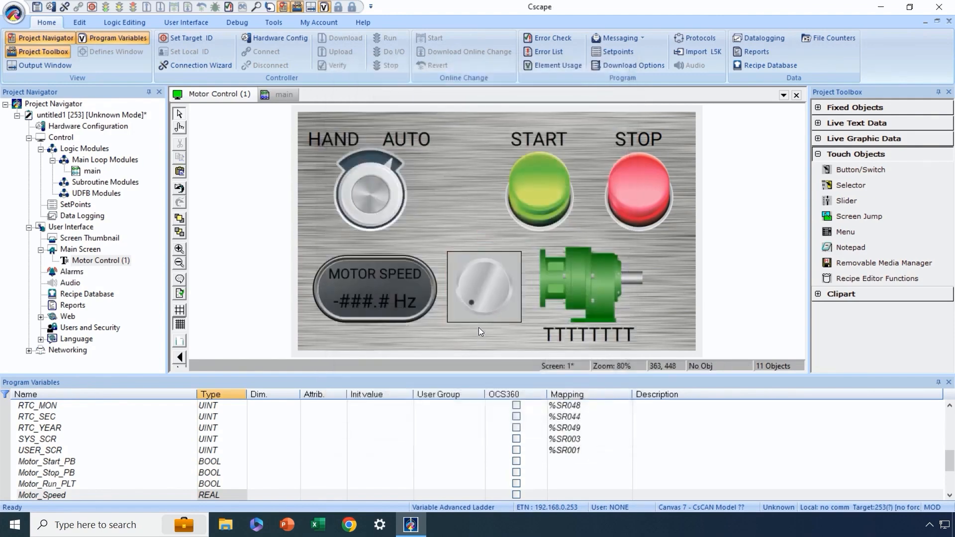
Set the rotary slider's background color to None, turn off its Legend Plate, and apply the properties.
{"action": "double_click", "coordinate": [481, 293]}
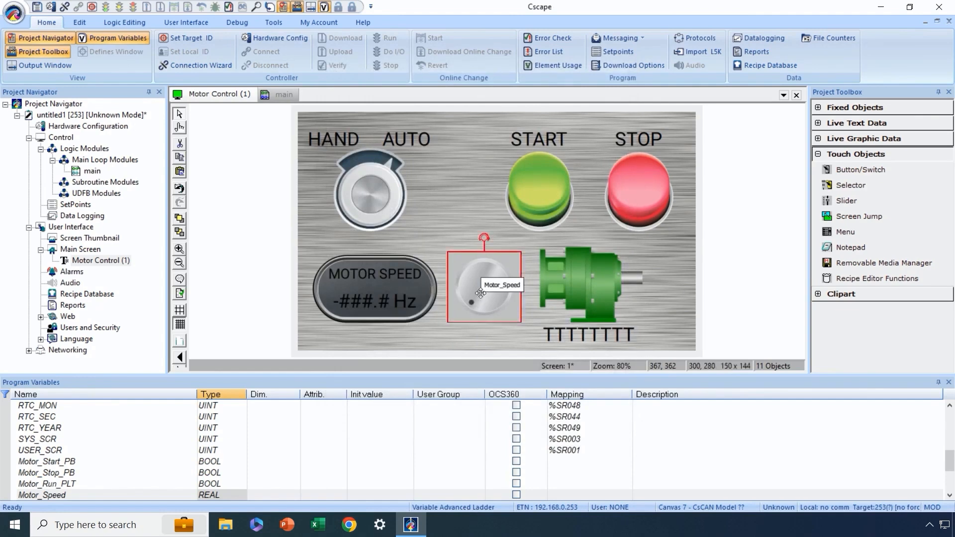
{"action": "left_click", "coordinate": [479, 327]}
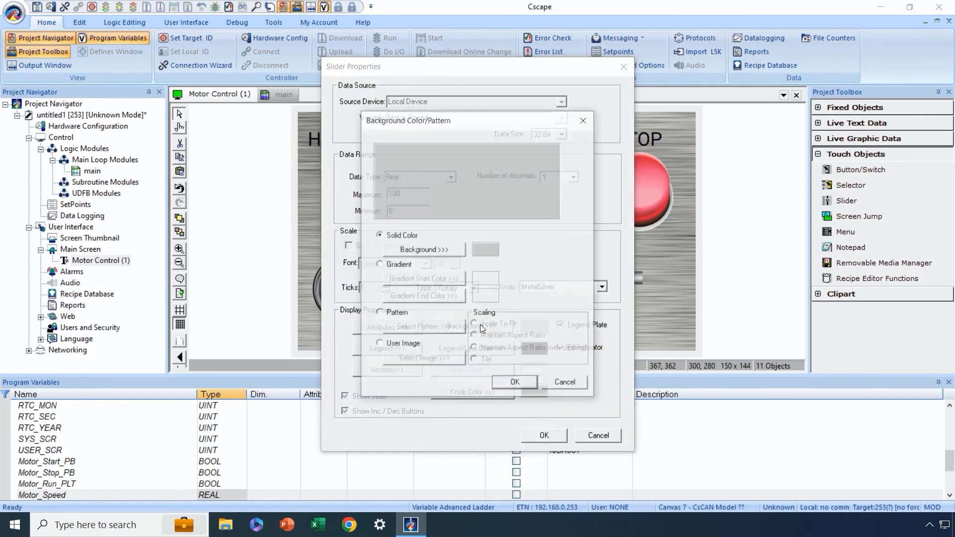
{"action": "left_click", "coordinate": [428, 250]}
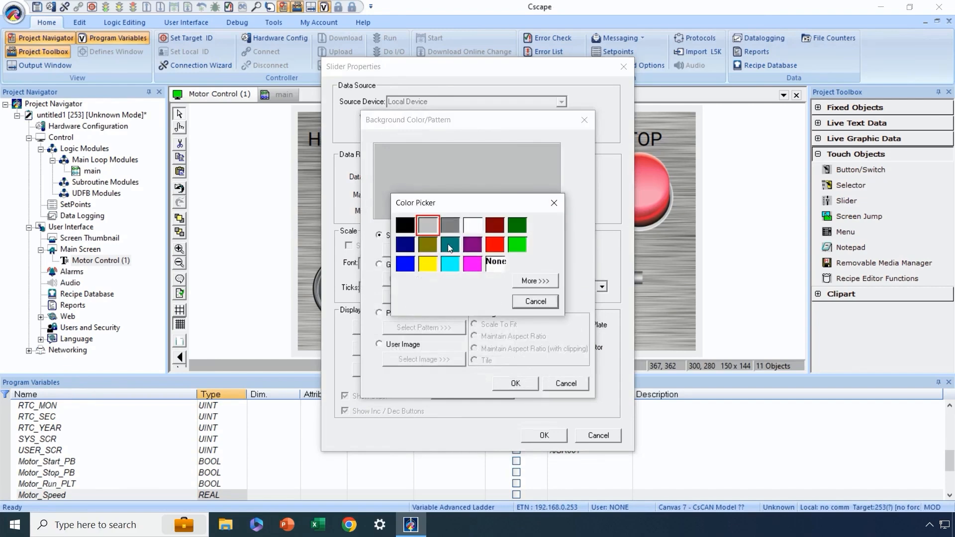
{"action": "left_click", "coordinate": [491, 266]}
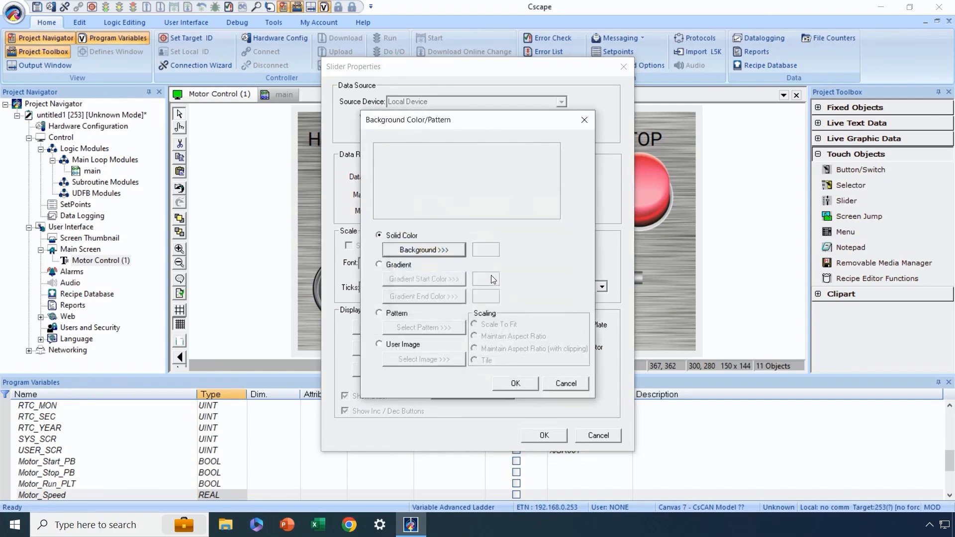
{"action": "left_click", "coordinate": [516, 383]}
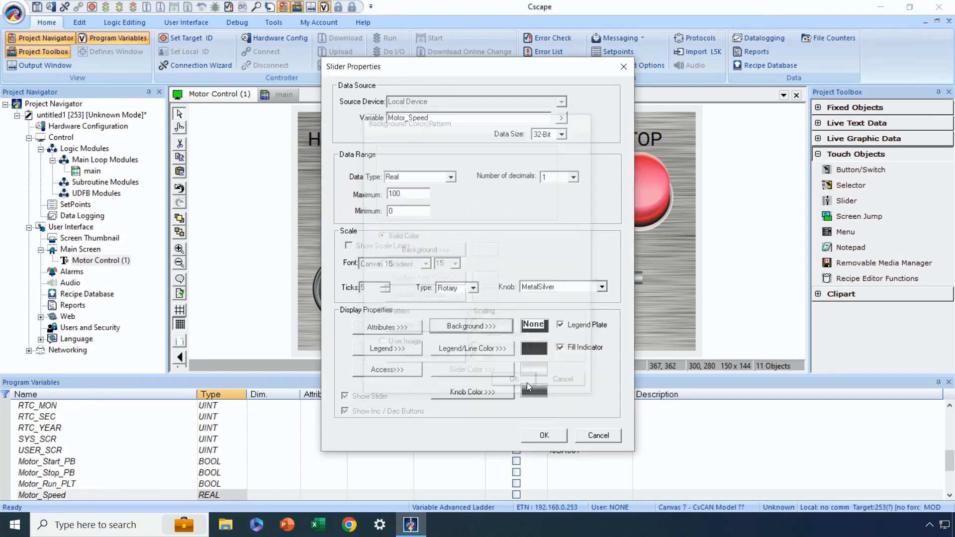
{"action": "left_click", "coordinate": [560, 326]}
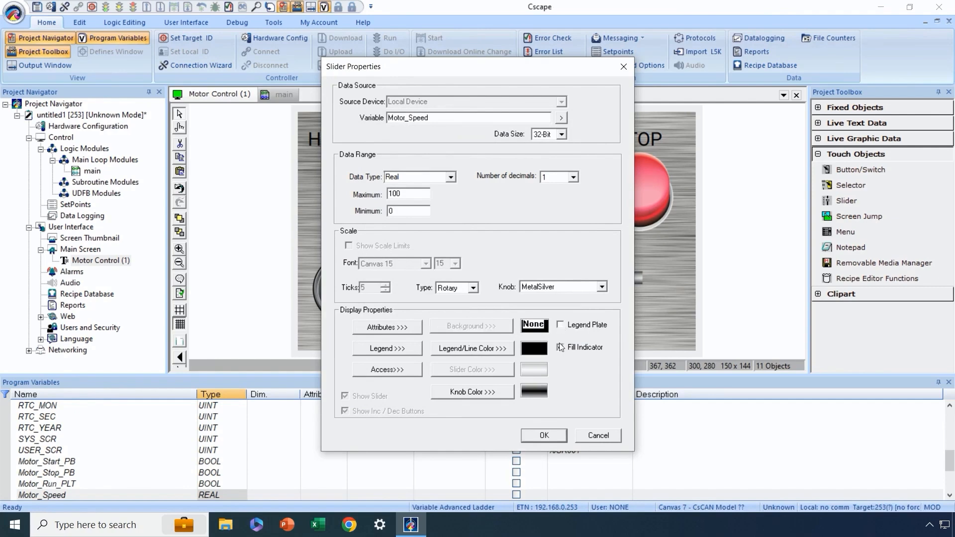
{"action": "left_click", "coordinate": [544, 436]}
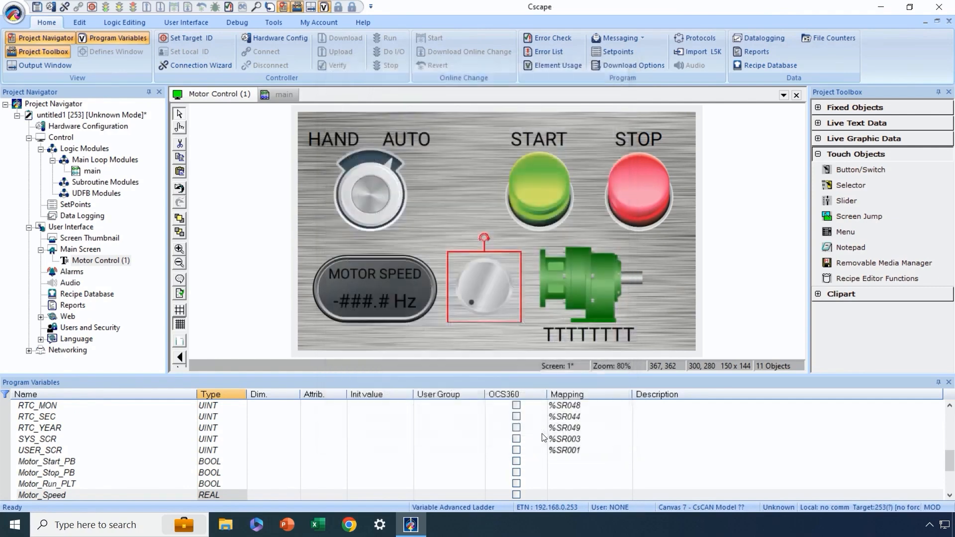
{"action": "left_click", "coordinate": [503, 342]}
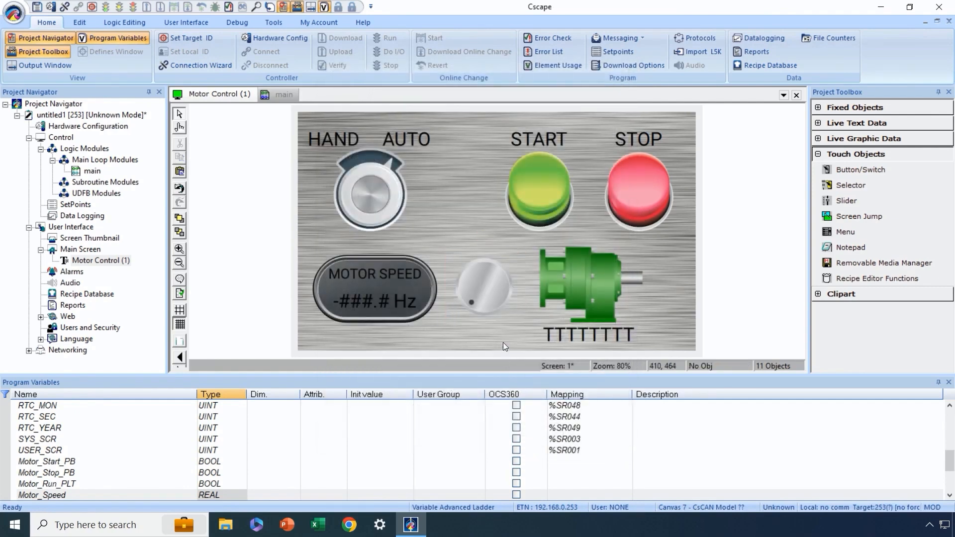
Try the MetalGolden knob style on the rotary slider.
{"action": "double_click", "coordinate": [485, 290]}
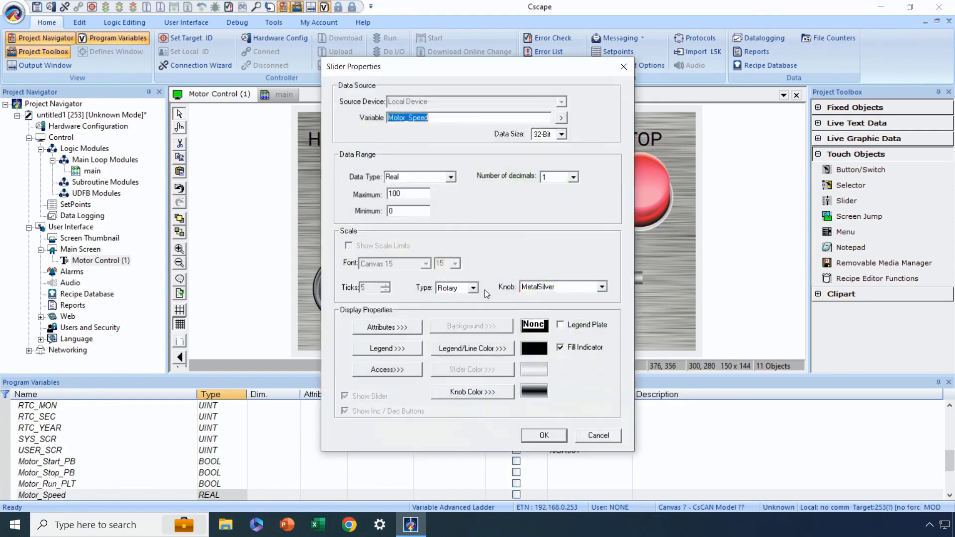
{"action": "left_click", "coordinate": [601, 287]}
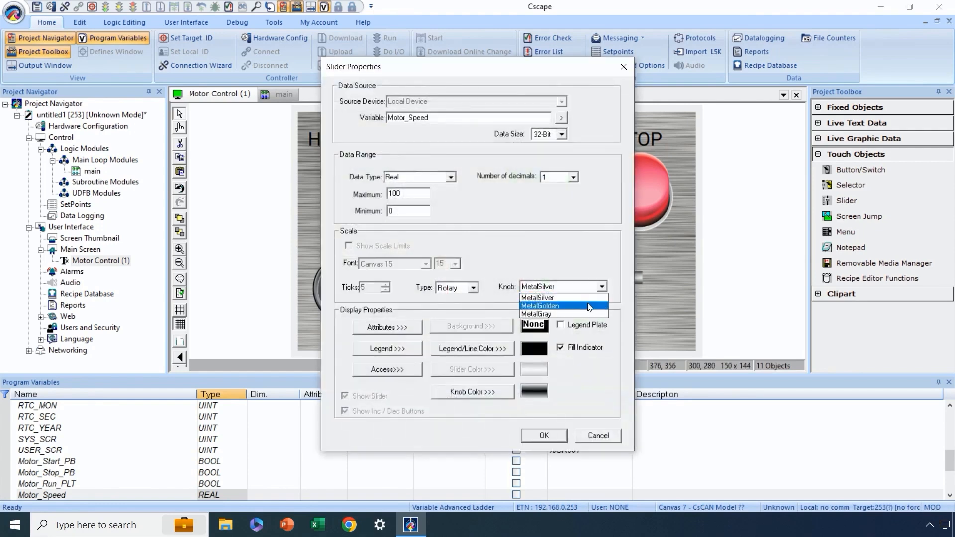
{"action": "left_click", "coordinate": [589, 306]}
{"action": "left_click", "coordinate": [537, 435]}
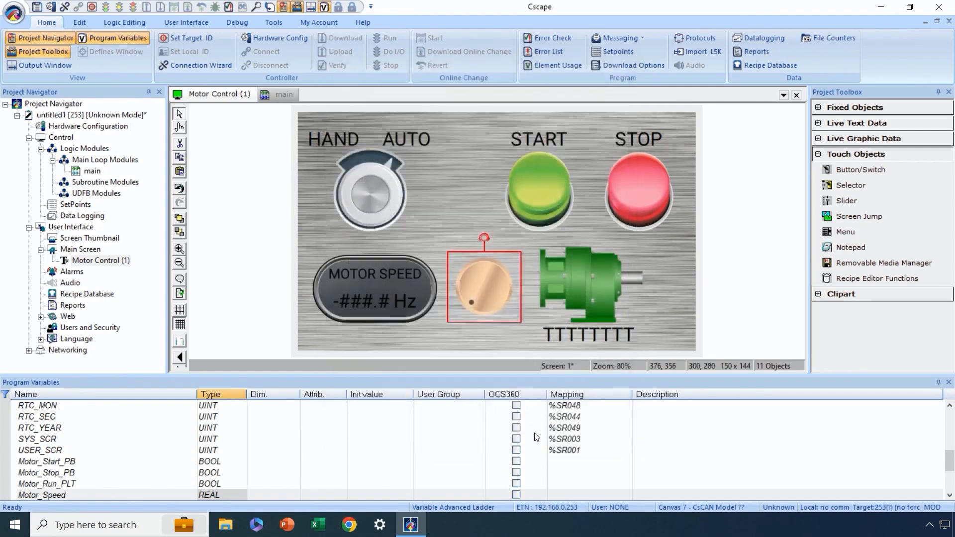
Set the rotary slider's knob style to MetalGray and apply the properties.
{"action": "double_click", "coordinate": [491, 290]}
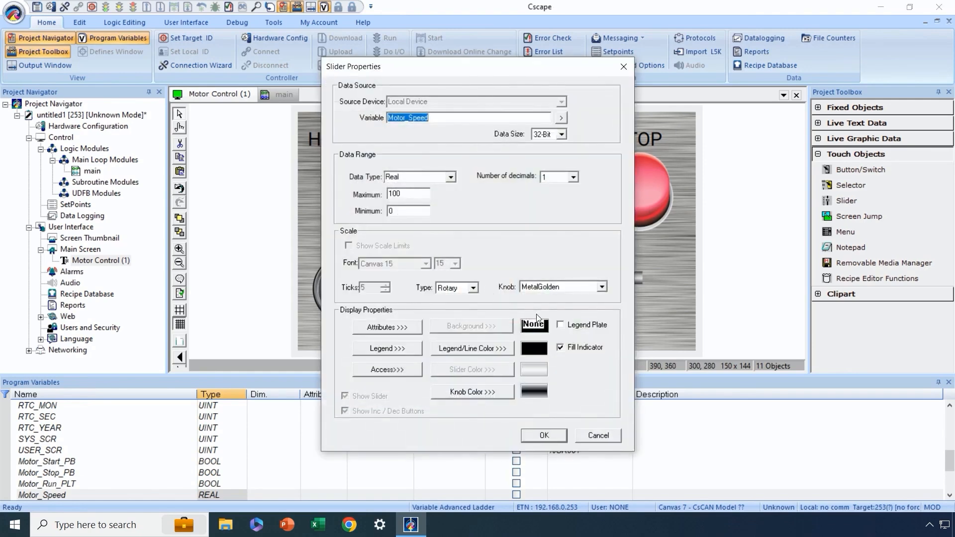
{"action": "left_click", "coordinate": [601, 287]}
{"action": "left_click", "coordinate": [559, 312]}
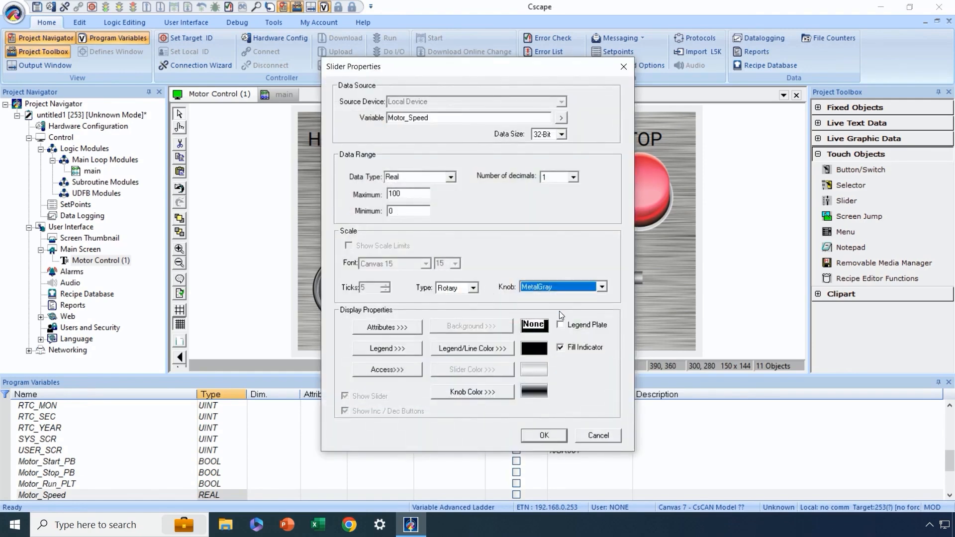
{"action": "left_click", "coordinate": [547, 434]}
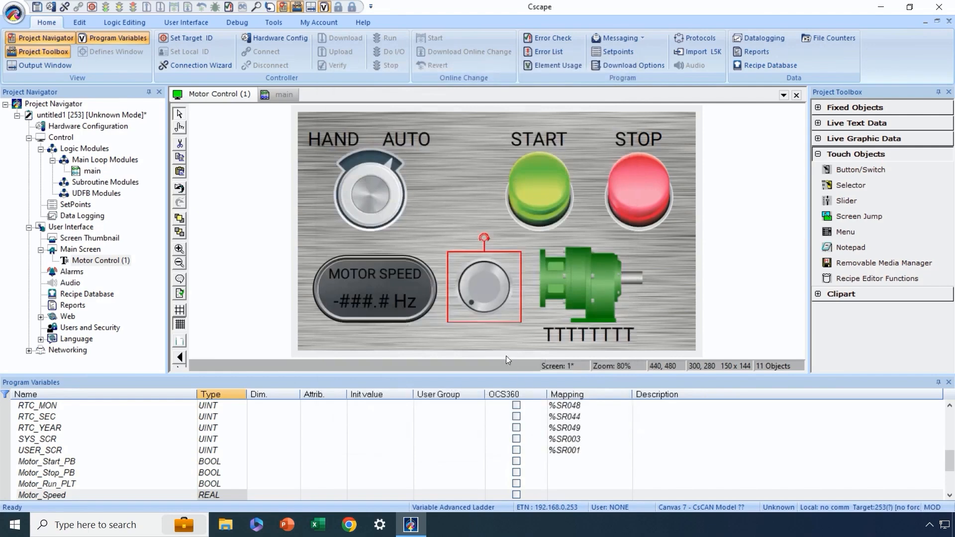